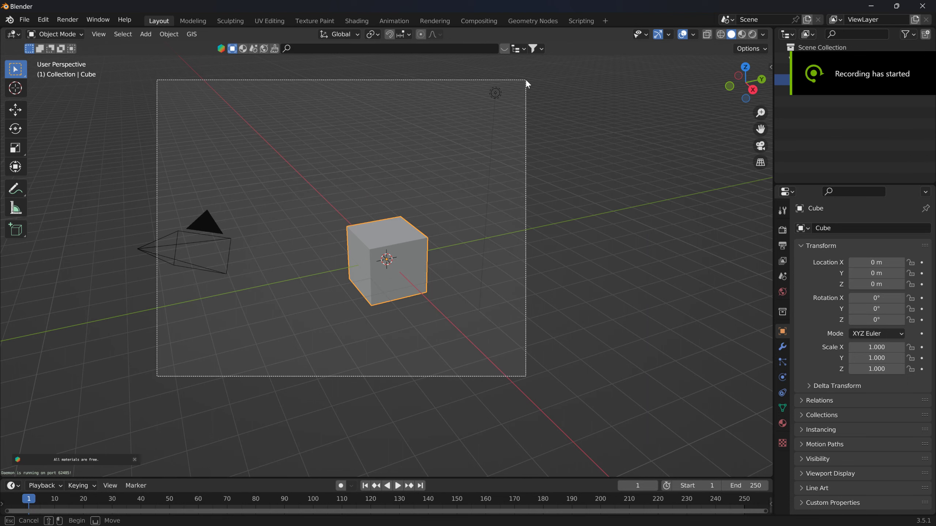
# - Import LincolnsInnDrawingRoom02.obj from Downloads > lincolns-inn-drawing-room > source as a Wavefront OBJ
pyautogui.click(25, 20)
pyautogui.moveTo(44, 168)
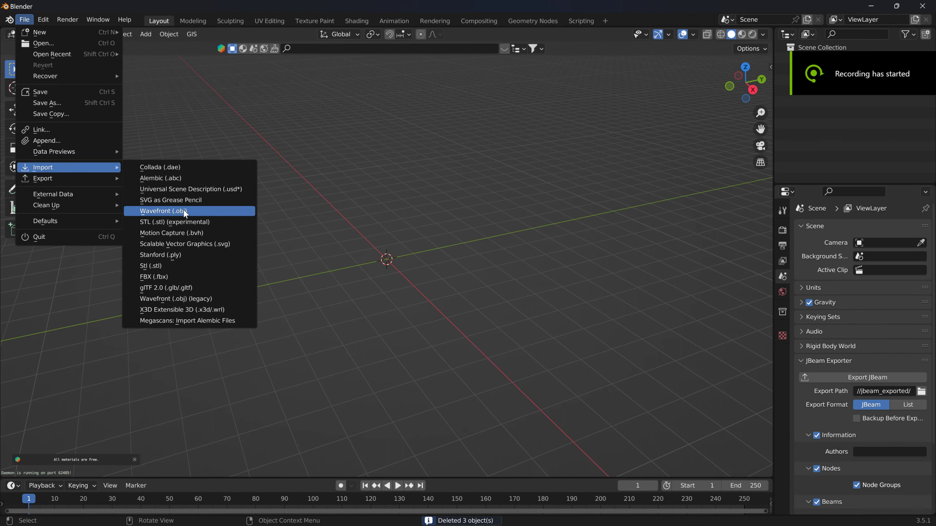
pyautogui.click(185, 211)
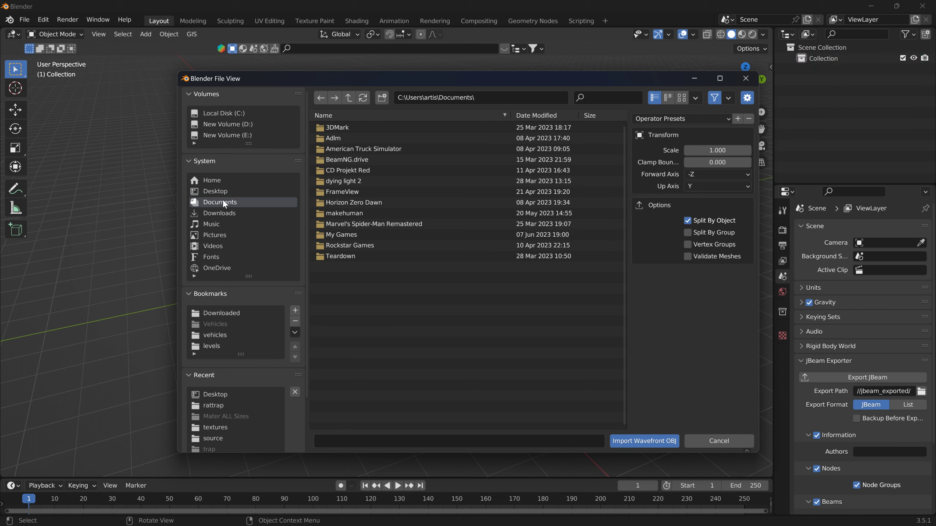
pyautogui.click(220, 213)
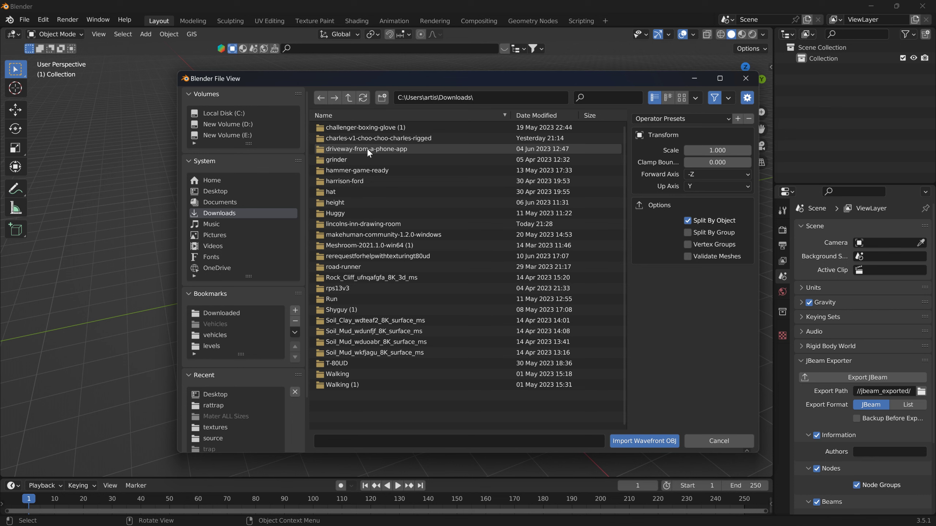
pyautogui.doubleClick(364, 222)
pyautogui.doubleClick(341, 130)
pyautogui.click(348, 137)
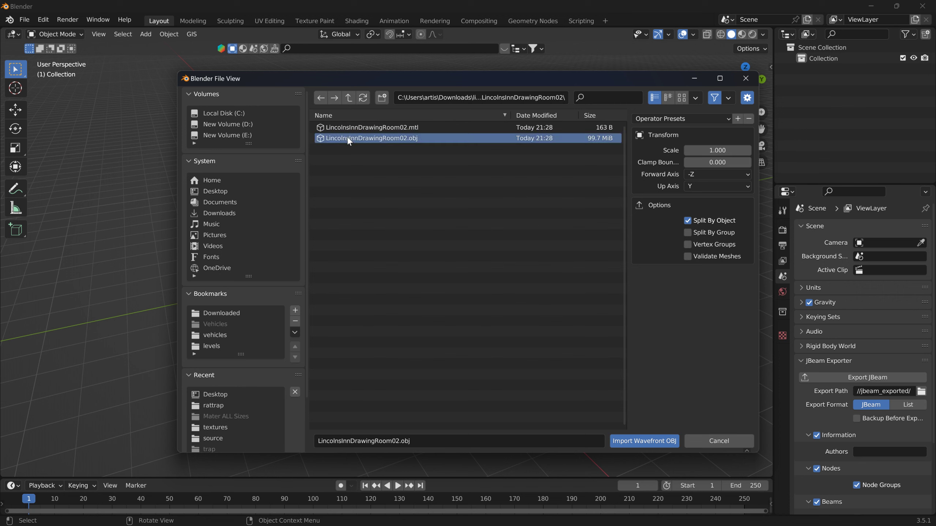
pyautogui.click(650, 442)
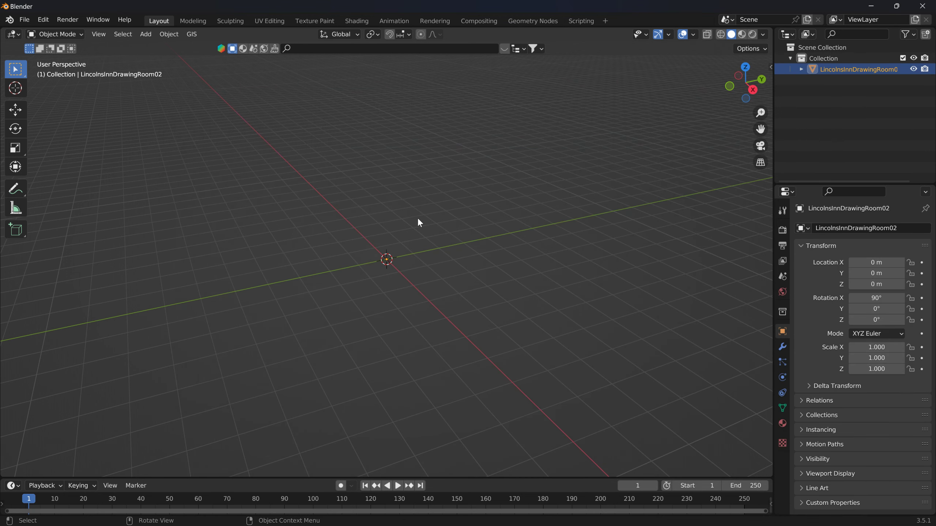
# - Zoom and orbit around the imported drawing-room scan until the whole wall mesh is visible
pyautogui.scroll(-3, 408, 220)
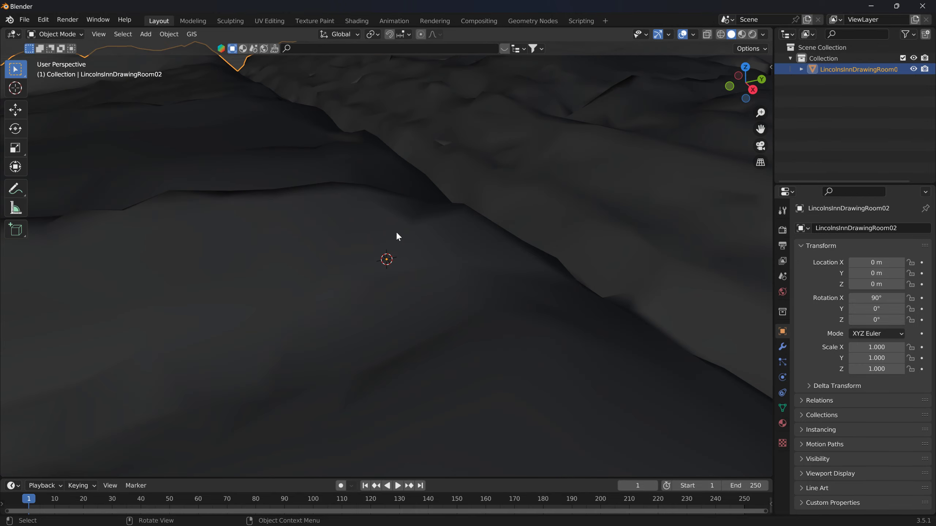
pyautogui.scroll(-2, 396, 231)
pyautogui.scroll(-2, 417, 225)
pyautogui.scroll(-2, 412, 235)
pyautogui.scroll(3, 369, 184)
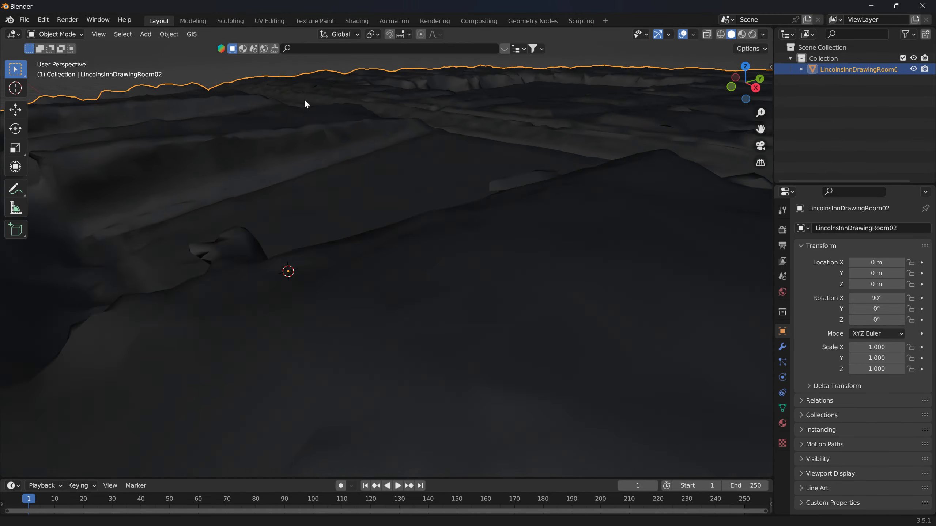
pyautogui.scroll(3, 331, 137)
pyautogui.scroll(3, 280, 310)
pyautogui.scroll(3, 201, 456)
pyautogui.moveTo(186, 467)
pyautogui.mouseDown(button='middle')
pyautogui.moveTo(171, 394)
pyautogui.moveTo(36, 380)
pyautogui.moveTo(260, 398)
pyautogui.mouseUp(button='middle')
pyautogui.scroll(2, 247, 380)
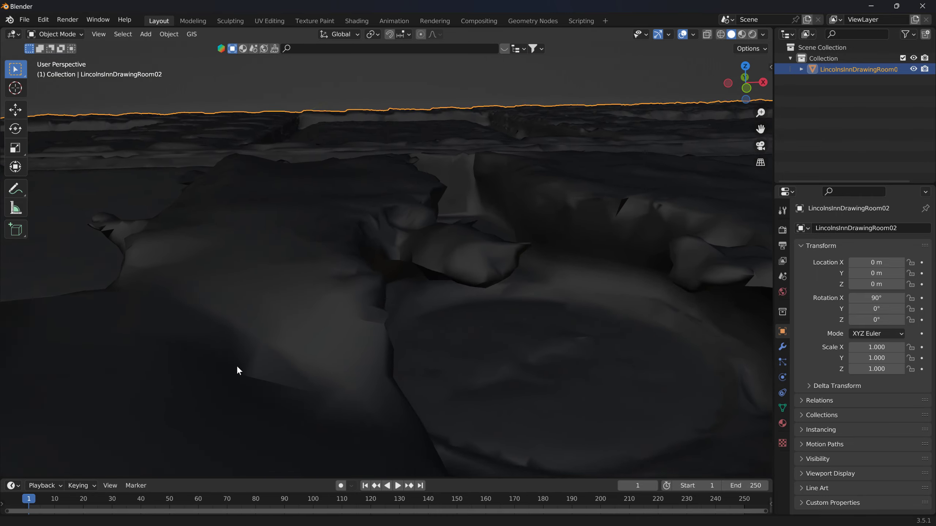
pyautogui.scroll(6, 368, 368)
pyautogui.scroll(3, 420, 409)
pyautogui.scroll(3, 379, 226)
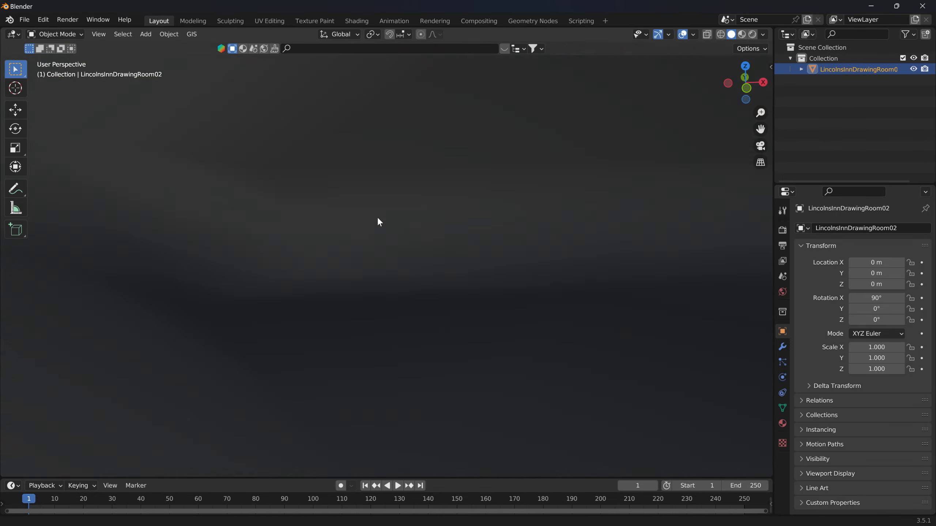
pyautogui.scroll(2, 441, 330)
pyautogui.moveTo(432, 344)
pyautogui.mouseDown(button='middle')
pyautogui.moveTo(431, 367)
pyautogui.moveTo(400, 383)
pyautogui.moveTo(434, 102)
pyautogui.moveTo(405, 264)
pyautogui.moveTo(330, 383)
pyautogui.moveTo(378, 375)
pyautogui.moveTo(442, 84)
pyautogui.moveTo(378, 151)
pyautogui.moveTo(345, 215)
pyautogui.moveTo(100, 219)
pyautogui.moveTo(165, 322)
pyautogui.moveTo(312, 237)
pyautogui.moveTo(315, 191)
pyautogui.mouseUp(button='middle')
pyautogui.scroll(-3, 331, 217)
pyautogui.scroll(-2, 350, 204)
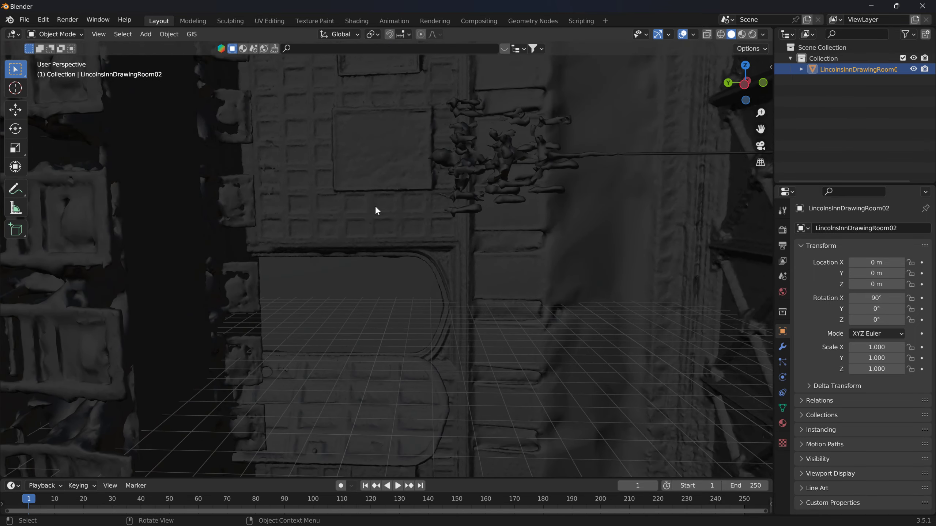
pyautogui.scroll(-3, 375, 205)
pyautogui.scroll(-3, 393, 203)
pyautogui.scroll(-3, 398, 220)
pyautogui.moveTo(397, 224)
pyautogui.mouseDown(button='middle')
pyautogui.moveTo(465, 228)
pyautogui.moveTo(467, 239)
pyautogui.moveTo(412, 237)
pyautogui.mouseUp(button='middle')
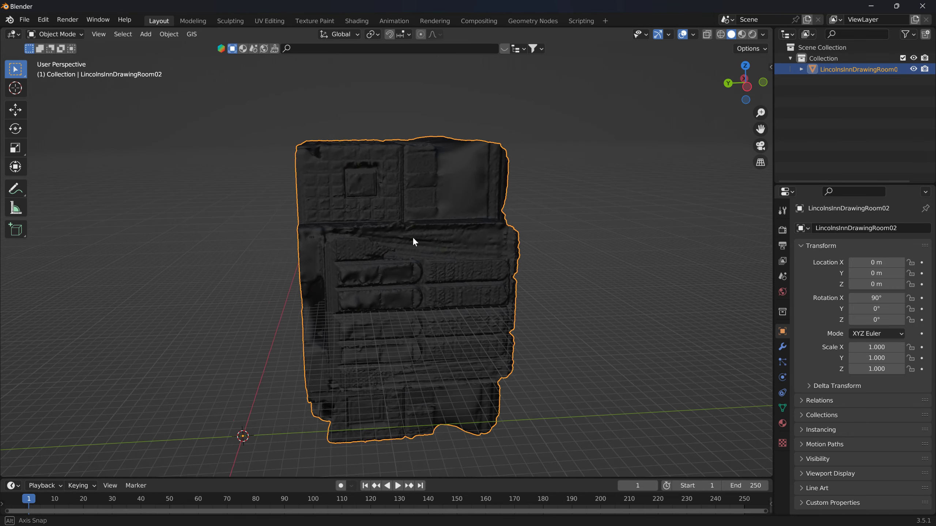
# - Rotate the drawing-room scan -90° about global X so it stands upright
pyautogui.press('r')
pyautogui.press('x')
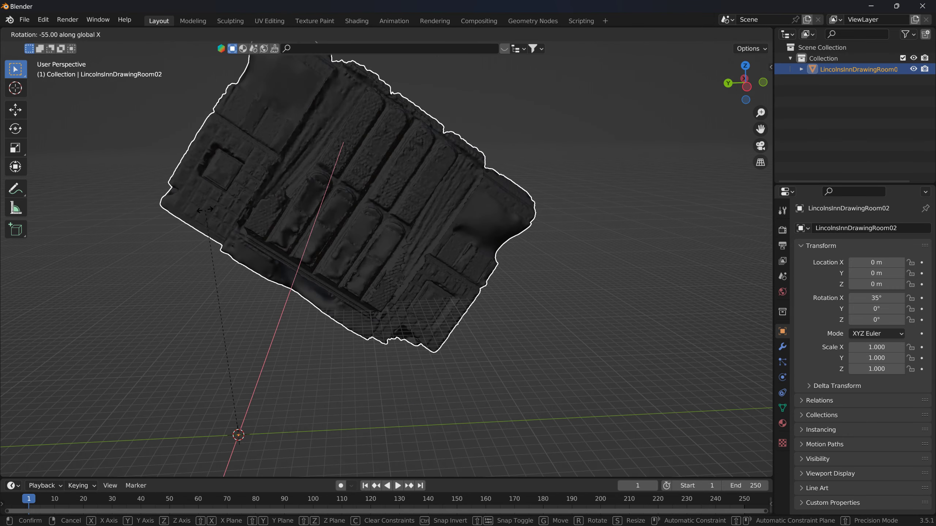
pyautogui.click(55, 229)
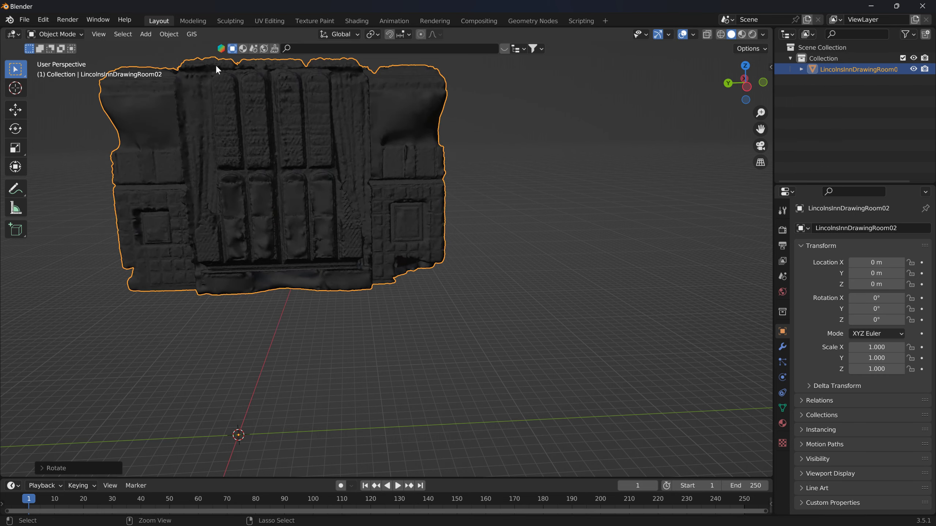
pyautogui.moveTo(203, 58); pyautogui.dragTo(131, 130, button='middle')
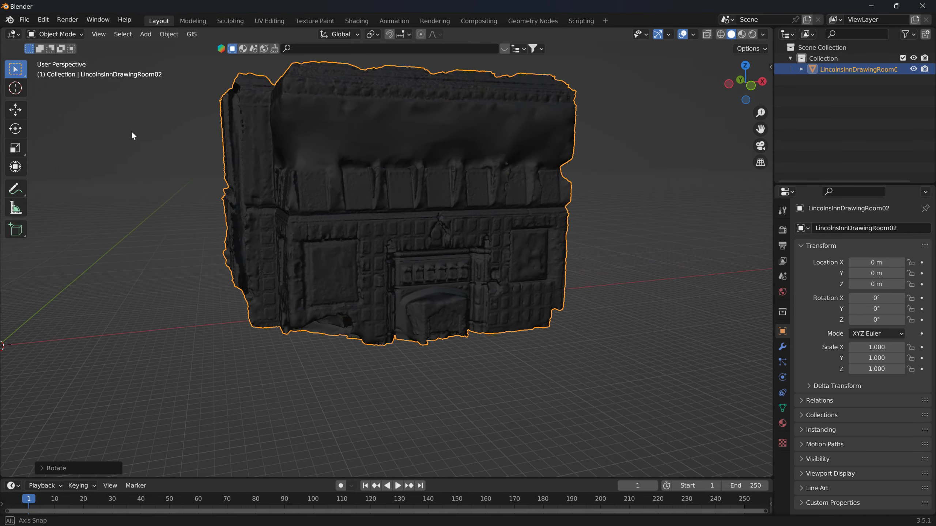
pyautogui.scroll(3, 294, 224)
pyautogui.scroll(3, 324, 254)
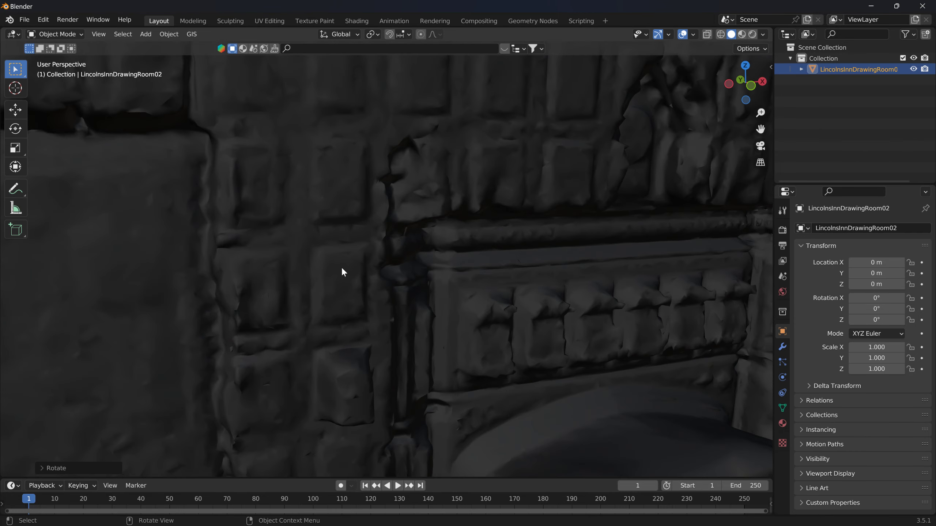
pyautogui.scroll(3, 341, 267)
pyautogui.scroll(3, 348, 269)
pyautogui.scroll(-5, 343, 282)
pyautogui.scroll(-2, 345, 288)
pyautogui.moveTo(362, 297)
pyautogui.mouseDown(button='middle')
pyautogui.moveTo(382, 309)
pyautogui.moveTo(199, 281)
pyautogui.moveTo(300, 263)
pyautogui.moveTo(758, 91)
pyautogui.mouseUp(button='middle')
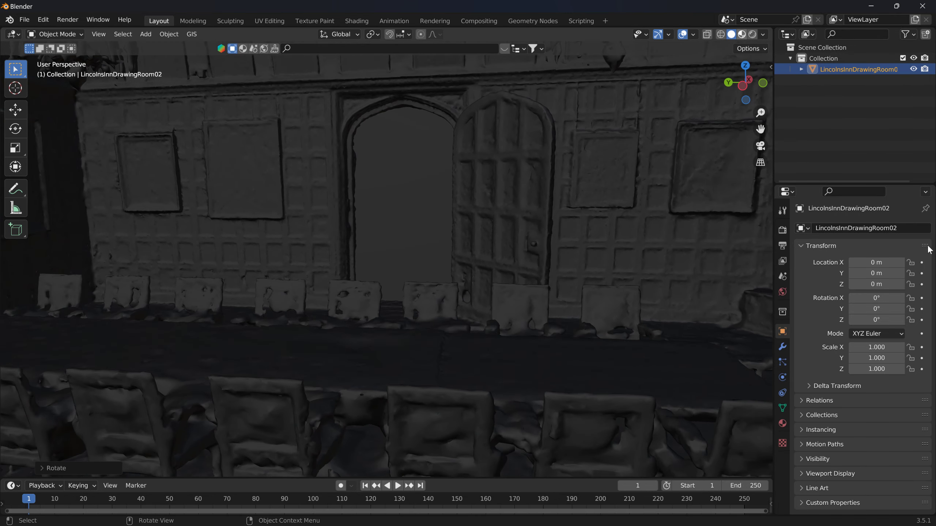
# - Switch to Material Preview shading to see the scan's photographic textures
pyautogui.press('z')
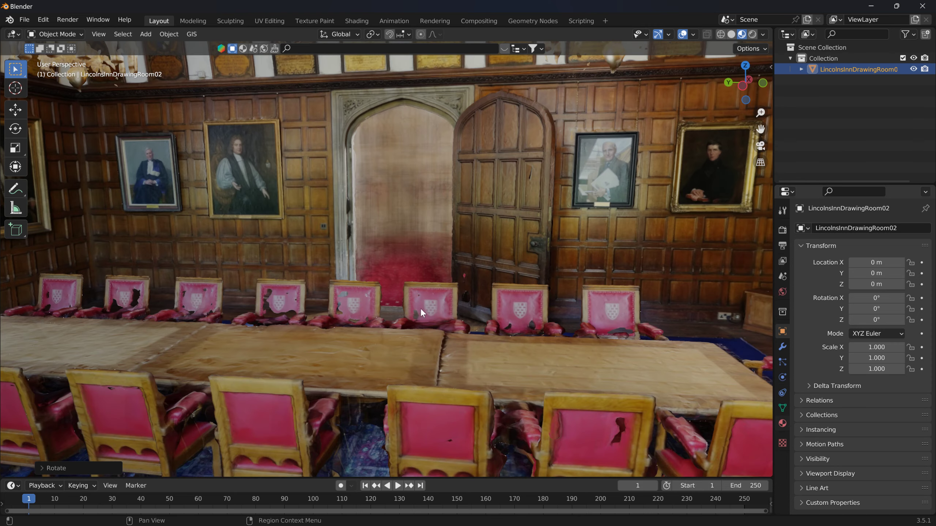
pyautogui.moveTo(376, 284)
pyautogui.mouseDown(button='middle')
pyautogui.moveTo(386, 265)
pyautogui.moveTo(444, 263)
pyautogui.moveTo(411, 272)
pyautogui.moveTo(389, 260)
pyautogui.moveTo(531, 271)
pyautogui.moveTo(419, 248)
pyautogui.mouseUp(button='middle')
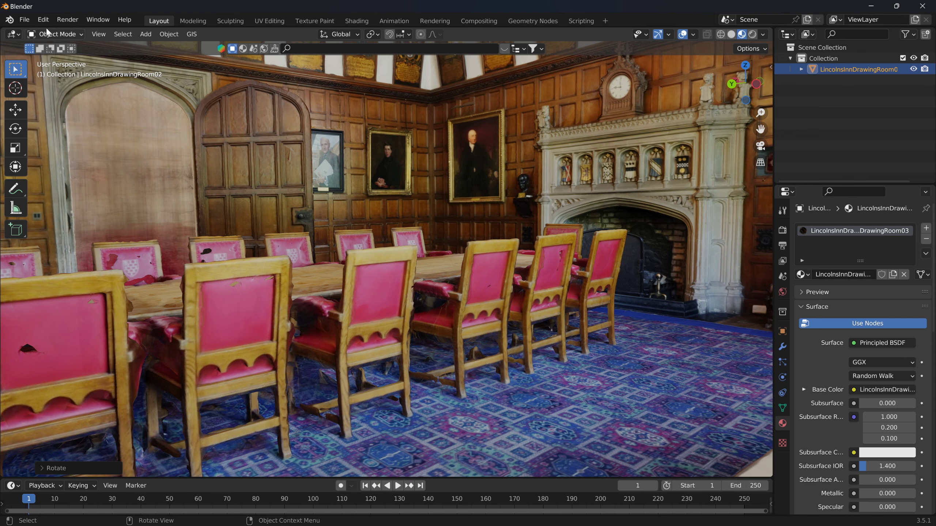
pyautogui.click(25, 20)
pyautogui.moveTo(44, 168)
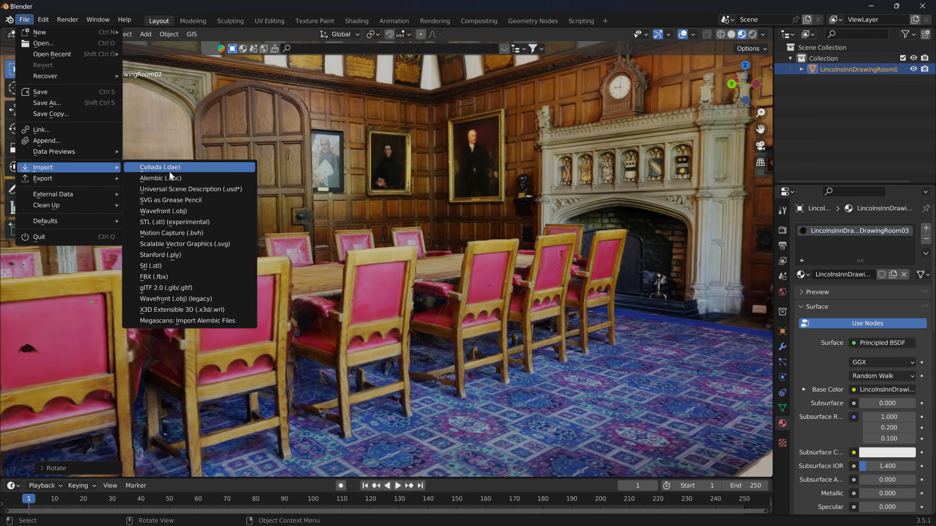
# - Import the Collada (.dae) reference model from Desktop > Reference For BeamNG
pyautogui.click(169, 170)
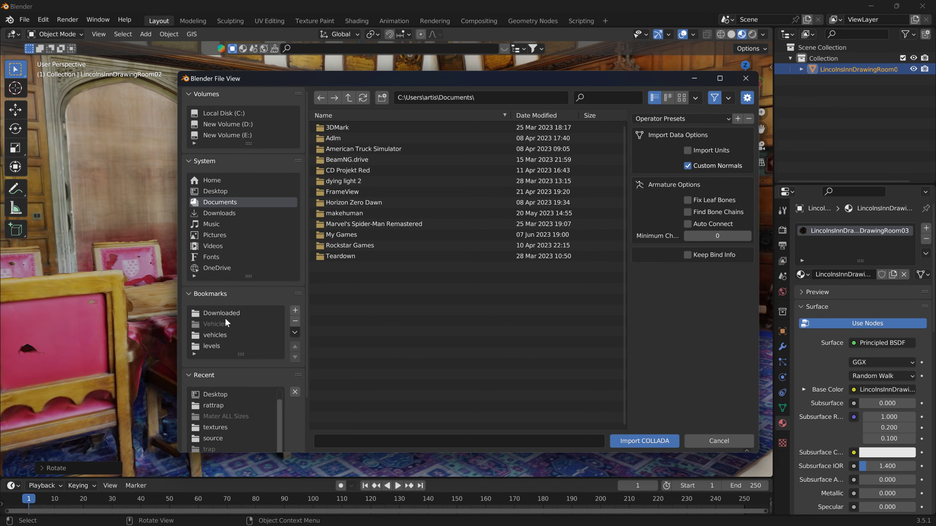
pyautogui.click(217, 393)
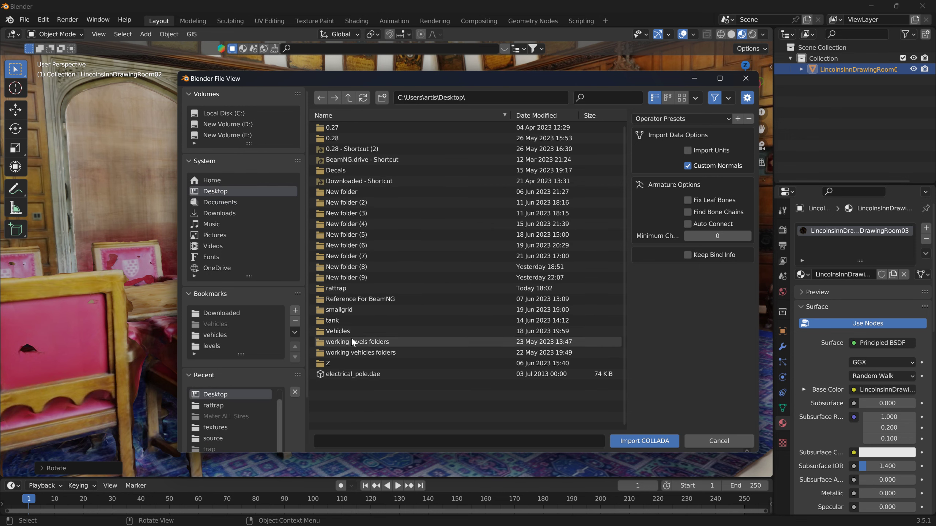
pyautogui.doubleClick(359, 299)
pyautogui.doubleClick(338, 149)
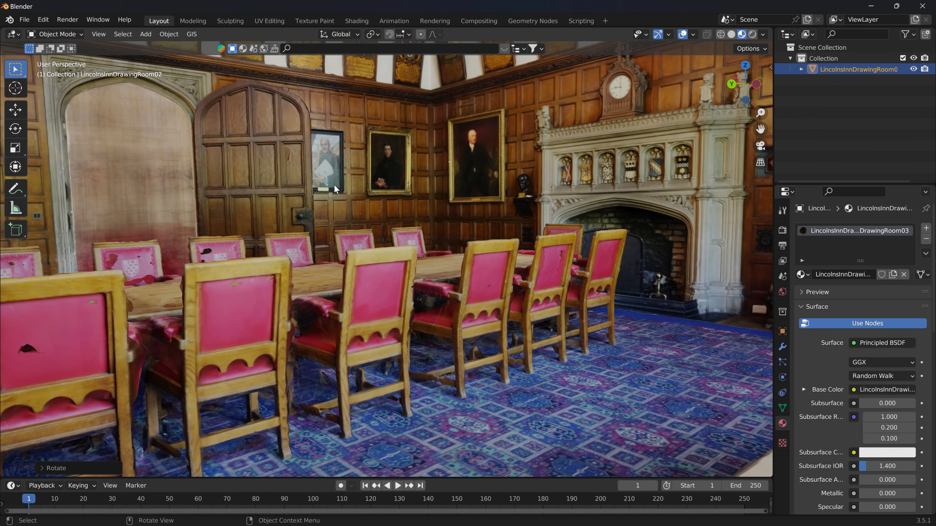
# - Move the drawing-room scan about 45 m along the negative global X axis
pyautogui.scroll(-3, 323, 211)
pyautogui.moveTo(323, 211); pyautogui.dragTo(340, 222, button='middle')
pyautogui.scroll(10, 342, 222)
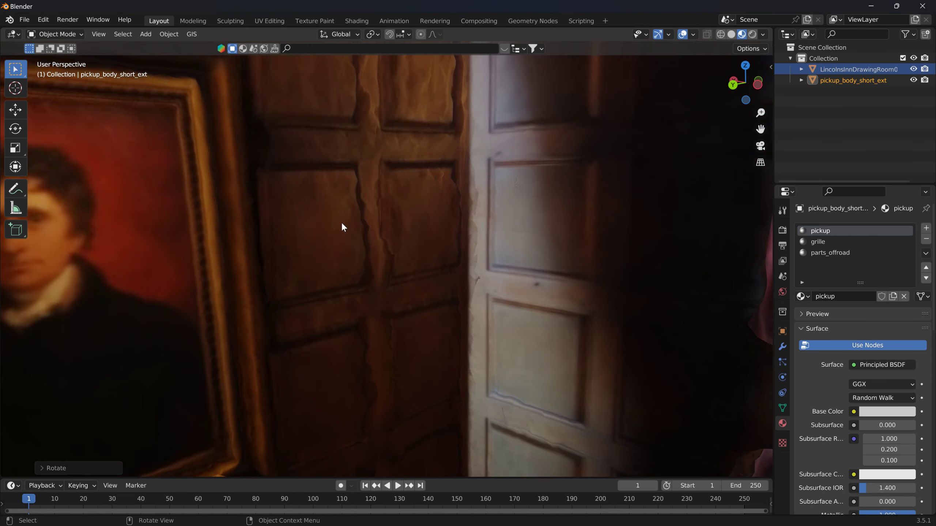
pyautogui.scroll(-5, 342, 226)
pyautogui.scroll(-6, 371, 221)
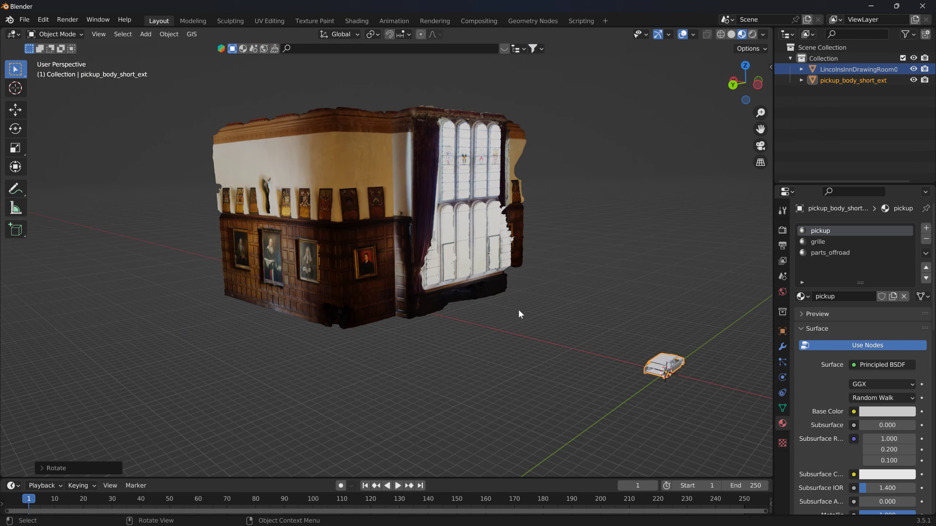
pyautogui.keyDown('shift'); pyautogui.moveTo(608, 332); pyautogui.dragTo(551, 309, button='middle'); pyautogui.keyUp('shift')
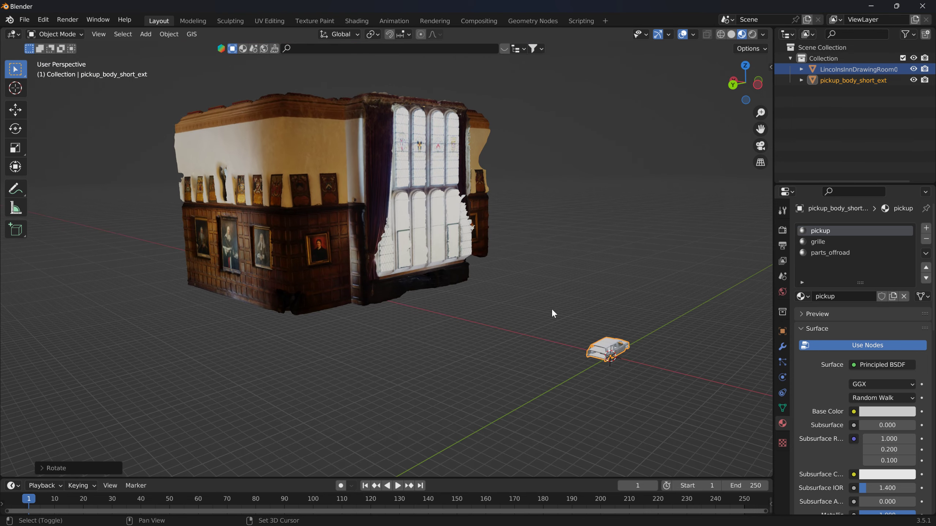
pyautogui.click(396, 248)
pyautogui.press('g')
pyautogui.press('x')
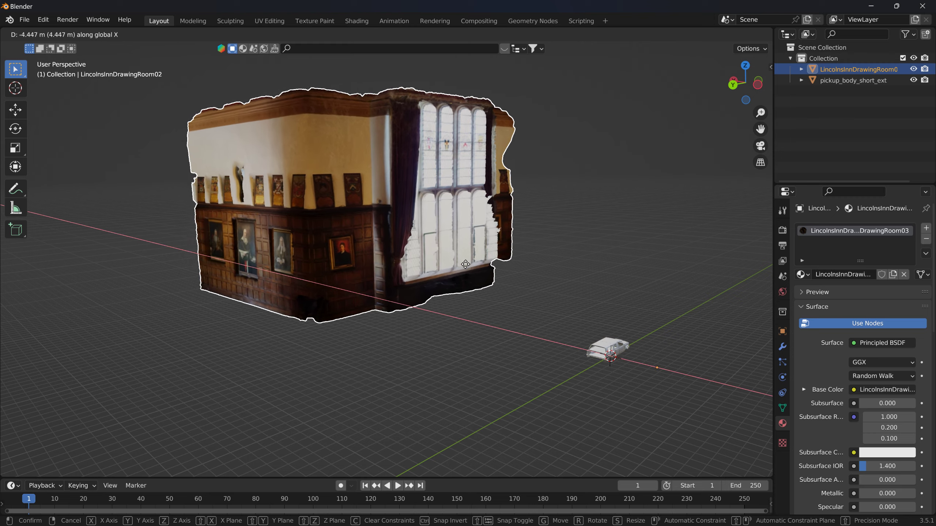
pyautogui.click(749, 182)
# - Orbit inside the room to view the window wall and the portrait and door wall
pyautogui.moveTo(748, 182); pyautogui.dragTo(417, 248, button='middle')
pyautogui.scroll(3, 417, 249)
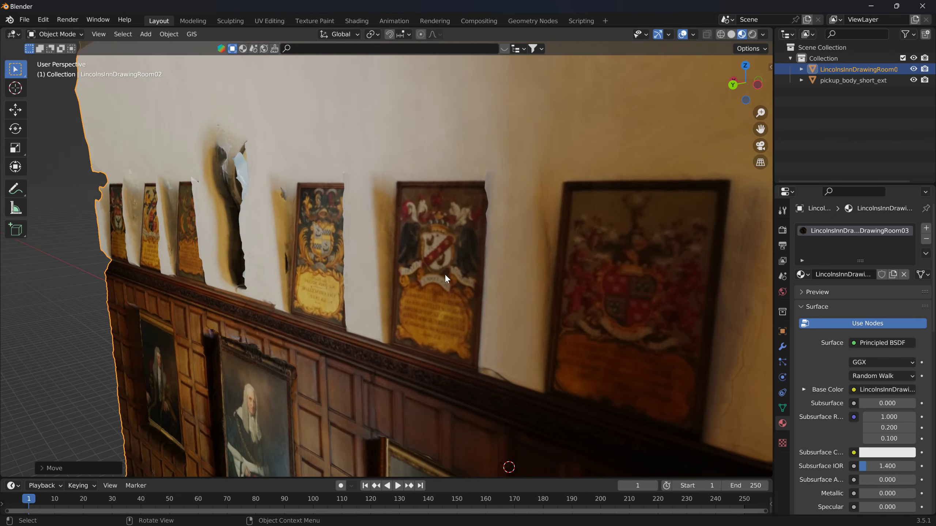
pyautogui.scroll(3, 444, 274)
pyautogui.scroll(3, 434, 275)
pyautogui.moveTo(373, 269)
pyautogui.mouseDown(button='middle')
pyautogui.moveTo(57, 106)
pyautogui.moveTo(241, 159)
pyautogui.mouseUp(button='middle')
pyautogui.scroll(3, 122, 128)
pyautogui.scroll(2, 149, 135)
pyautogui.scroll(-3, 241, 159)
# - Orbit toward the fireplace and down the long table, then select the pickup body
pyautogui.moveTo(432, 173)
pyautogui.mouseDown(button='middle')
pyautogui.moveTo(282, 145)
pyautogui.moveTo(129, 255)
pyautogui.mouseUp(button='middle')
pyautogui.scroll(3, 128, 255)
pyautogui.scroll(2, 479, 173)
pyautogui.scroll(-5, 490, 167)
pyautogui.scroll(4, 366, 169)
pyautogui.scroll(-2, 253, 207)
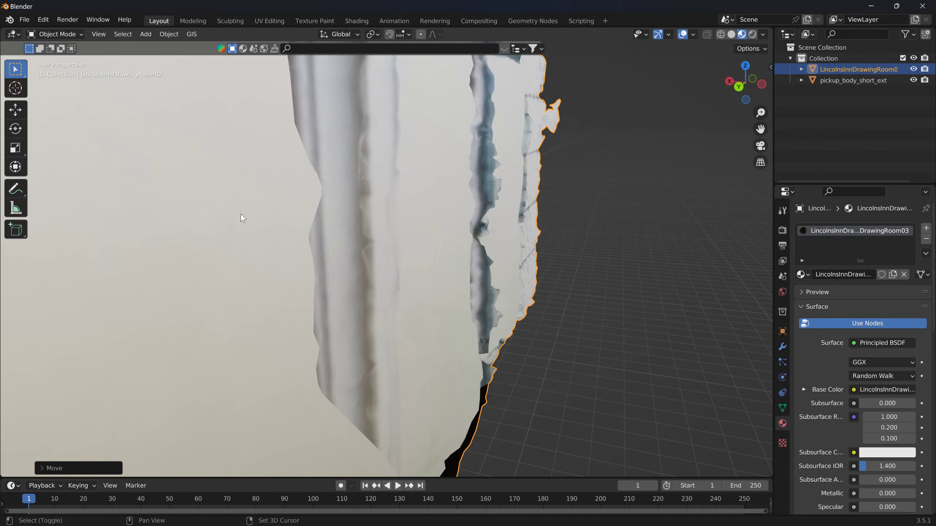
pyautogui.scroll(-4, 252, 207)
pyautogui.moveTo(233, 342)
pyautogui.keyDown('shift'); pyautogui.mouseDown(button='middle')
pyautogui.moveTo(708, 218)
pyautogui.moveTo(663, 224)
pyautogui.moveTo(712, 173)
pyautogui.mouseUp(button='middle'); pyautogui.keyUp('shift')
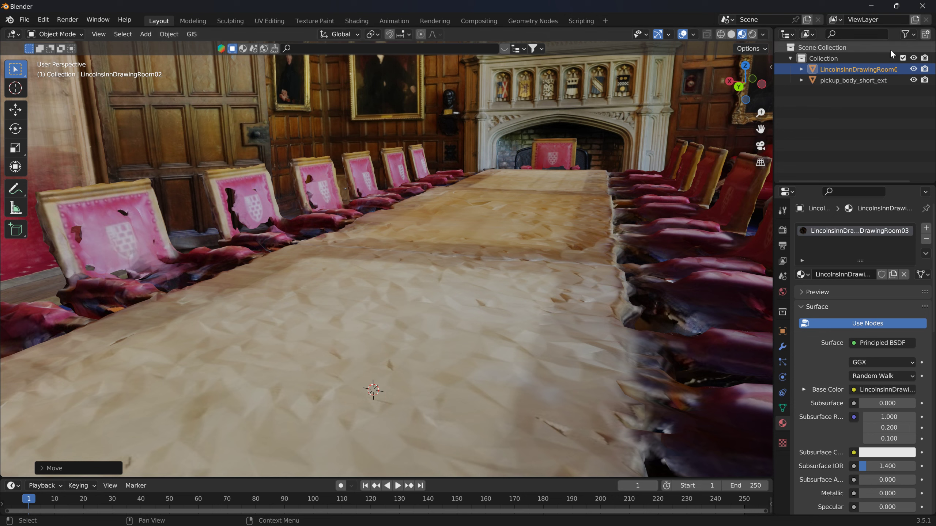
pyautogui.click(859, 79)
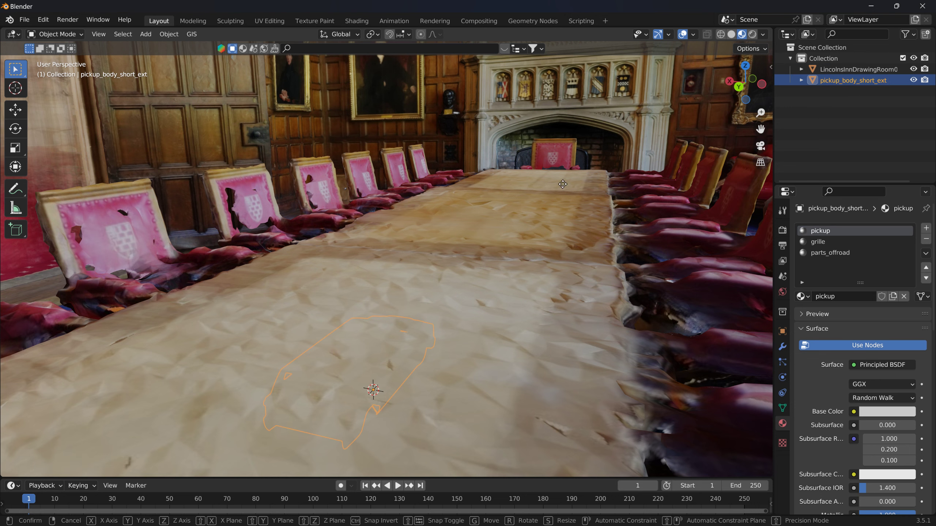
# - Place the pickup body, resize the room scan, and set its origin to its geometry
pyautogui.click(543, 437)
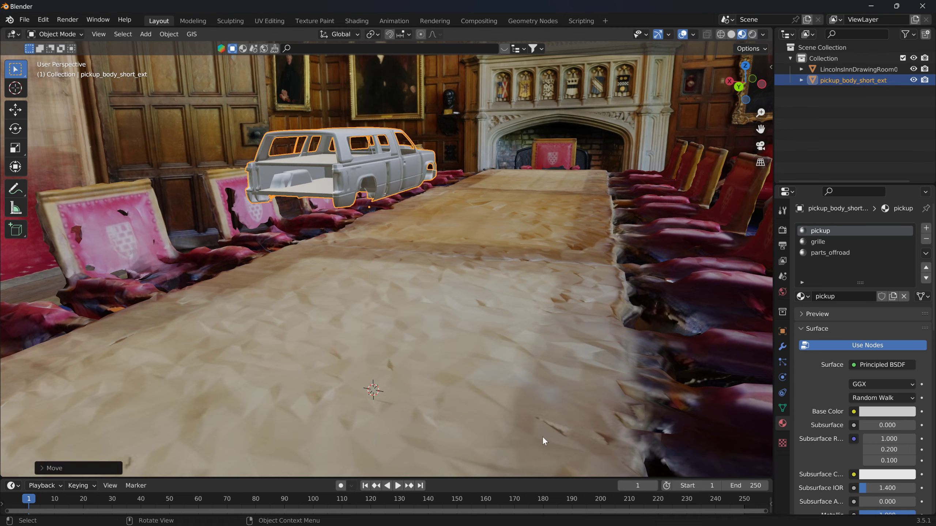
pyautogui.click(564, 314)
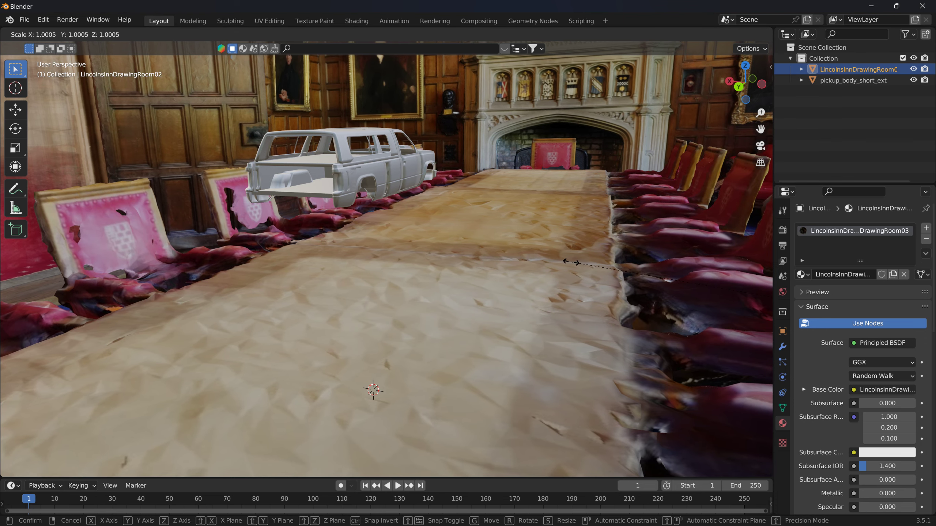
pyautogui.press('s')
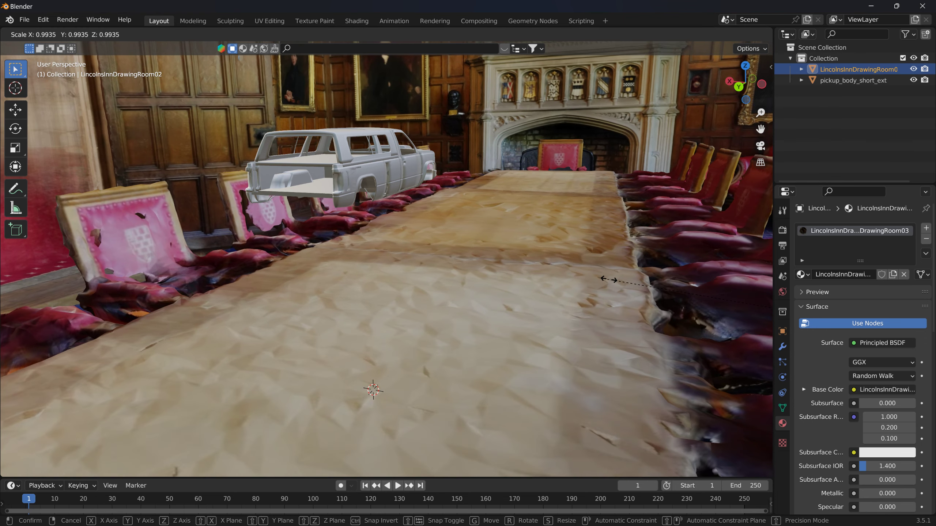
pyautogui.click(668, 299)
pyautogui.click(169, 34)
pyautogui.moveTo(187, 58)
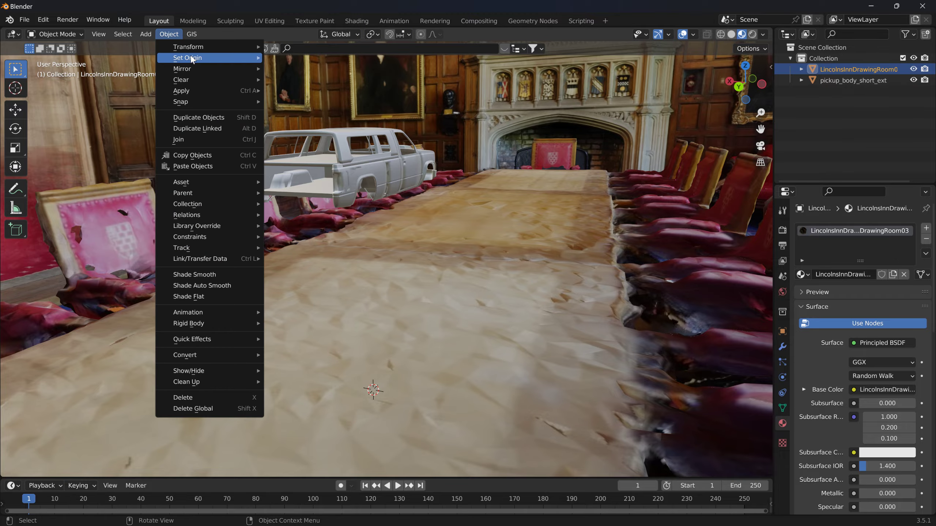
pyautogui.press('Return')
# - Rescale the room scan smaller and reposition it around the pickup
pyautogui.press('s')
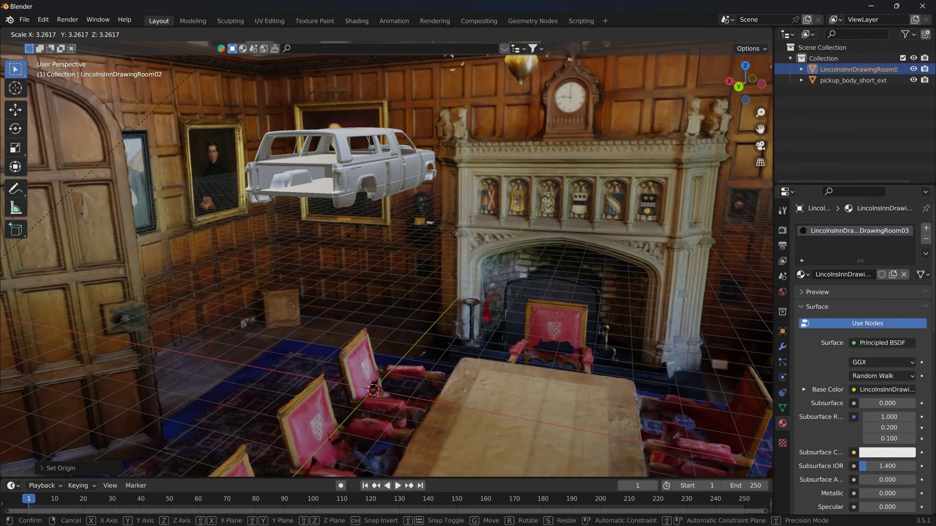
pyautogui.press('Escape')
pyautogui.press('s')
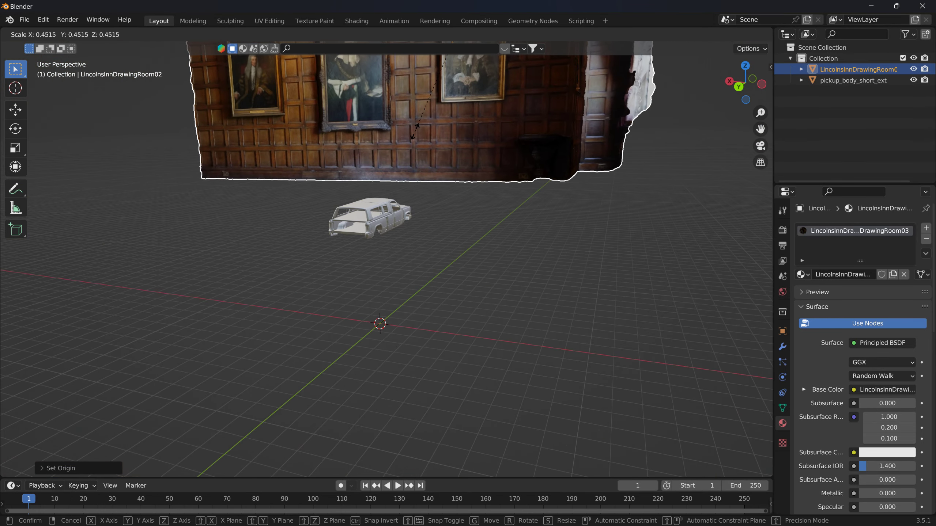
pyautogui.click(415, 130)
pyautogui.press('g')
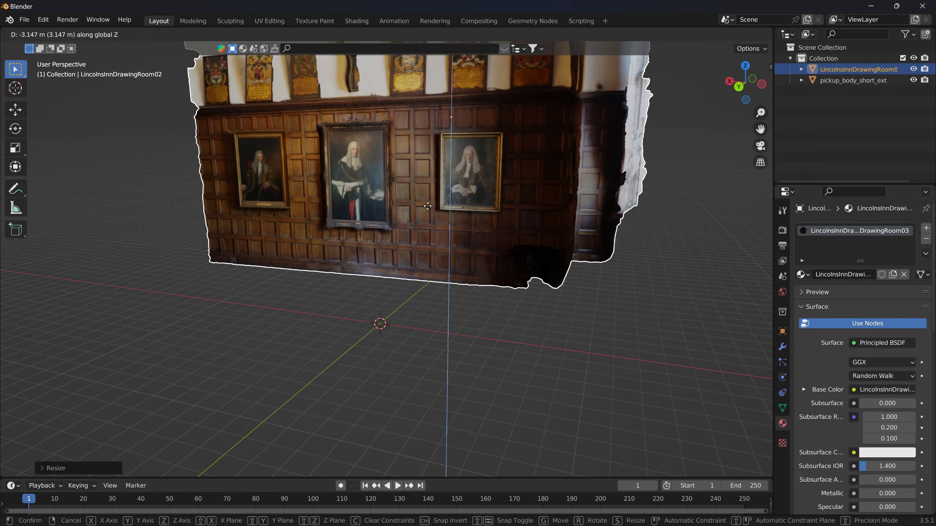
pyautogui.click(428, 182)
pyautogui.scroll(2, 428, 181)
pyautogui.moveTo(408, 204)
pyautogui.mouseDown(button='middle')
pyautogui.moveTo(56, 334)
pyautogui.moveTo(333, 330)
pyautogui.moveTo(263, 335)
pyautogui.moveTo(239, 348)
pyautogui.moveTo(182, 346)
pyautogui.moveTo(403, 335)
pyautogui.moveTo(506, 282)
pyautogui.mouseUp(button='middle')
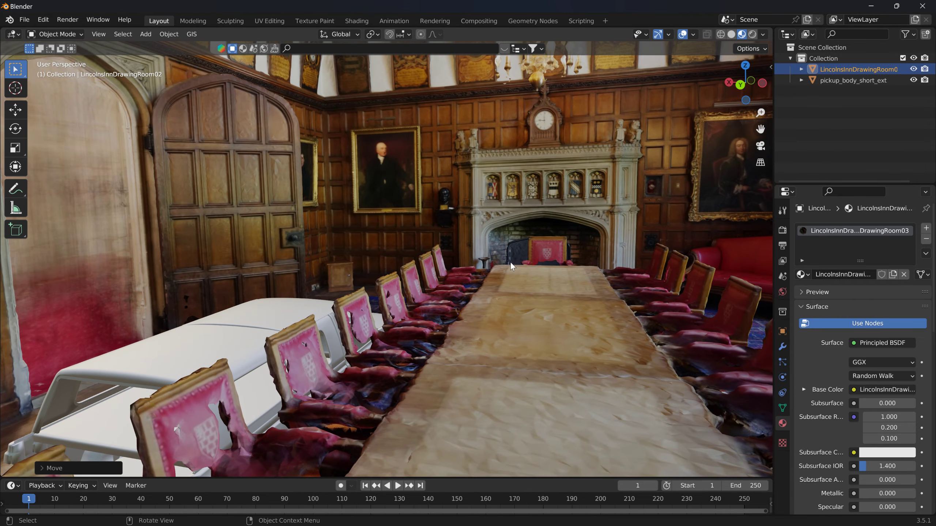
# - Raise the pickup body about 1.09 m along Z and enlarge the room scan
pyautogui.click(245, 328)
pyautogui.press('g')
pyautogui.press('z')
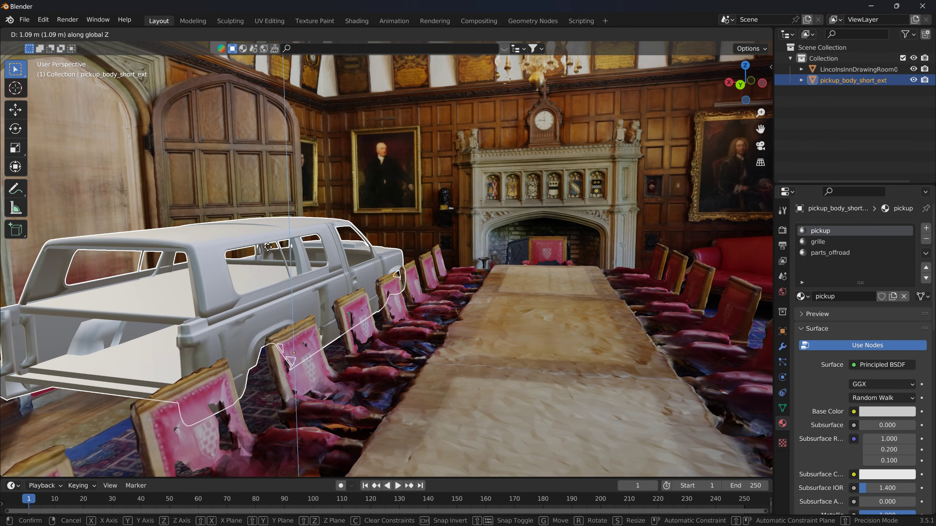
pyautogui.click(268, 244)
pyautogui.click(580, 183)
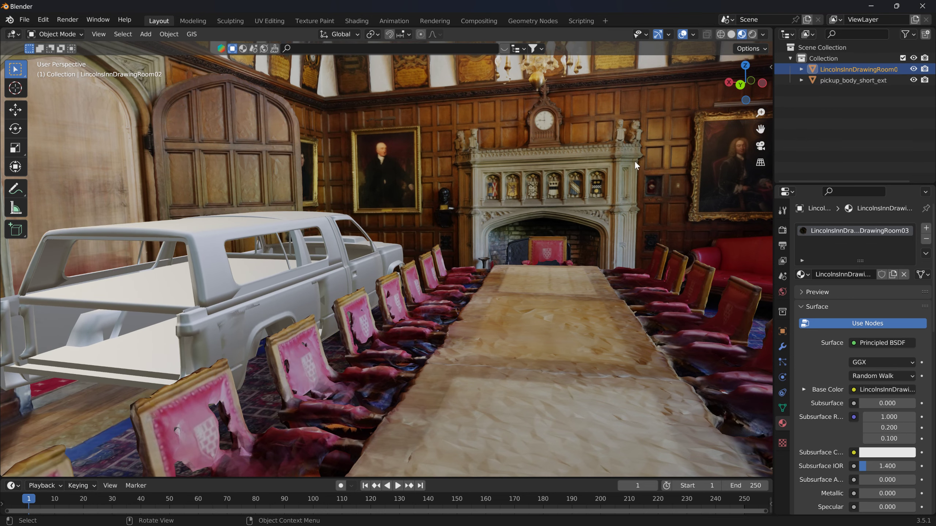
pyautogui.press('s')
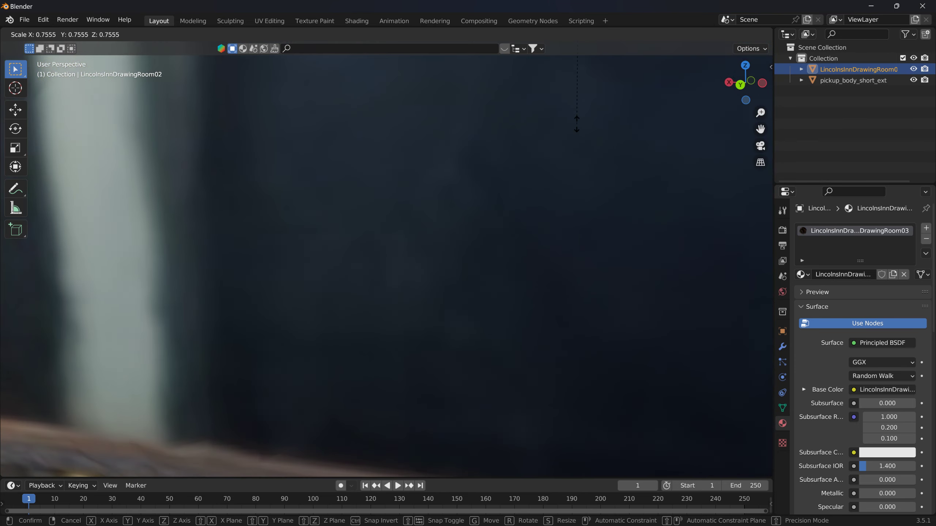
pyautogui.click(579, 120)
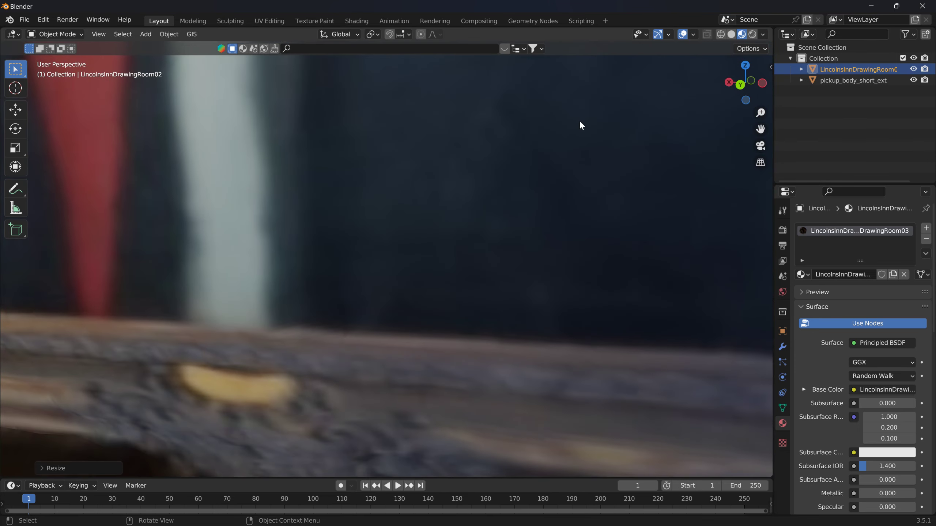
pyautogui.click(867, 80)
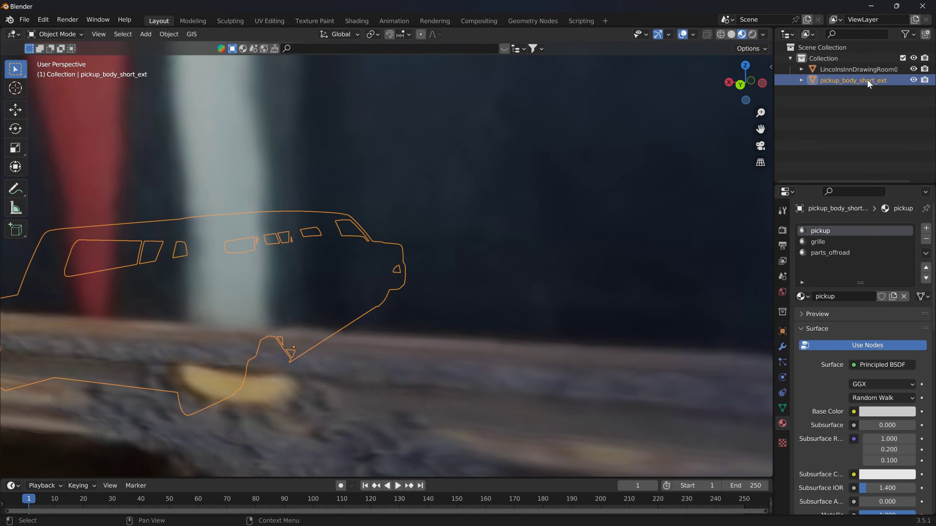
# - Delete the pickup_body_short_ext object from the scene
pyautogui.press('x')
pyautogui.scroll(-4, 323, 111)
pyautogui.scroll(-4, 327, 114)
pyautogui.scroll(-5, 327, 114)
# - In Back Orthographic view, move the room scan down toward the ground grid
pyautogui.click(164, 35)
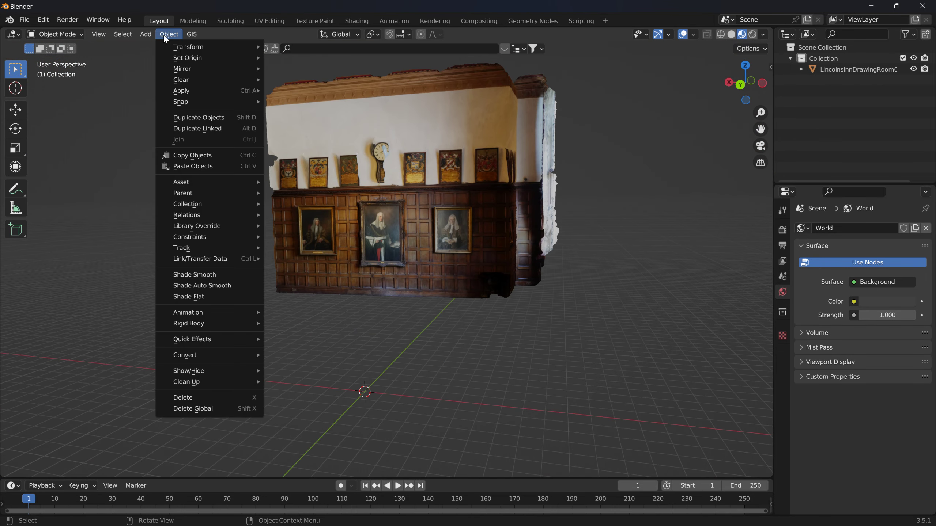
pyautogui.click(743, 87)
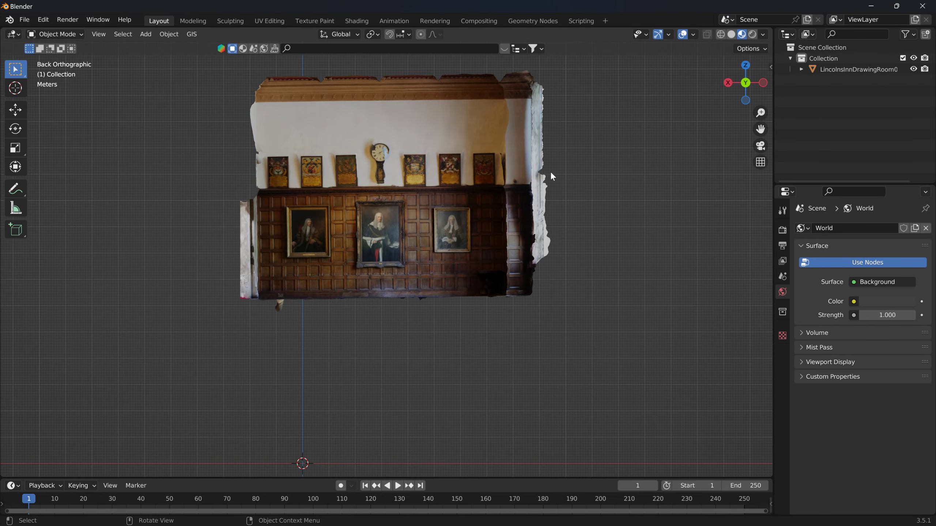
pyautogui.moveTo(444, 263); pyautogui.dragTo(369, 435)
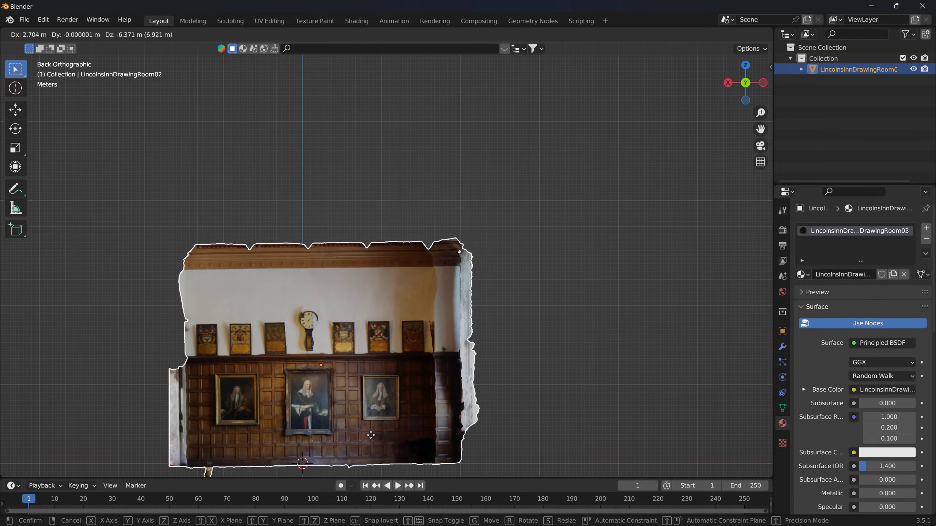
pyautogui.moveTo(295, 392)
pyautogui.mouseDown(button='middle')
pyautogui.moveTo(422, 393)
pyautogui.moveTo(488, 327)
pyautogui.moveTo(496, 275)
pyautogui.moveTo(547, 278)
pyautogui.mouseUp(button='middle')
# - Orbit and zoom into the room scan to face the fireplace
pyautogui.scroll(2, 547, 278)
pyautogui.scroll(3, 572, 282)
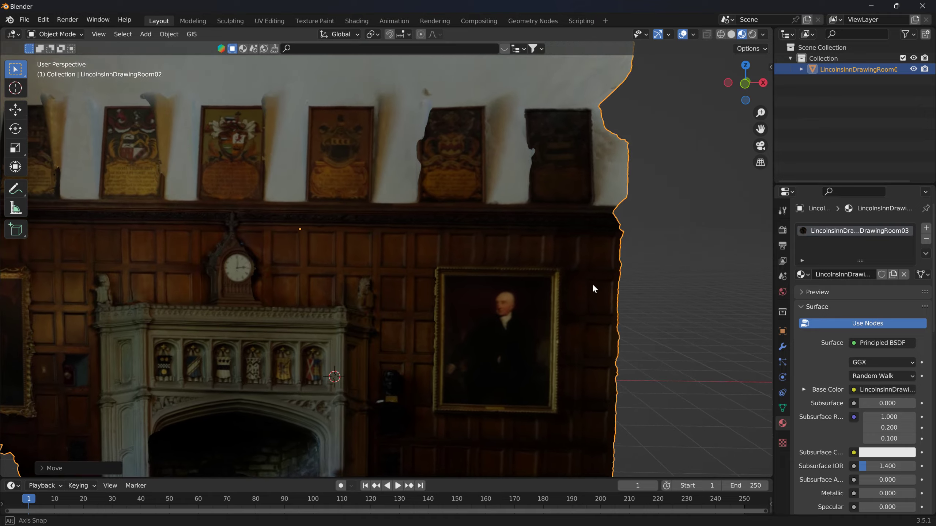
pyautogui.scroll(3, 472, 311)
pyautogui.scroll(-5, 448, 321)
pyautogui.moveTo(454, 313)
pyautogui.mouseDown(button='middle')
pyautogui.moveTo(364, 314)
pyautogui.moveTo(341, 369)
pyautogui.moveTo(558, 336)
pyautogui.moveTo(507, 329)
pyautogui.moveTo(617, 340)
pyautogui.moveTo(563, 302)
pyautogui.mouseUp(button='middle')
pyautogui.scroll(-5, 412, 123)
pyautogui.scroll(-3, 461, 180)
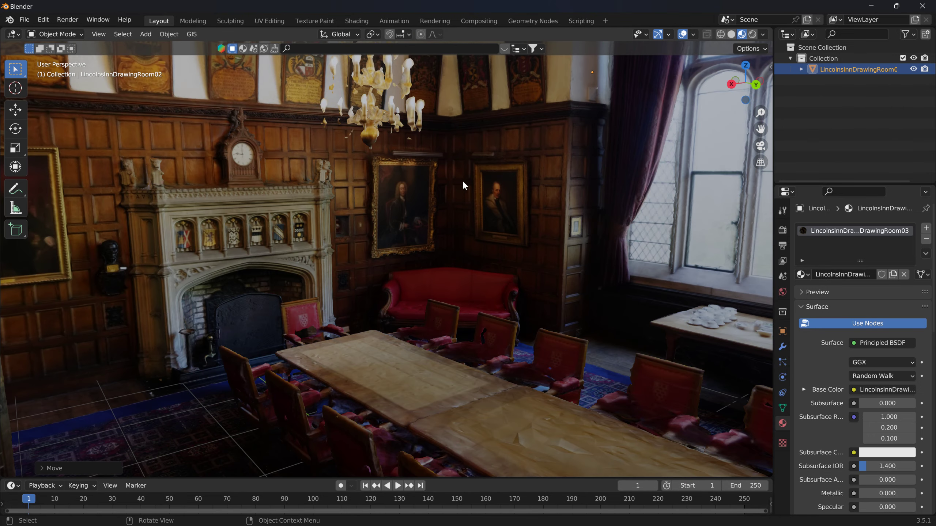
pyautogui.scroll(-1, 489, 206)
pyautogui.scroll(10, 497, 207)
pyautogui.scroll(-3, 498, 210)
pyautogui.moveTo(499, 211)
pyautogui.mouseDown(button='middle')
pyautogui.moveTo(446, 220)
pyautogui.moveTo(543, 236)
pyautogui.moveTo(711, 117)
pyautogui.moveTo(708, 196)
pyautogui.moveTo(465, 143)
pyautogui.moveTo(721, 77)
pyautogui.mouseUp(button='middle')
# - Check the scan in Solid and Wireframe shading, then return to Material Preview
pyautogui.click(731, 34)
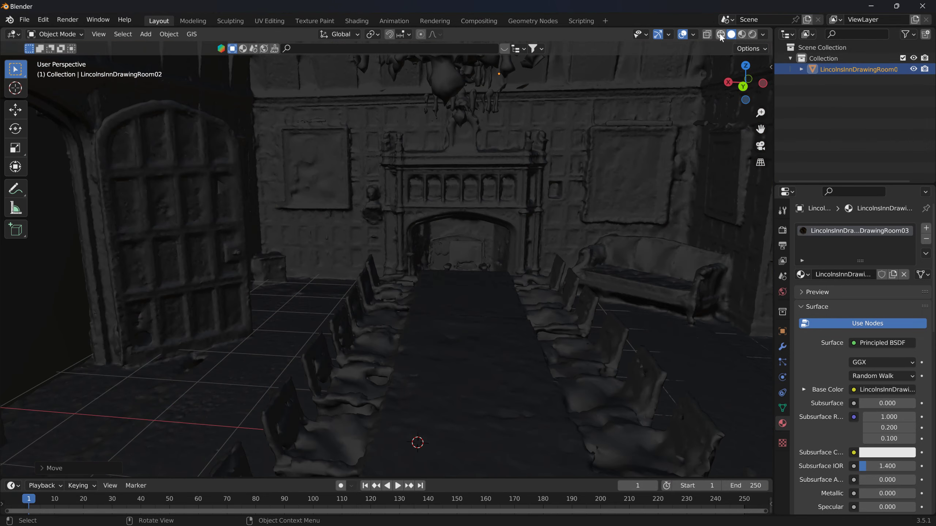
pyautogui.click(720, 35)
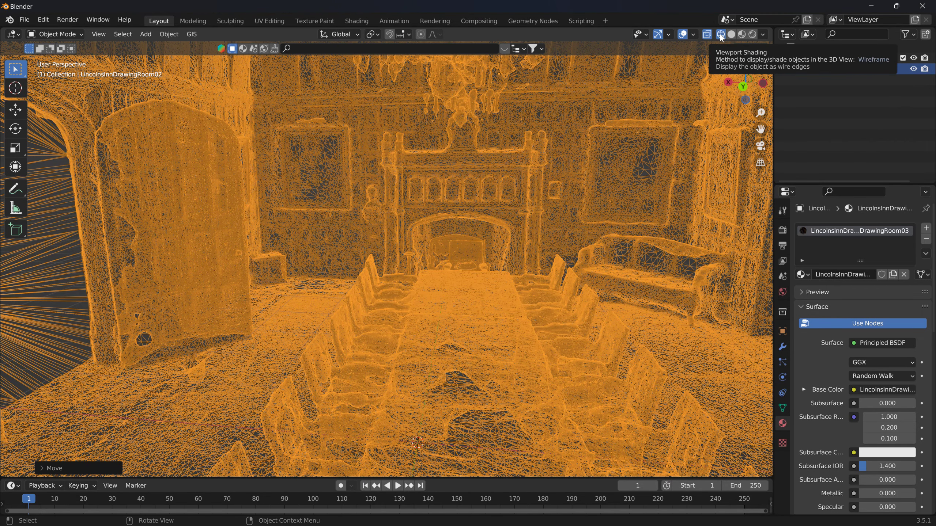
pyautogui.click(742, 37)
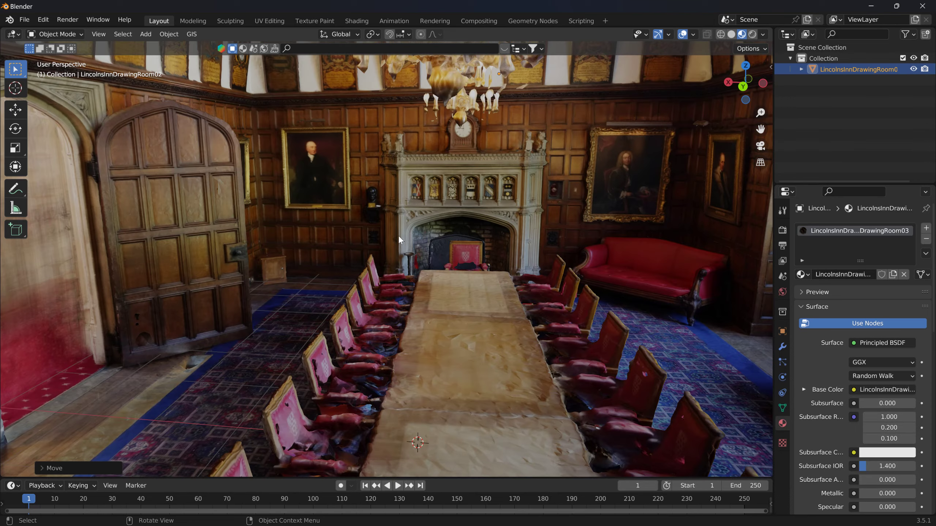
pyautogui.click(146, 34)
pyautogui.moveTo(161, 47)
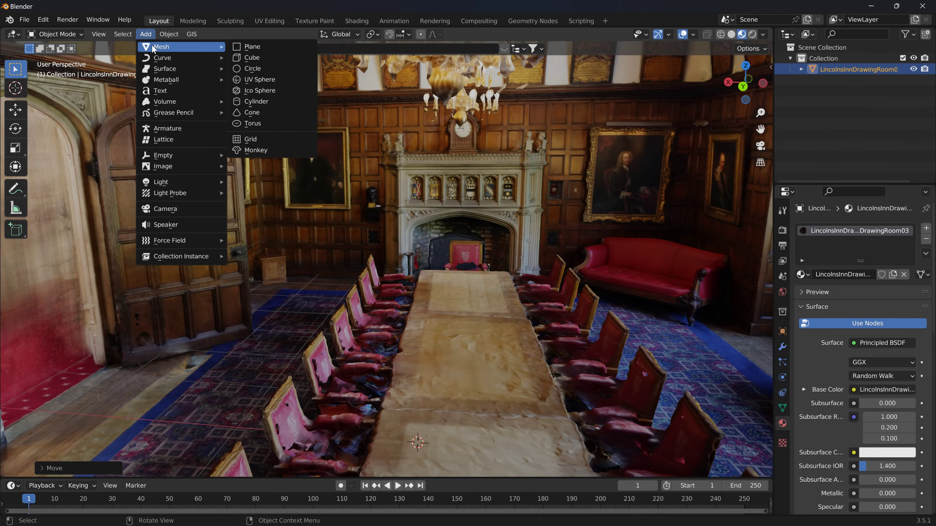
# - Add a cube and flatten it along Z into a thin slab
pyautogui.click(264, 56)
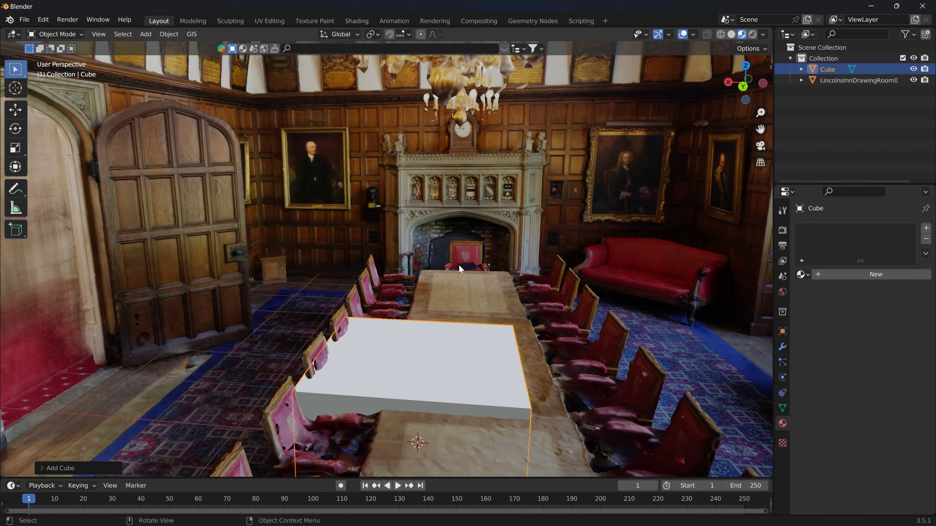
pyautogui.press('s')
pyautogui.press('z')
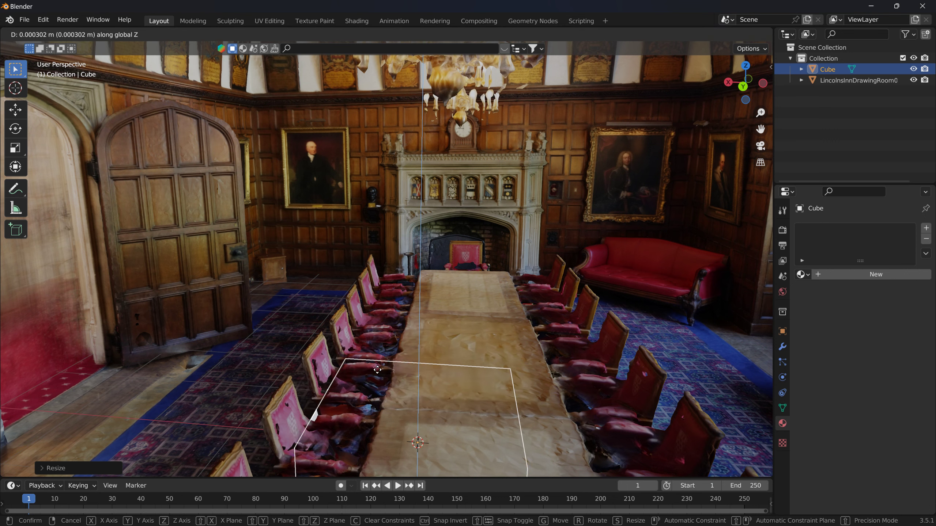
pyautogui.click(398, 302)
pyautogui.press('g')
pyautogui.press('z')
pyautogui.press('s')
pyautogui.press('z')
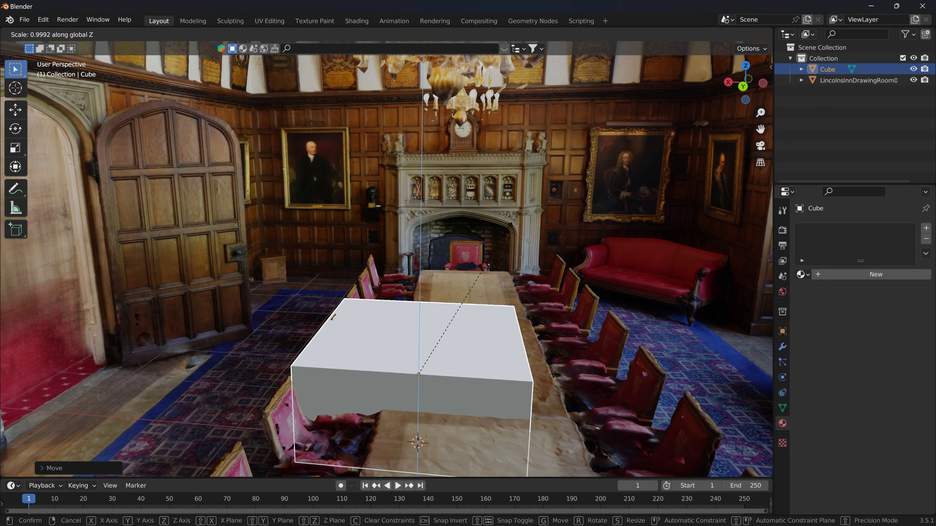
pyautogui.click(463, 305)
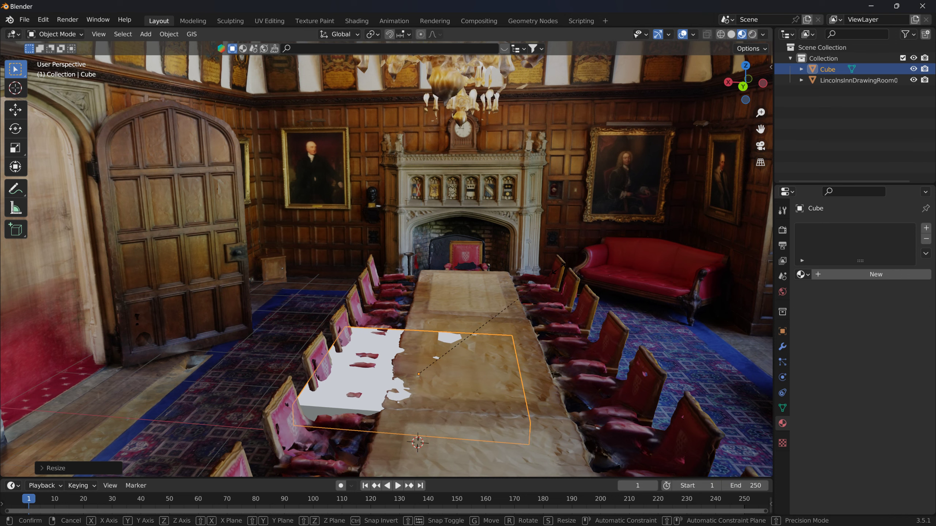
# - Scale the slab about 8× and lower it roughly 0.94 m beneath the room floor
pyautogui.press('z')
pyautogui.press('z')
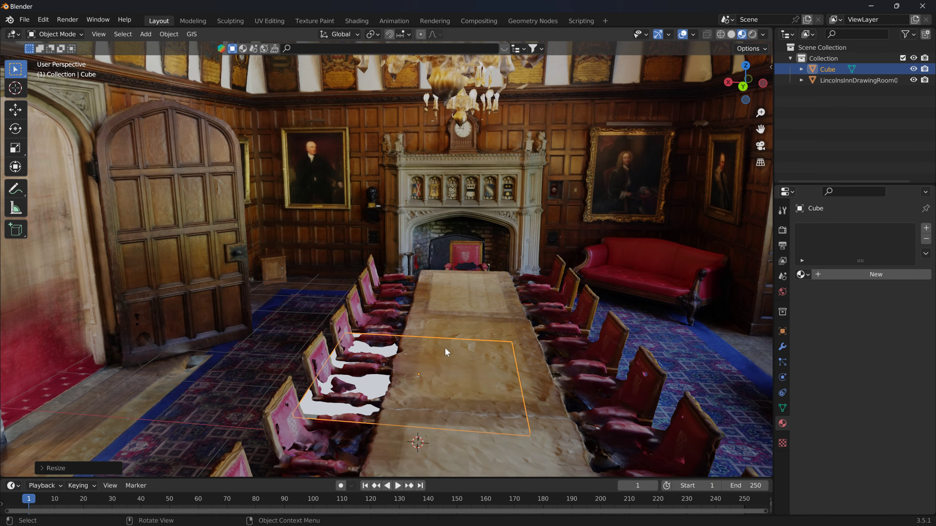
pyautogui.press('z')
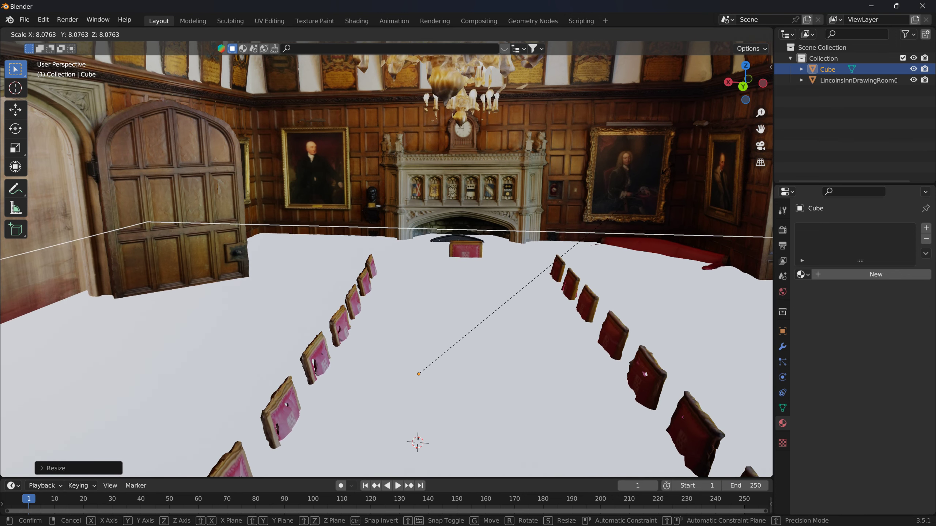
pyautogui.press('g')
pyautogui.press('z')
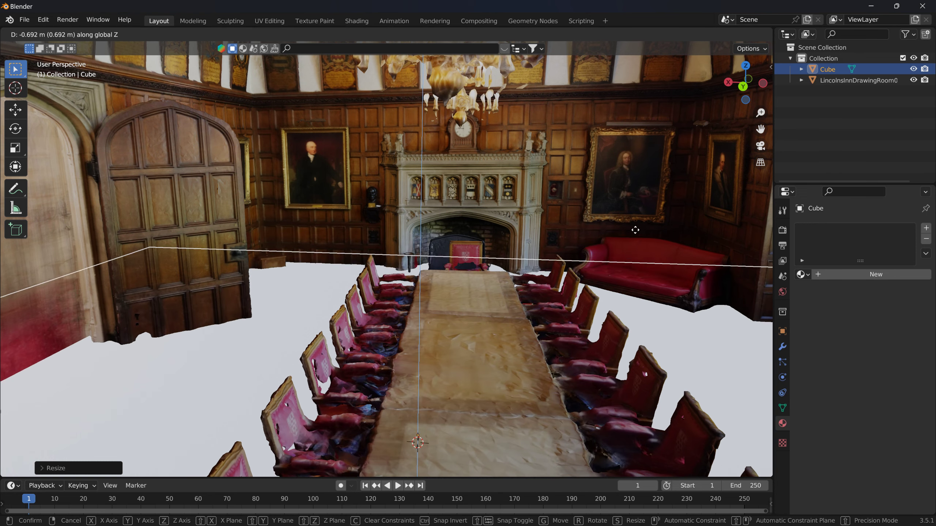
pyautogui.click(616, 250)
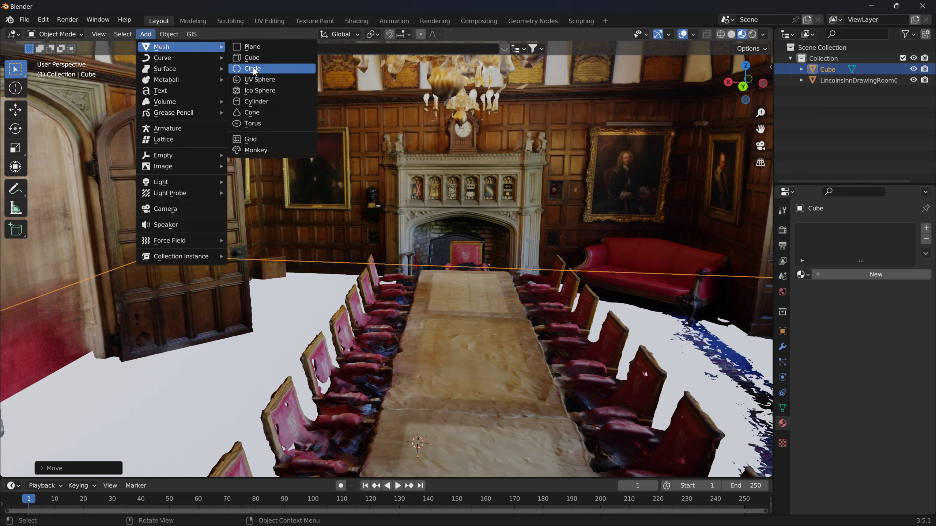
# - Add a second cube and scale it overall, then along X and Z, into a table-covering slab
pyautogui.click(256, 59)
pyautogui.press('s')
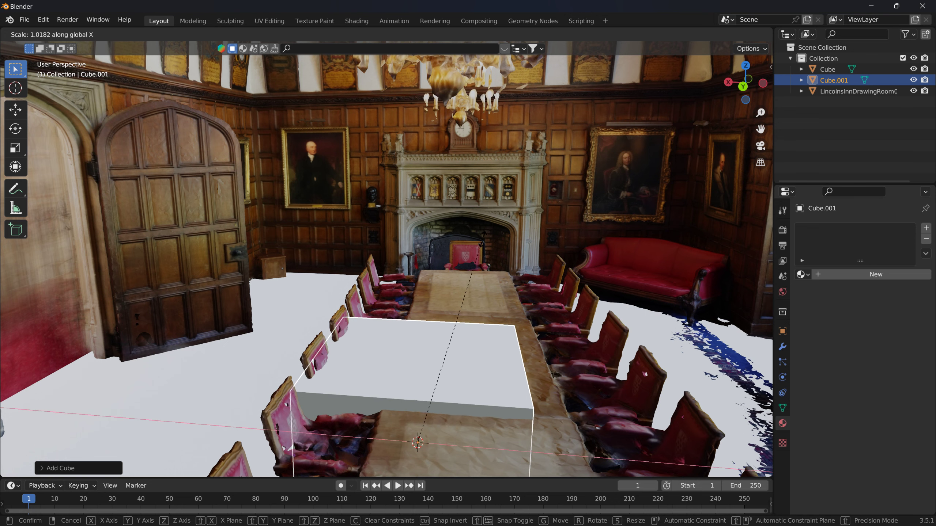
pyautogui.click(670, 230)
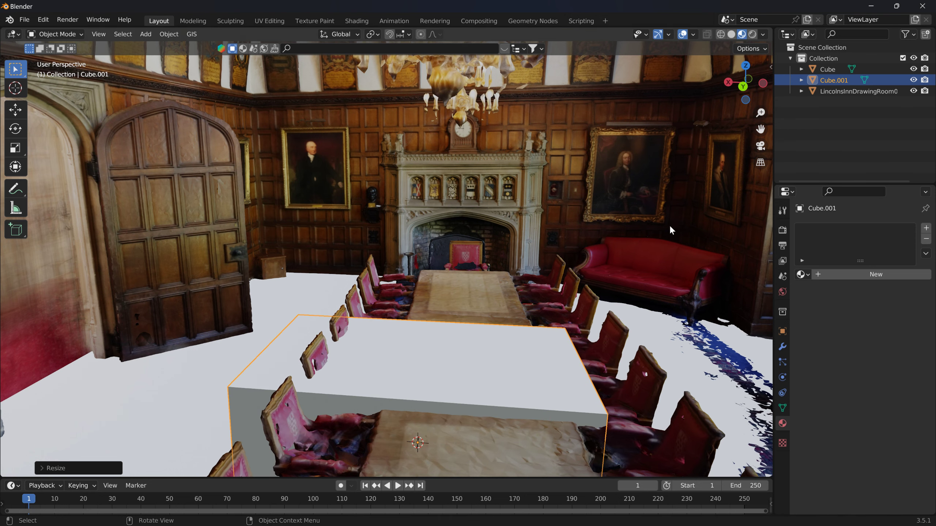
pyautogui.press('s')
pyautogui.press('x')
pyautogui.press('Escape')
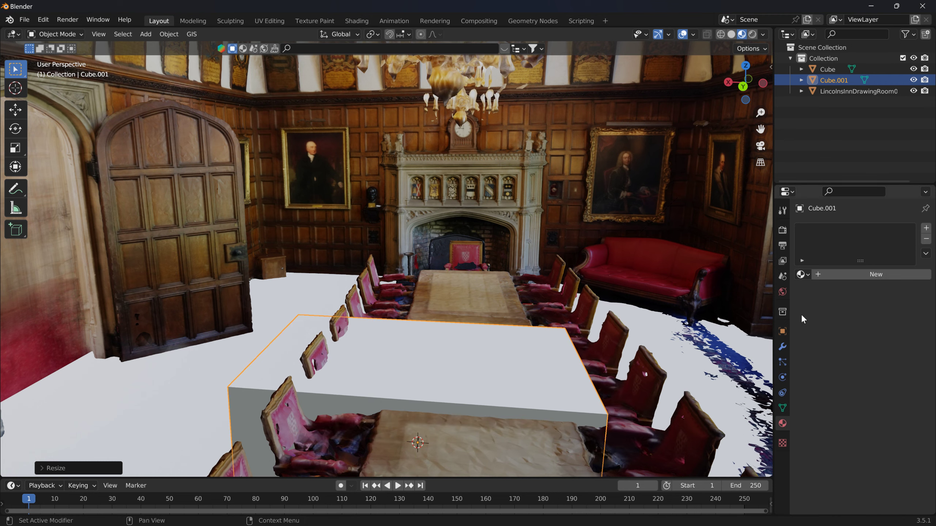
pyautogui.press('s')
pyautogui.press('z')
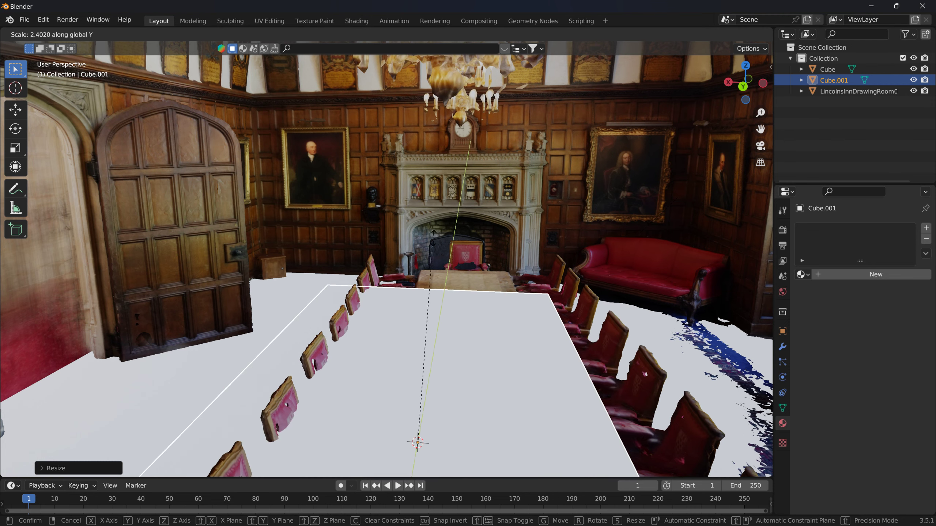
pyautogui.click(444, 177)
# - Orbit and zoom around the new box to inspect its fit over the long table
pyautogui.moveTo(444, 177); pyautogui.dragTo(411, 228, button='middle')
pyautogui.scroll(10, 411, 228)
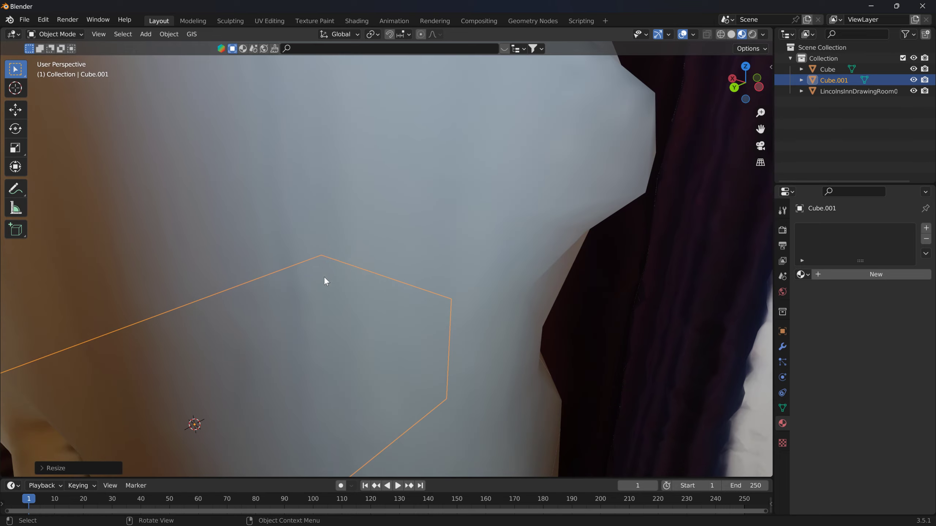
pyautogui.moveTo(325, 281)
pyautogui.mouseDown(button='middle')
pyautogui.moveTo(307, 320)
pyautogui.moveTo(296, 279)
pyautogui.mouseUp(button='middle')
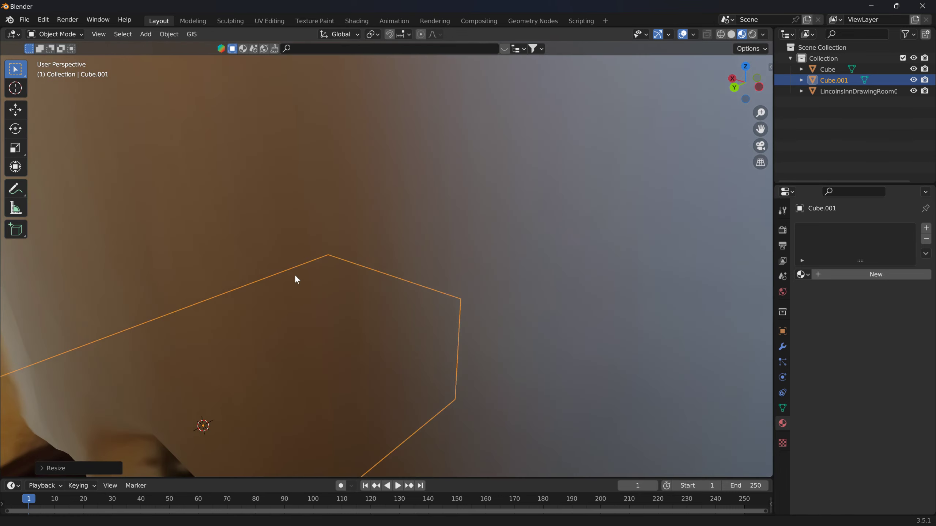
pyautogui.moveTo(224, 317)
pyautogui.mouseDown(button='middle')
pyautogui.moveTo(328, 334)
pyautogui.moveTo(98, 254)
pyautogui.mouseUp(button='middle')
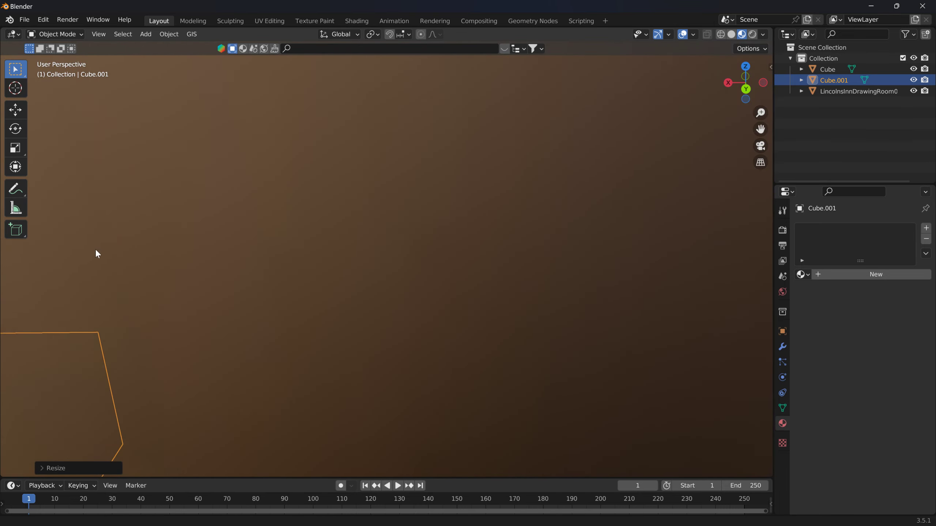
pyautogui.moveTo(134, 314)
pyautogui.mouseDown(button='middle')
pyautogui.moveTo(193, 264)
pyautogui.moveTo(117, 303)
pyautogui.moveTo(246, 307)
pyautogui.moveTo(111, 295)
pyautogui.moveTo(188, 320)
pyautogui.moveTo(64, 235)
pyautogui.moveTo(253, 311)
pyautogui.moveTo(502, 146)
pyautogui.moveTo(388, 334)
pyautogui.moveTo(401, 383)
pyautogui.moveTo(353, 161)
pyautogui.moveTo(386, 309)
pyautogui.moveTo(375, 181)
pyautogui.moveTo(381, 351)
pyautogui.moveTo(428, 99)
pyautogui.moveTo(460, 234)
pyautogui.moveTo(436, 273)
pyautogui.moveTo(451, 228)
pyautogui.mouseUp(button='middle')
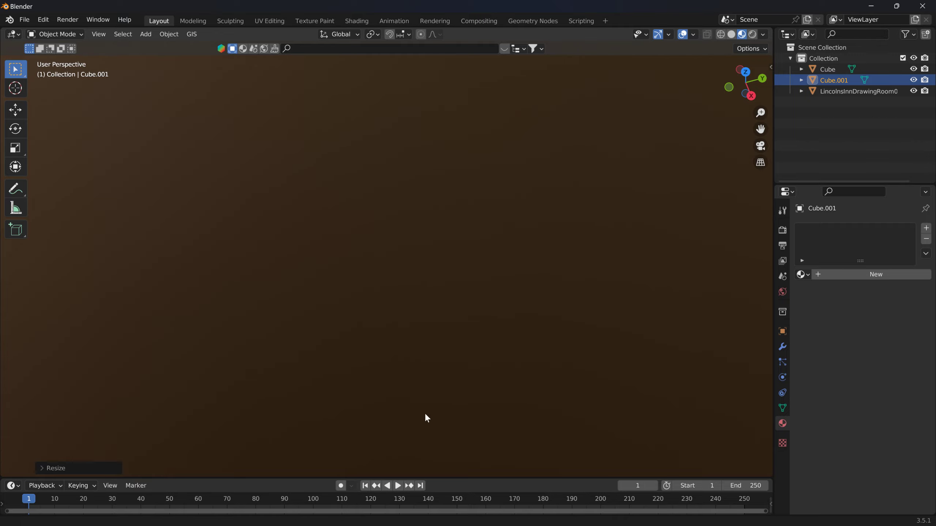
pyautogui.moveTo(421, 336)
pyautogui.keyDown('ctrl'); pyautogui.mouseDown(button='middle')
pyautogui.moveTo(344, 445)
pyautogui.moveTo(402, 467)
pyautogui.moveTo(327, 361)
pyautogui.moveTo(386, 324)
pyautogui.moveTo(491, 322)
pyautogui.moveTo(302, 212)
pyautogui.moveTo(346, 211)
pyautogui.mouseUp(button='middle'); pyautogui.keyUp('ctrl')
# - Shift Cube.001 about 0.79 m along X over the long table, then duplicate it
pyautogui.press('g')
pyautogui.press('y')
pyautogui.press('x')
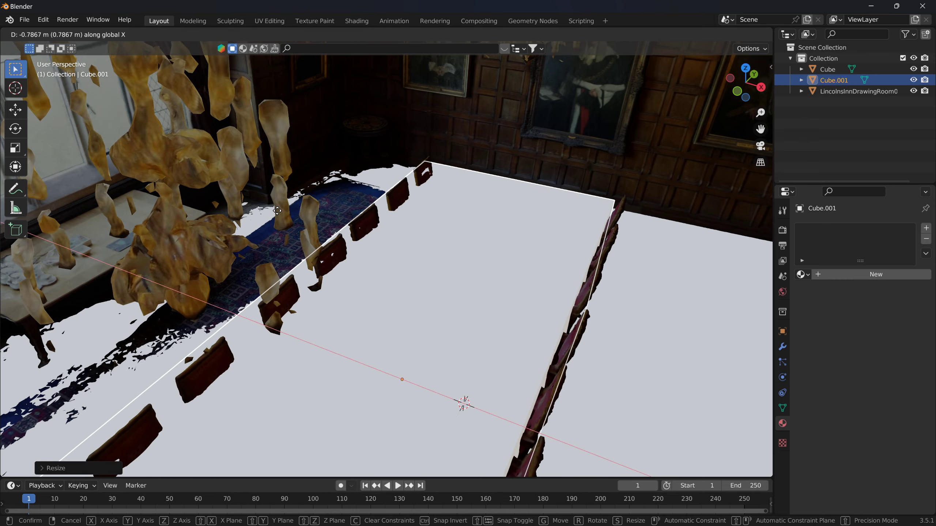
pyautogui.click(283, 213)
pyautogui.moveTo(277, 241)
pyautogui.mouseDown(button='middle')
pyautogui.moveTo(228, 237)
pyautogui.moveTo(459, 246)
pyautogui.moveTo(444, 279)
pyautogui.mouseUp(button='middle')
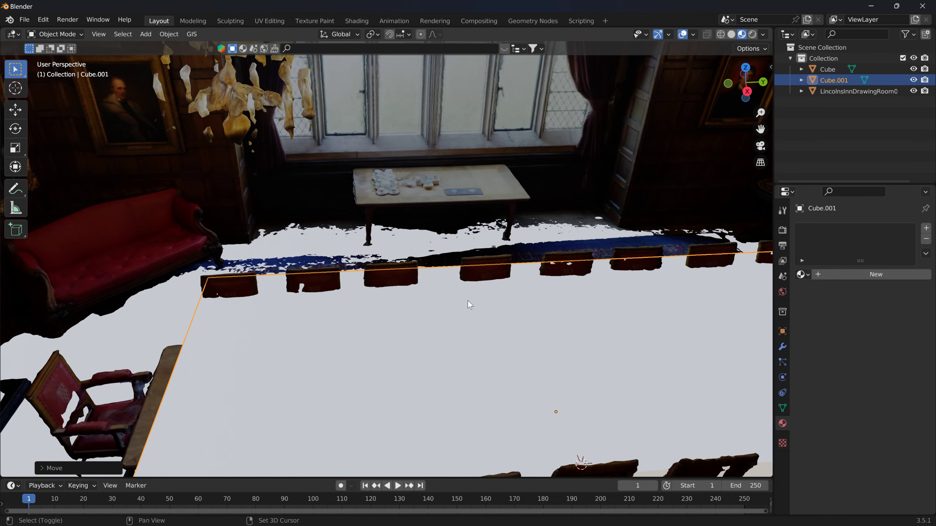
pyautogui.hotkey('shift', 'd')
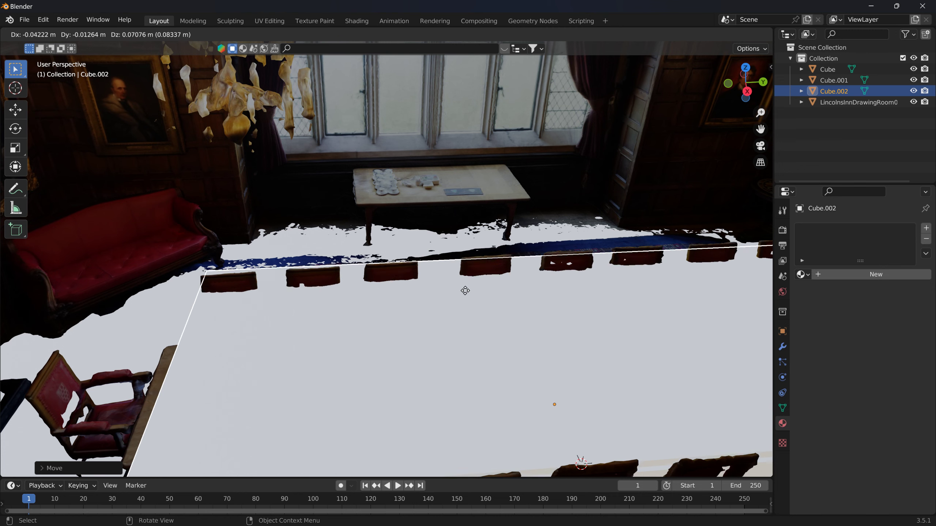
# - Move the duplicate to the window table and shrink it down
pyautogui.press('y')
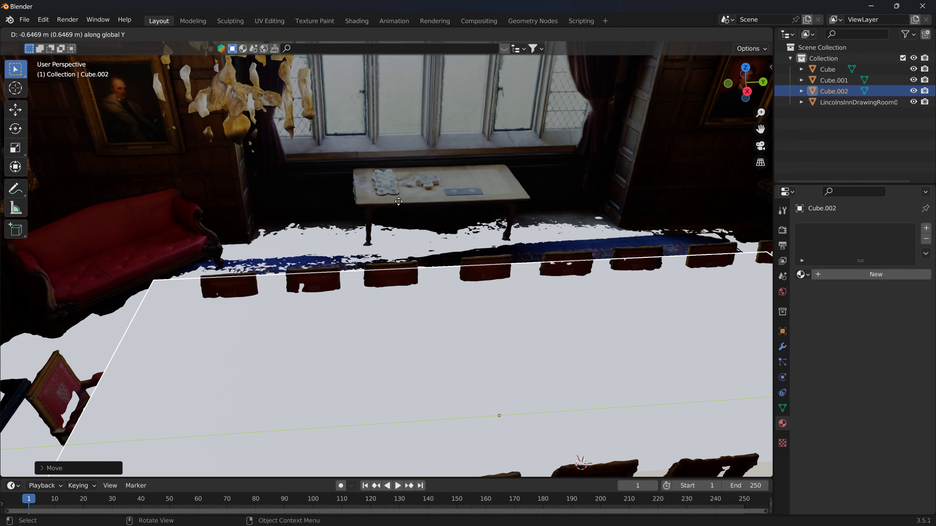
pyautogui.press('x')
pyautogui.click(360, 104)
pyautogui.press('s')
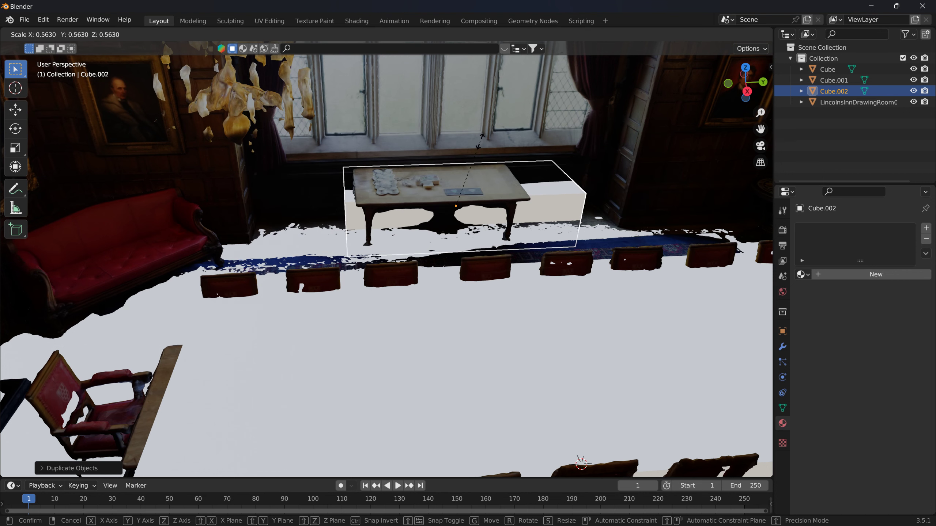
pyautogui.click(480, 147)
# - Nudge the window-table box along Y and X and narrow its depth along Y
pyautogui.press('g')
pyautogui.press('y')
pyautogui.click(453, 117)
pyautogui.press('g')
pyautogui.press('x')
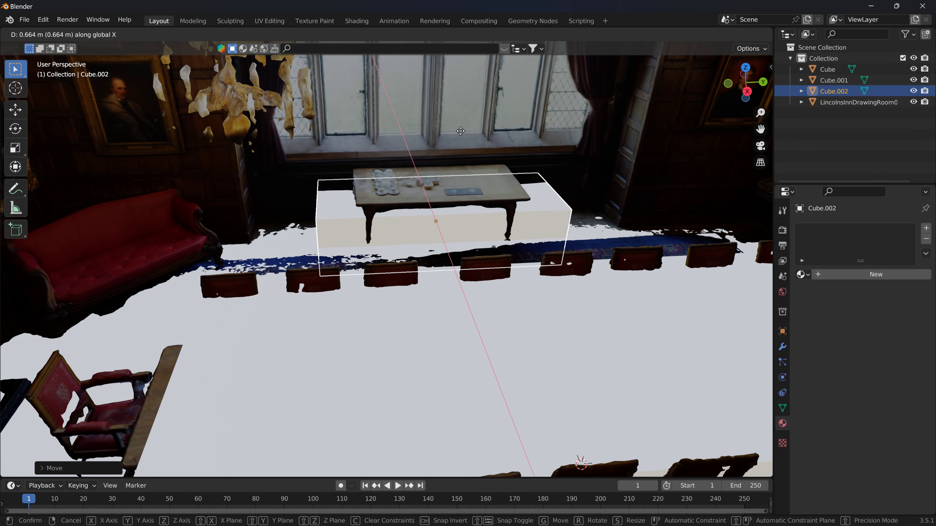
pyautogui.click(461, 131)
pyautogui.press('s')
pyautogui.press('y')
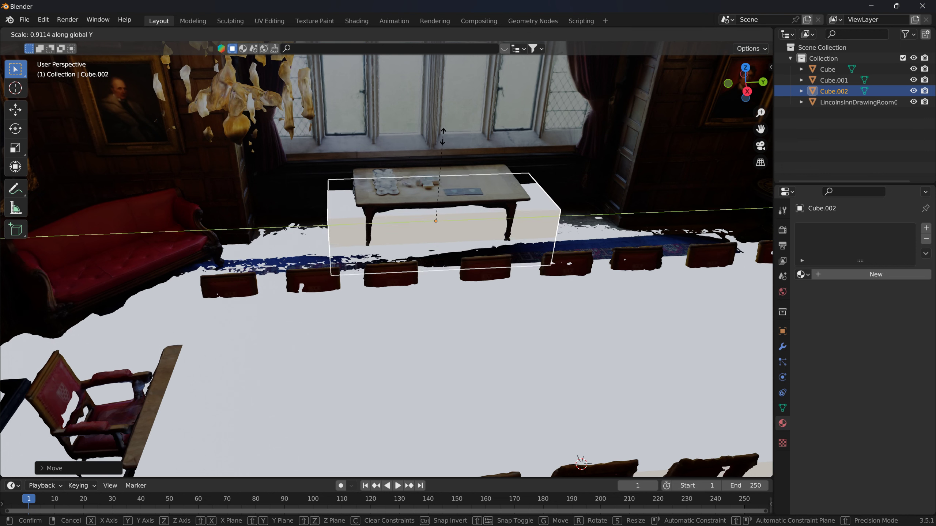
pyautogui.click(436, 147)
# - Adjust Cube.002's height and X position to enclose the window table, then duplicate it as Cube.003
pyautogui.press('g')
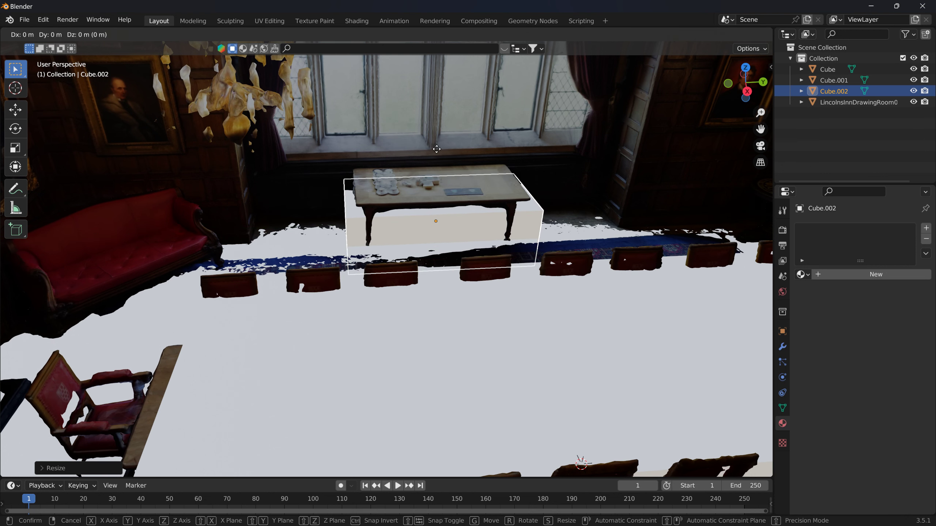
pyautogui.press('z')
pyautogui.click(440, 129)
pyautogui.press('g')
pyautogui.press('y')
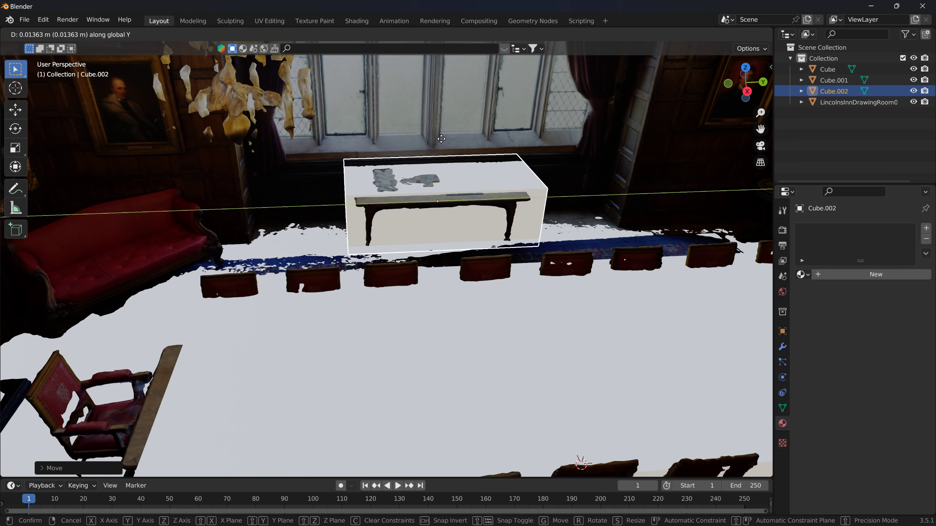
pyautogui.press('x')
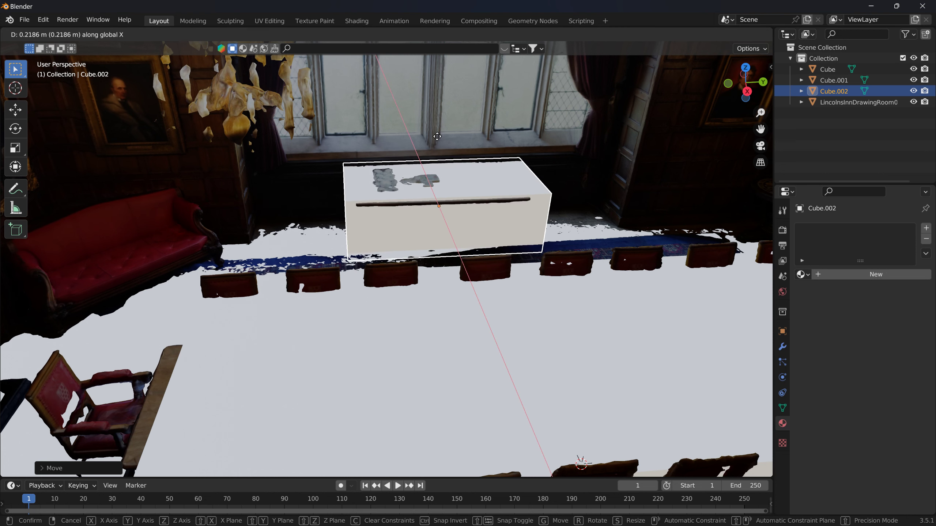
pyautogui.click(437, 136)
pyautogui.hotkey('shift', 'd')
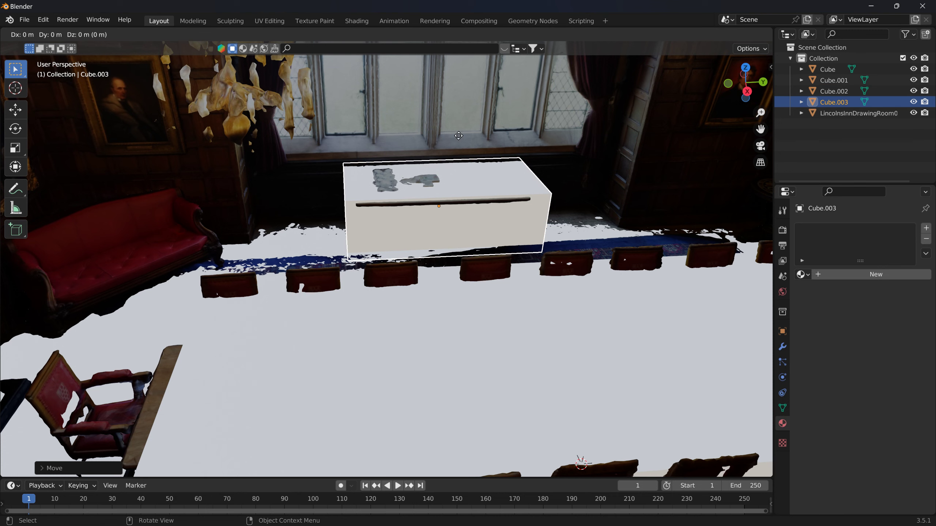
# - Drop Cube.003 onto the red sofa, rotate it around Z and shift it along X
pyautogui.click(169, 192)
pyautogui.press('r')
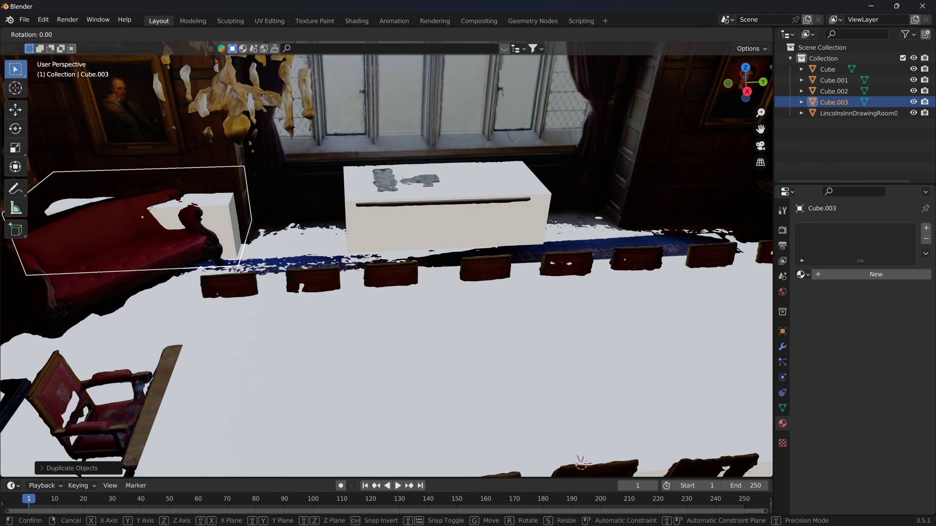
pyautogui.press('z')
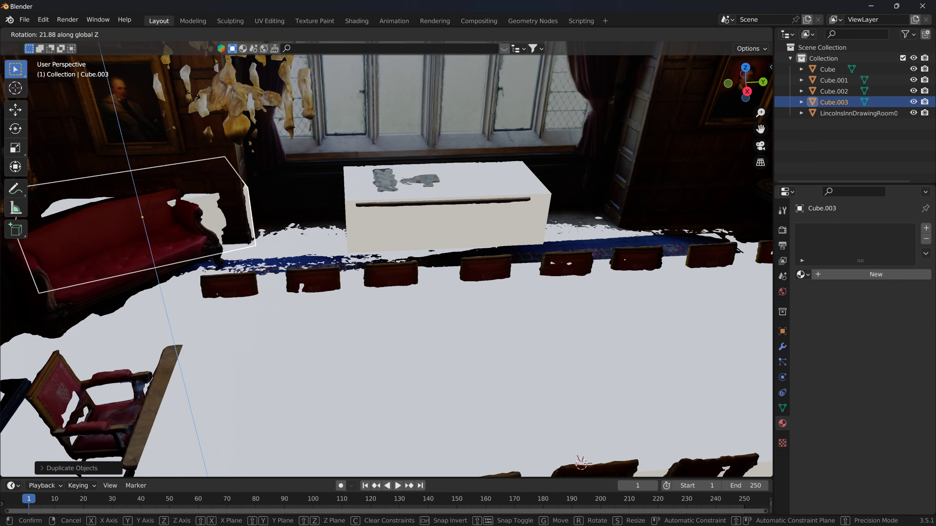
pyautogui.click(161, 80)
pyautogui.press('g')
pyautogui.press('x')
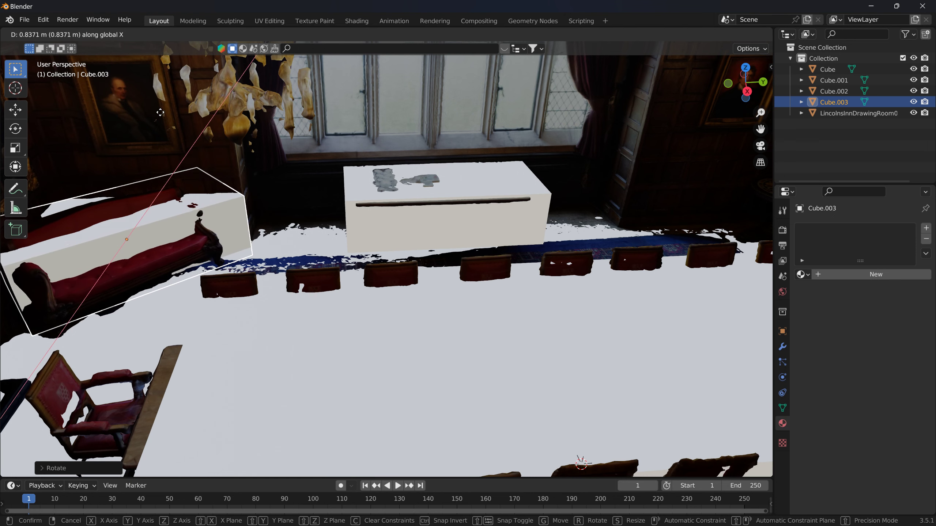
pyautogui.click(159, 113)
# - Slim the sofa box along Y, reposition it along X and refine its Z rotation to about 3°
pyautogui.press('s')
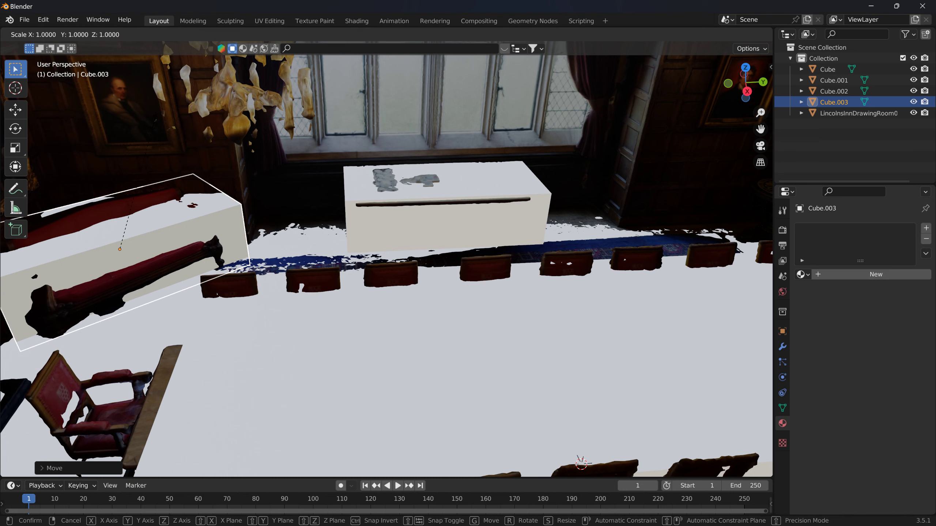
pyautogui.press('x')
pyautogui.press('y')
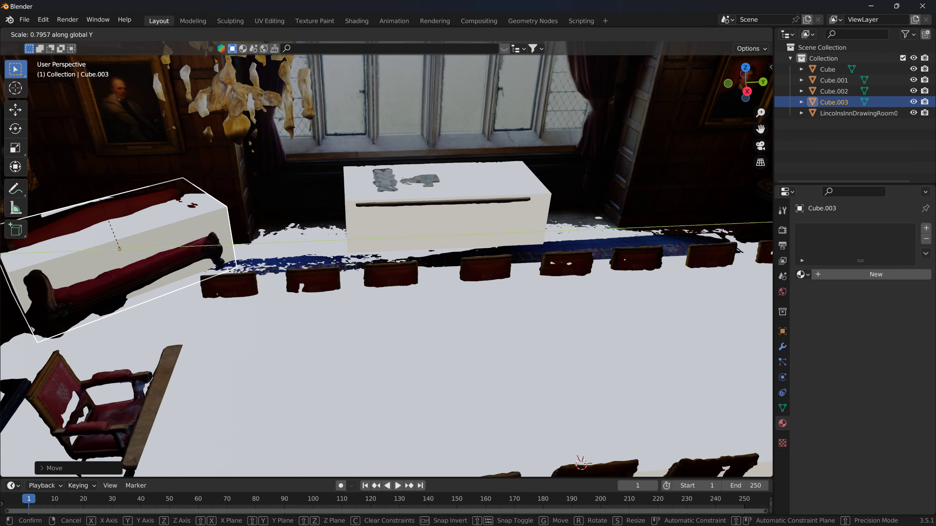
pyautogui.click(86, 207)
pyautogui.press('g')
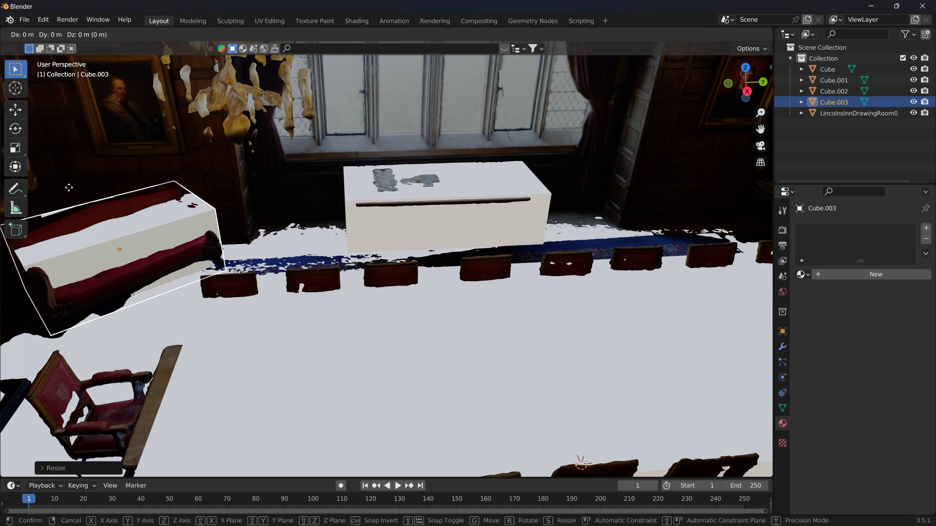
pyautogui.press('x')
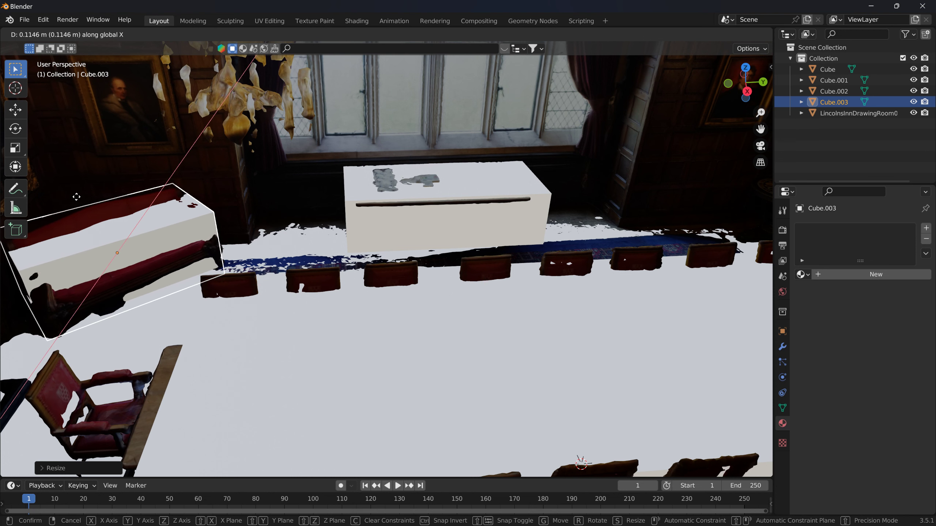
pyautogui.click(76, 197)
pyautogui.press('r')
pyautogui.press('z')
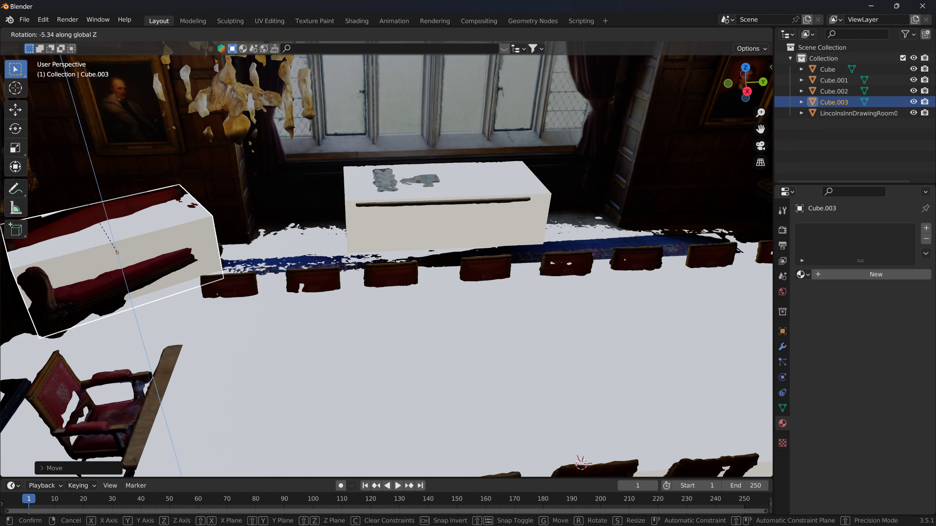
pyautogui.click(76, 208)
# - Fine-tune the sofa box along Y and X to enclose the bench, then select the window-table box
pyautogui.press('g')
pyautogui.press('y')
pyautogui.click(88, 212)
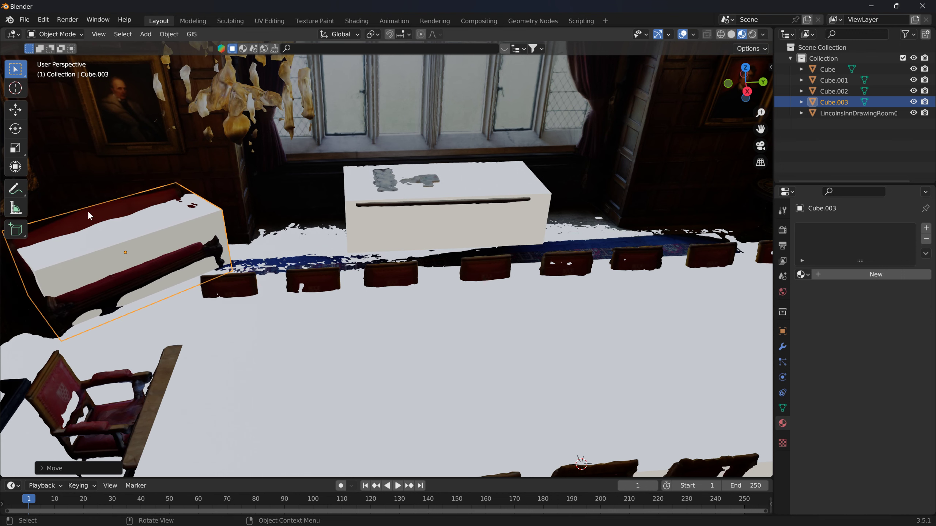
pyautogui.press('g')
pyautogui.press('x')
pyautogui.click(86, 214)
pyautogui.moveTo(198, 221)
pyautogui.mouseDown(button='middle')
pyautogui.moveTo(282, 233)
pyautogui.moveTo(257, 234)
pyautogui.mouseUp(button='middle')
pyautogui.click(263, 228)
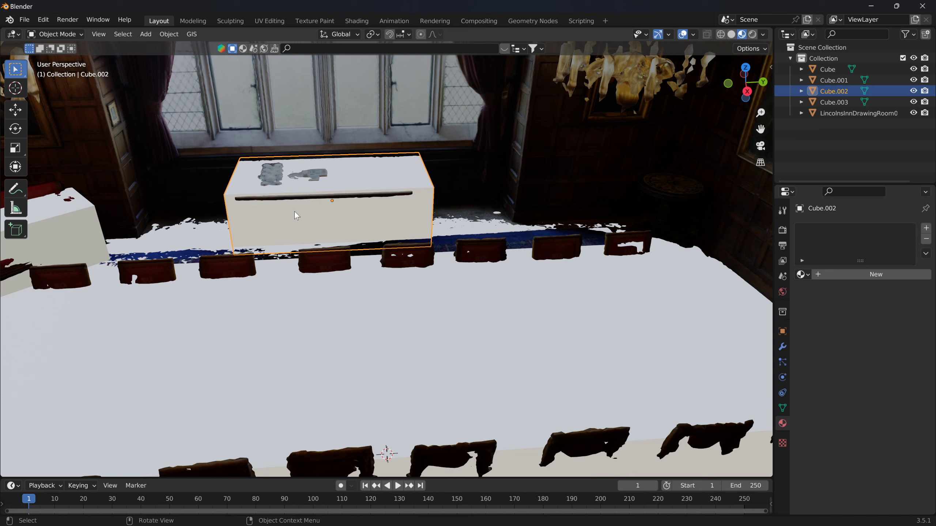
# - Duplicate the window-table box as Cube.004, set it against the window wall and stretch it tall along Z
pyautogui.hotkey('shift', 'd')
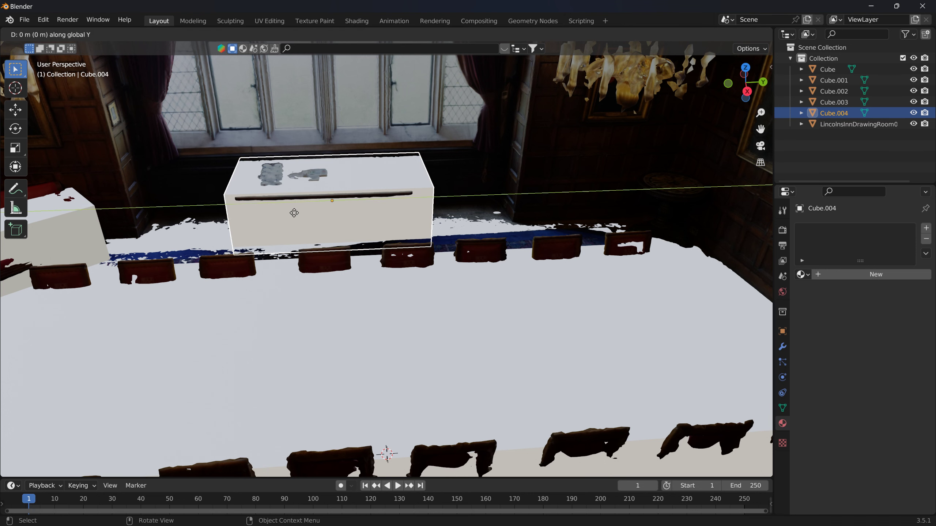
pyautogui.click(561, 174)
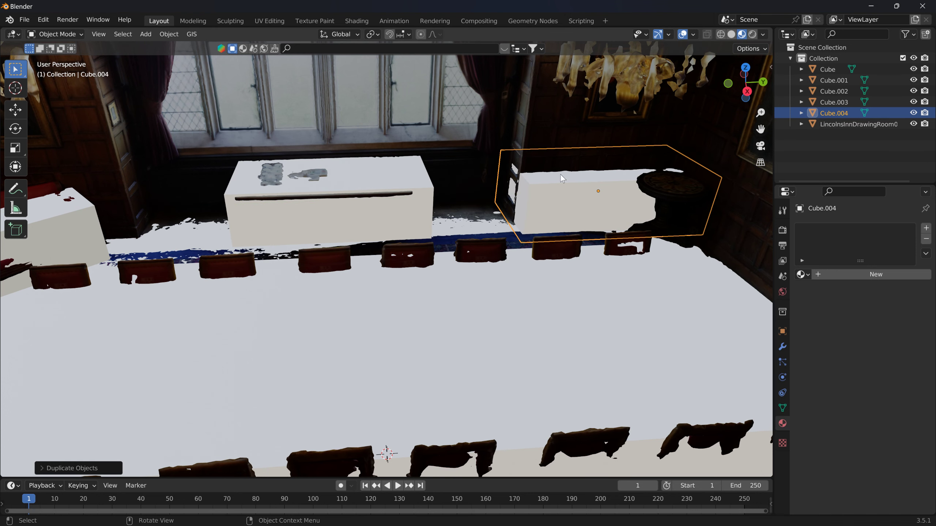
pyautogui.press('g')
pyautogui.press('x')
pyautogui.click(549, 165)
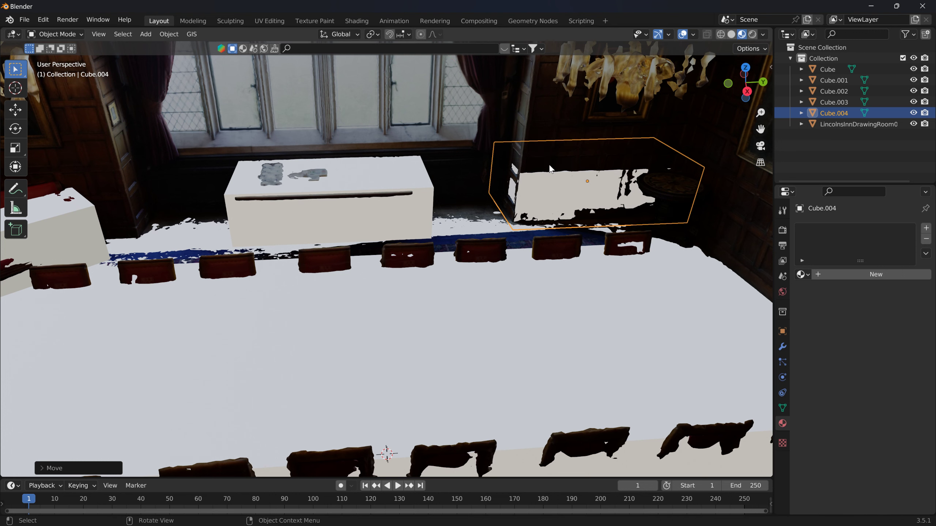
pyautogui.press('s')
pyautogui.press('z')
pyautogui.click(595, 411)
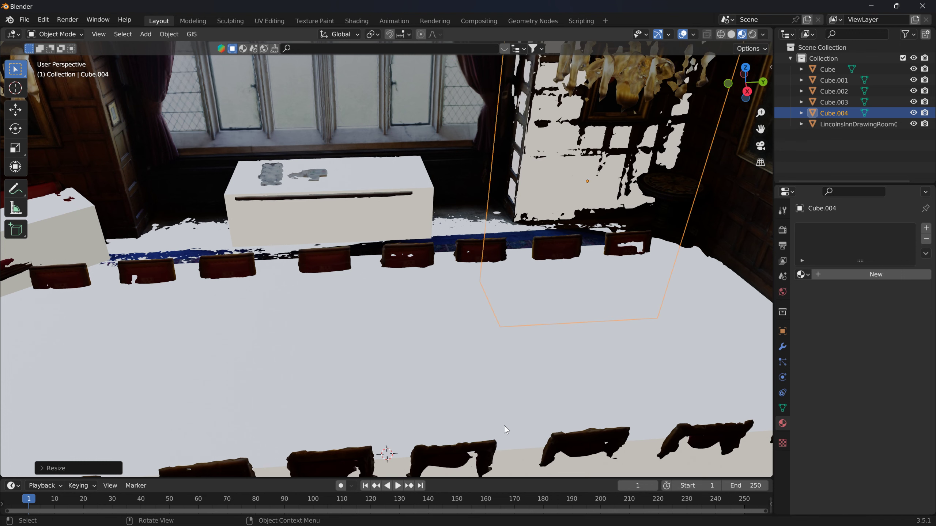
# - Copy the tall wall box as Cube.005 and place it over the central windows
pyautogui.hotkey('shift', 'd')
pyautogui.press('y')
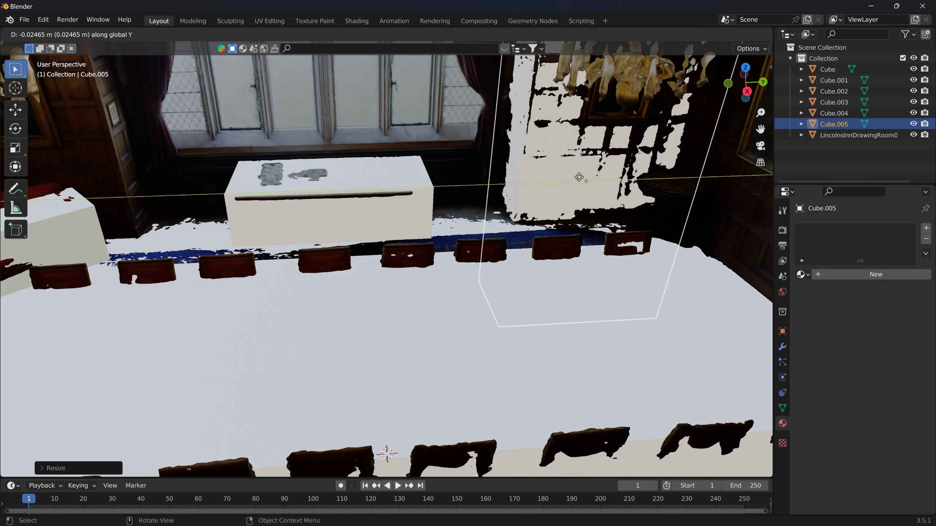
pyautogui.click(317, 144)
pyautogui.press('g')
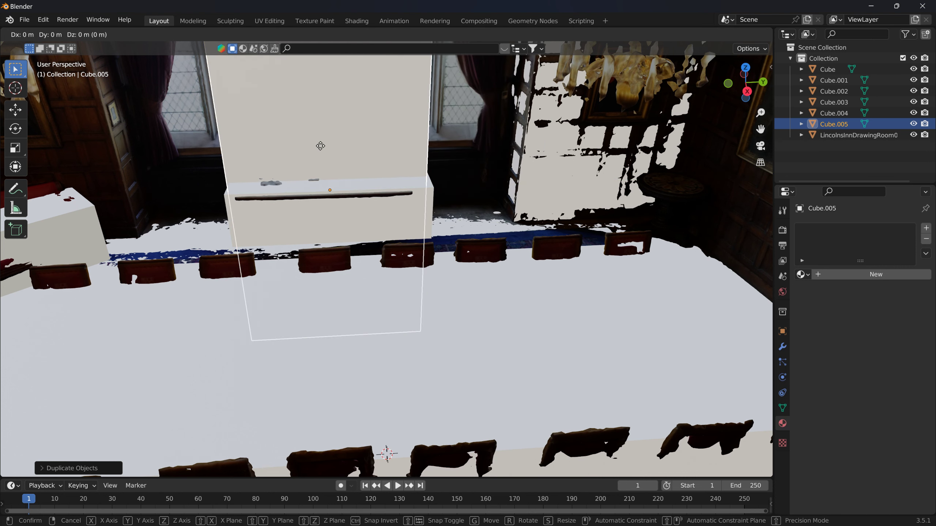
pyautogui.press('x')
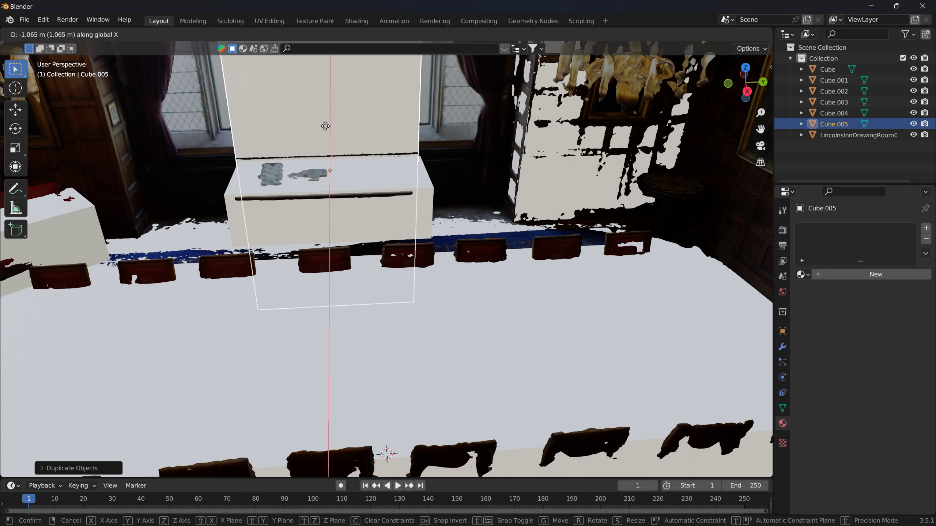
pyautogui.click(325, 127)
# - Widen Cube.005 along X, then copy it as Cube.006 shifted about 7.16 m toward the left wall
pyautogui.press('s')
pyautogui.press('x')
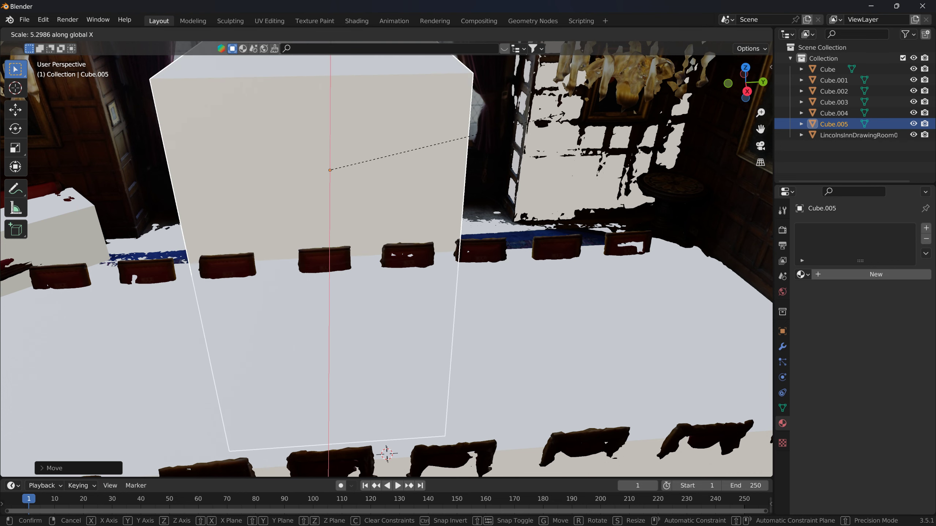
pyautogui.press('y')
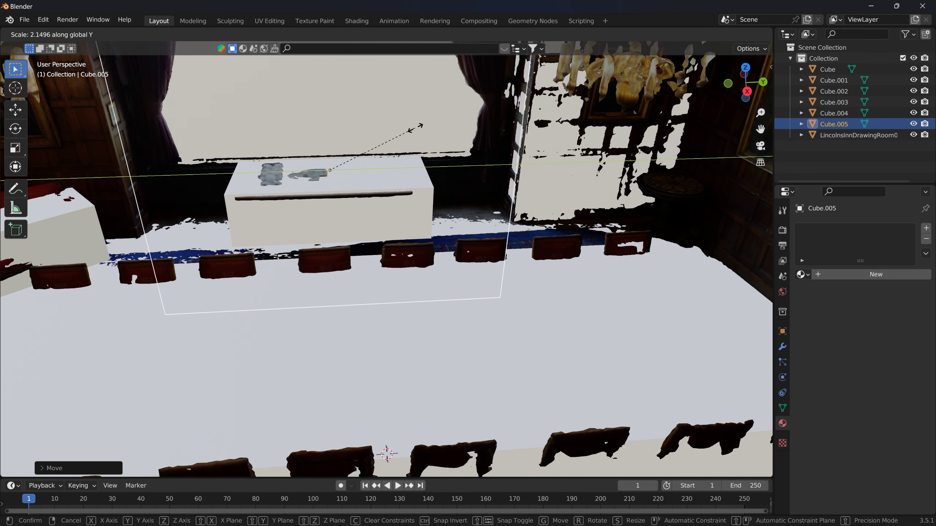
pyautogui.press('Escape')
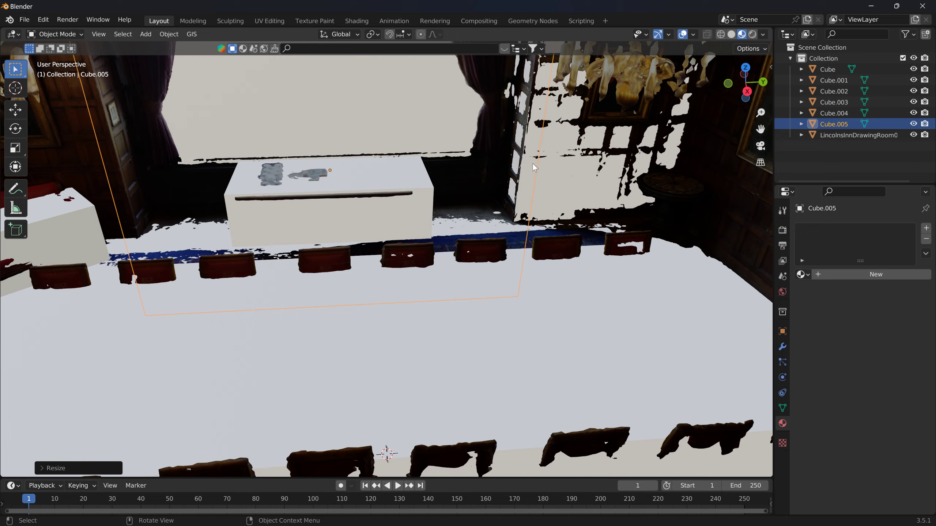
pyautogui.hotkey('shift', 'd')
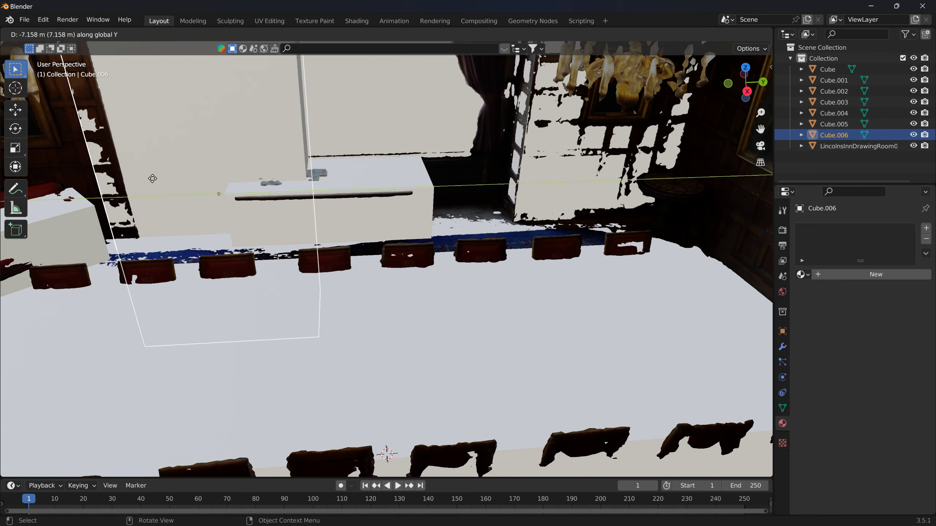
pyautogui.click(5, 179)
# - Duplicate wall box Cube.004 as Cube.007 and shrink it to a small block at 0.2923 scale
pyautogui.moveTo(236, 183)
pyautogui.mouseDown(button='middle')
pyautogui.moveTo(433, 186)
pyautogui.moveTo(346, 216)
pyautogui.mouseUp(button='middle')
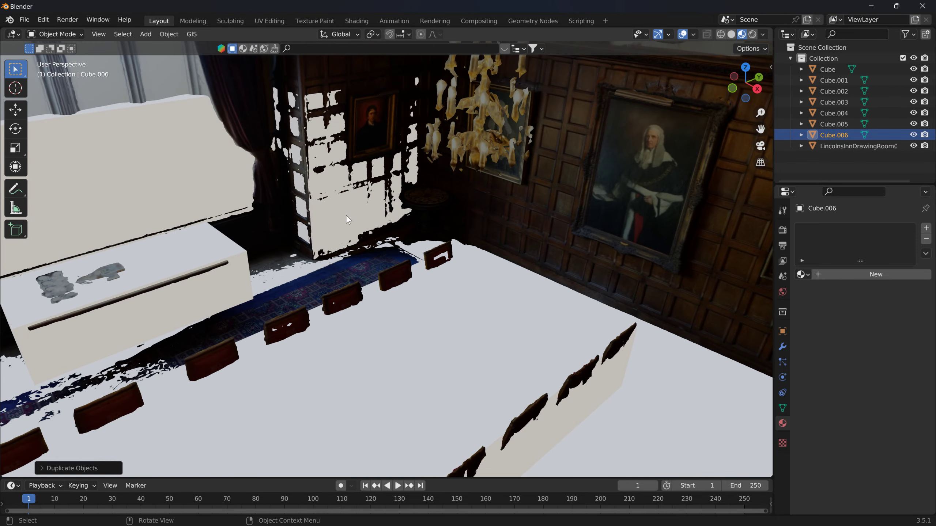
pyautogui.click(348, 211)
pyautogui.moveTo(372, 212); pyautogui.dragTo(390, 211, button='middle')
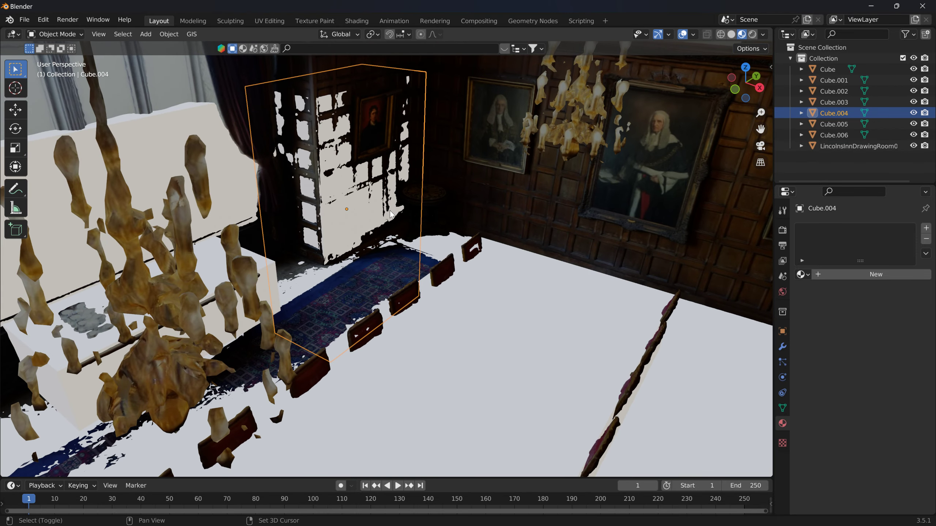
pyautogui.hotkey('shift', 'd')
pyautogui.click(436, 233)
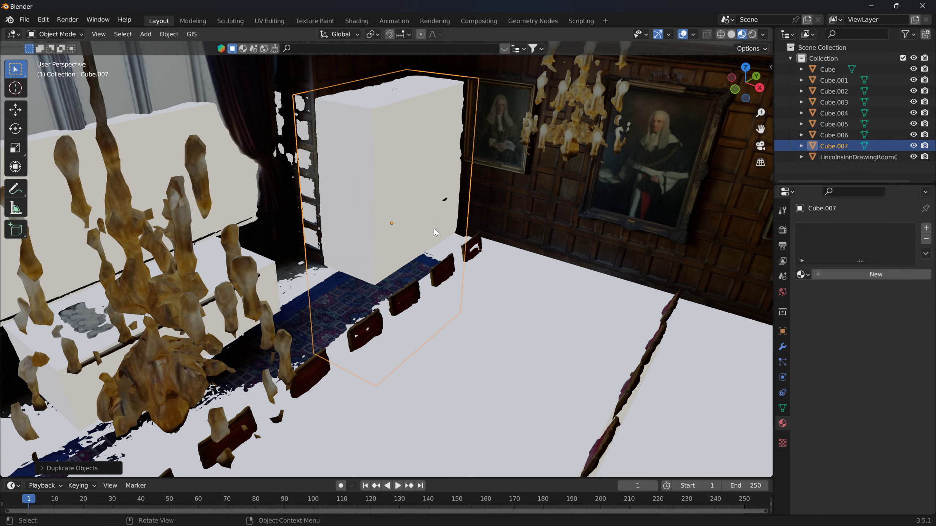
pyautogui.press('s')
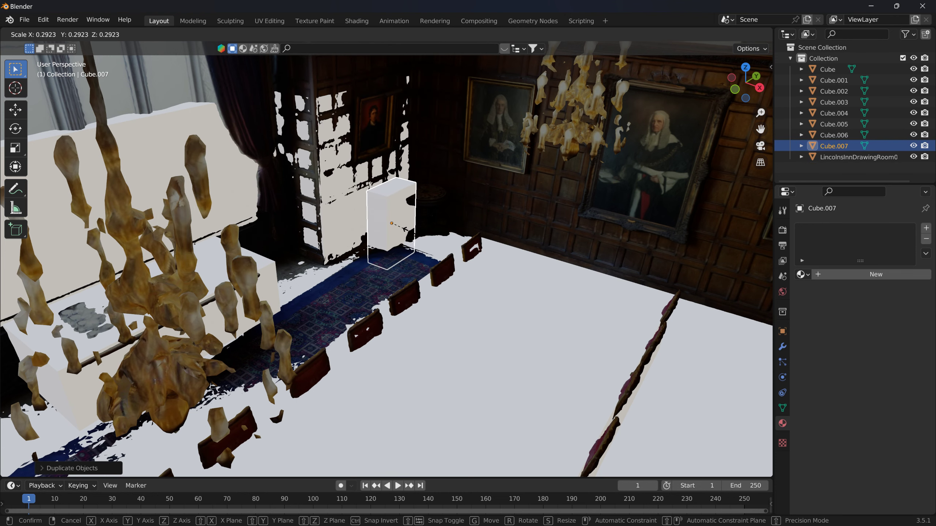
pyautogui.press('x')
pyautogui.click(430, 242)
# - Position Cube.007 along Y and X, lower it about 0.13 m into the corner, then duplicate it
pyautogui.press('g')
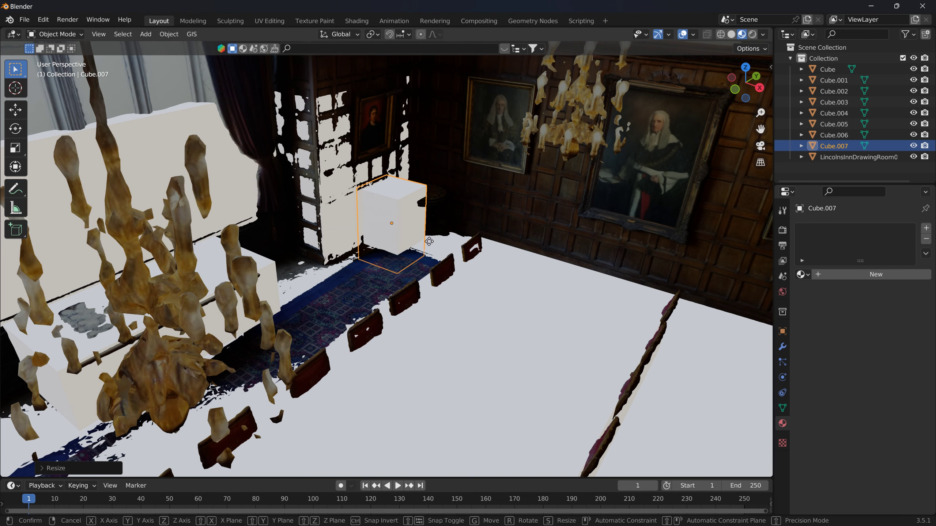
pyautogui.press('y')
pyautogui.click(454, 229)
pyautogui.press('g')
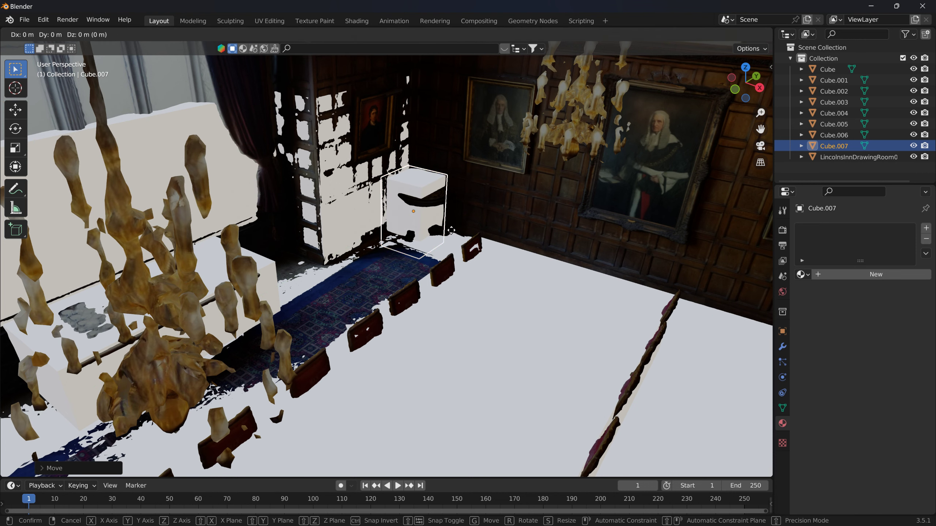
pyautogui.press('x')
pyautogui.click(460, 236)
pyautogui.press('g')
pyautogui.press('z')
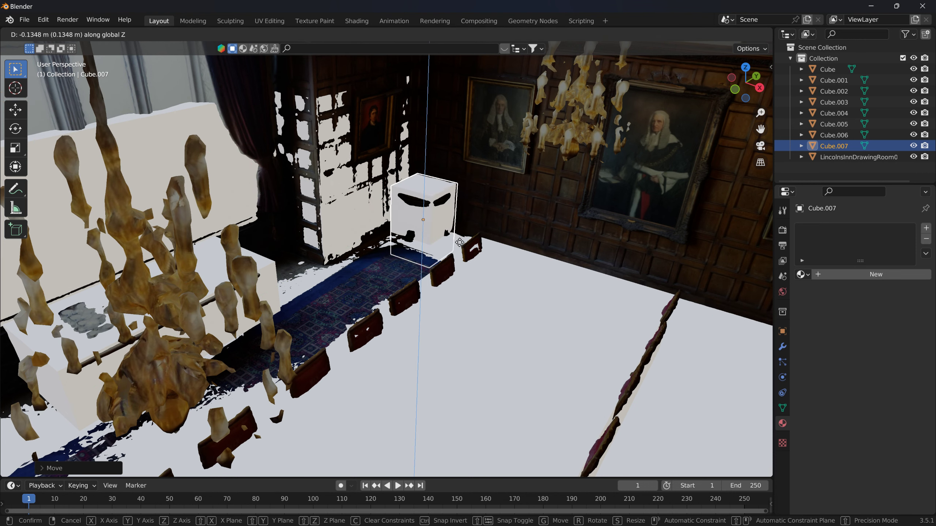
pyautogui.click(458, 247)
pyautogui.moveTo(459, 247)
pyautogui.mouseDown(button='middle')
pyautogui.moveTo(557, 254)
pyautogui.moveTo(415, 242)
pyautogui.moveTo(420, 248)
pyautogui.mouseUp(button='middle')
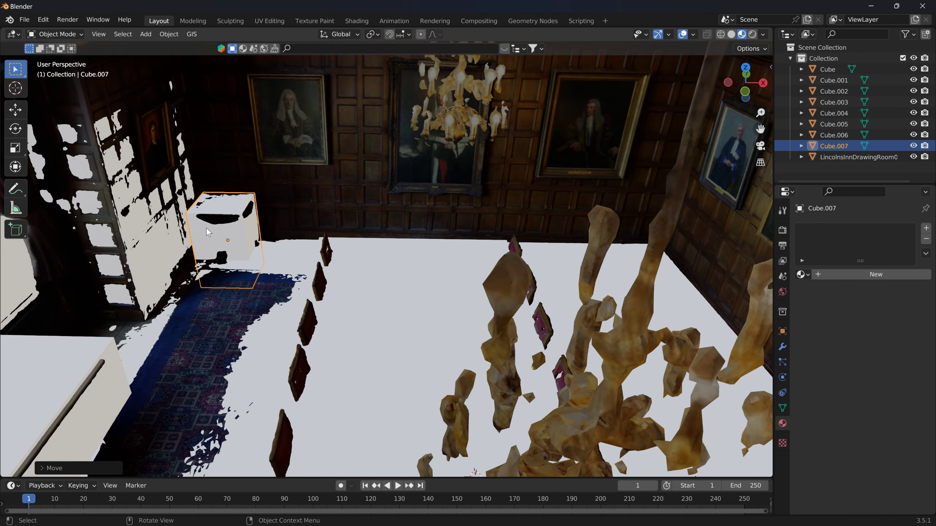
pyautogui.hotkey('shift', 'd')
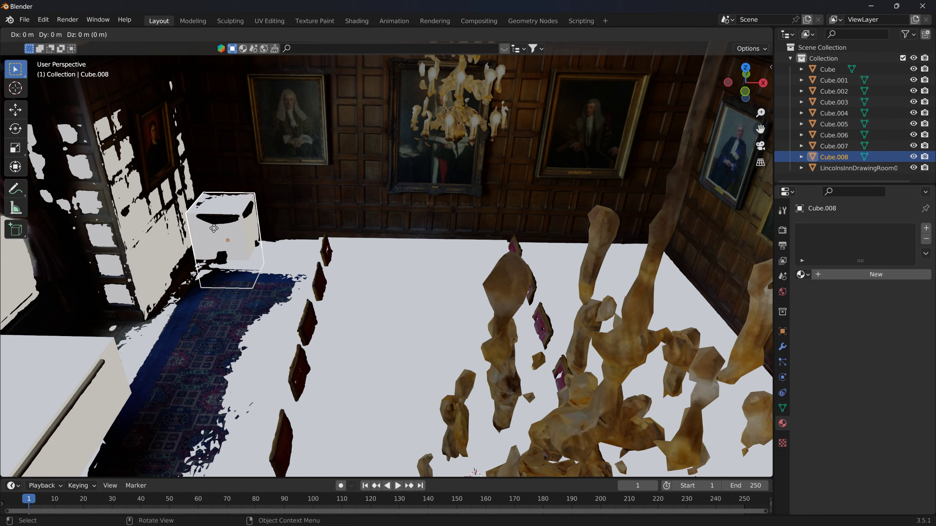
# - Place Cube.008 along Y, enlarge it, and move it toward the panelled portrait wall
pyautogui.click(434, 210)
pyautogui.press('g')
pyautogui.press('y')
pyautogui.click(436, 190)
pyautogui.press('s')
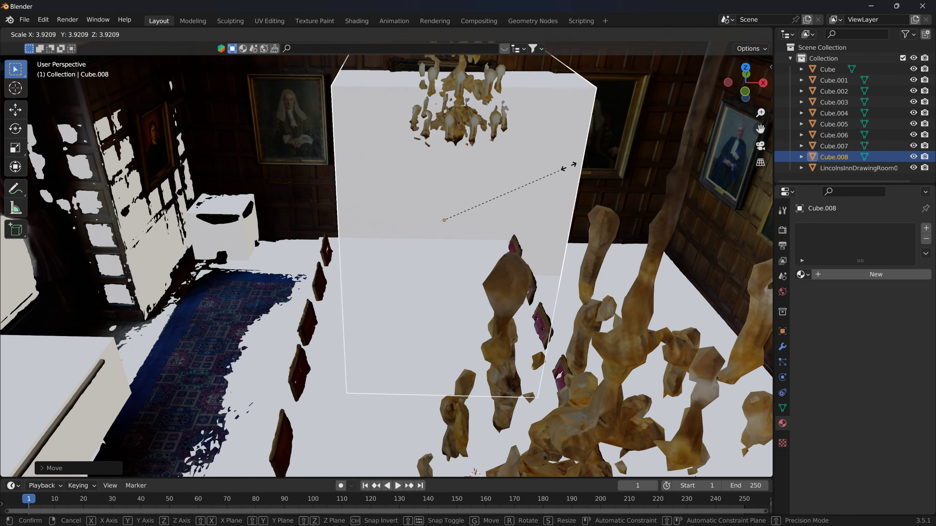
pyautogui.click(676, 135)
pyautogui.press('g')
pyautogui.press('z')
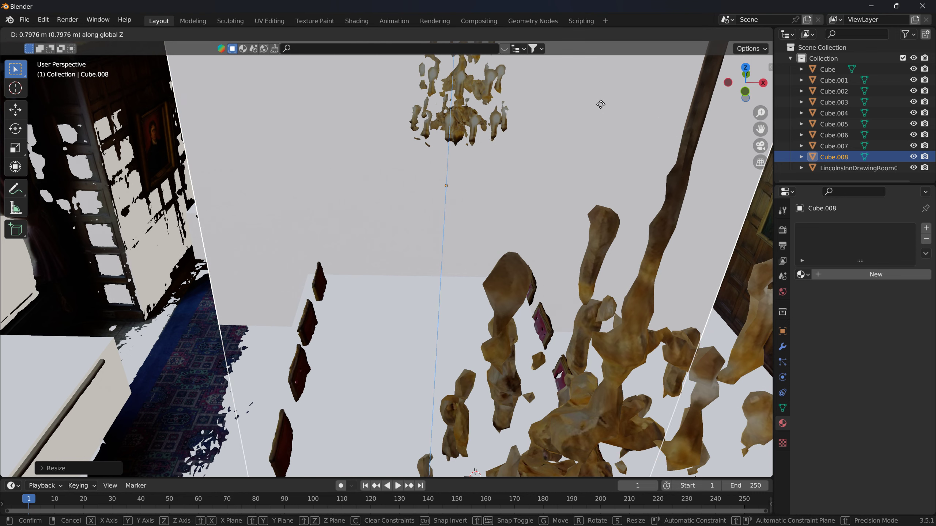
pyautogui.press('y')
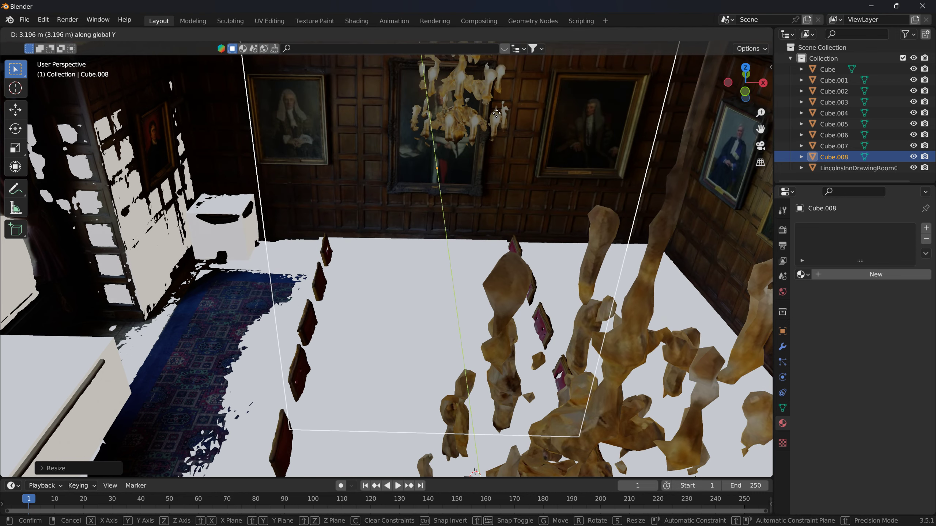
pyautogui.click(498, 115)
# - Resize Cube.008 taller along Z and flatten it along Y into a thin wall slab
pyautogui.press('s')
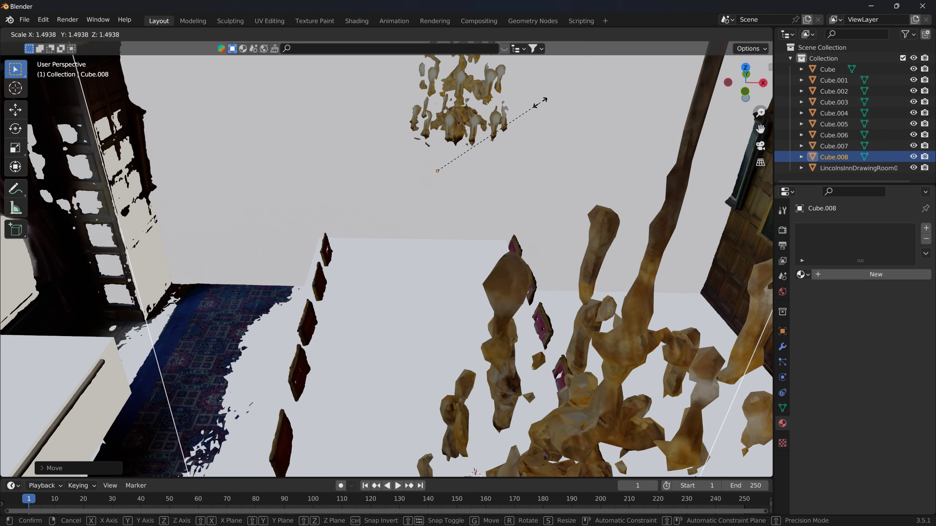
pyautogui.click(541, 102)
pyautogui.press('s')
pyautogui.rightClick(463, 193)
pyautogui.press('s')
pyautogui.press('z')
pyautogui.click(484, 174)
pyautogui.press('s')
pyautogui.press('y')
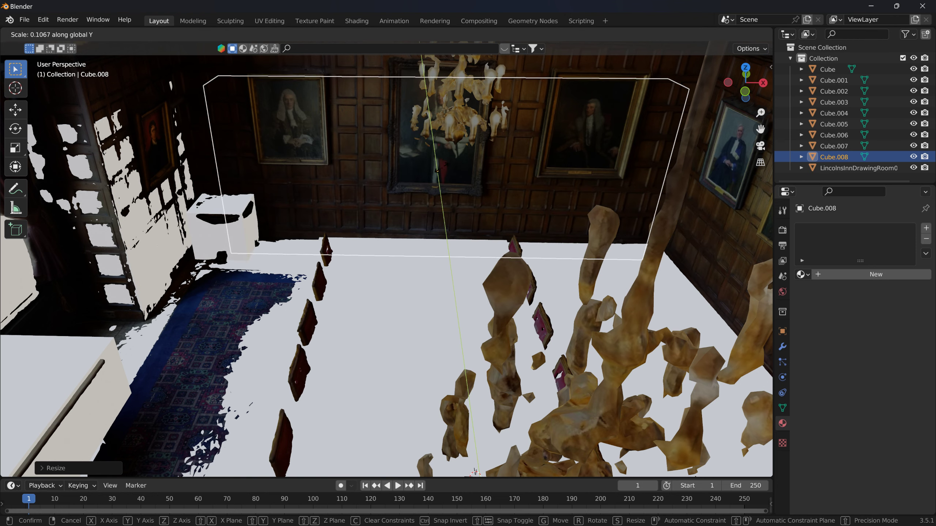
pyautogui.click(440, 168)
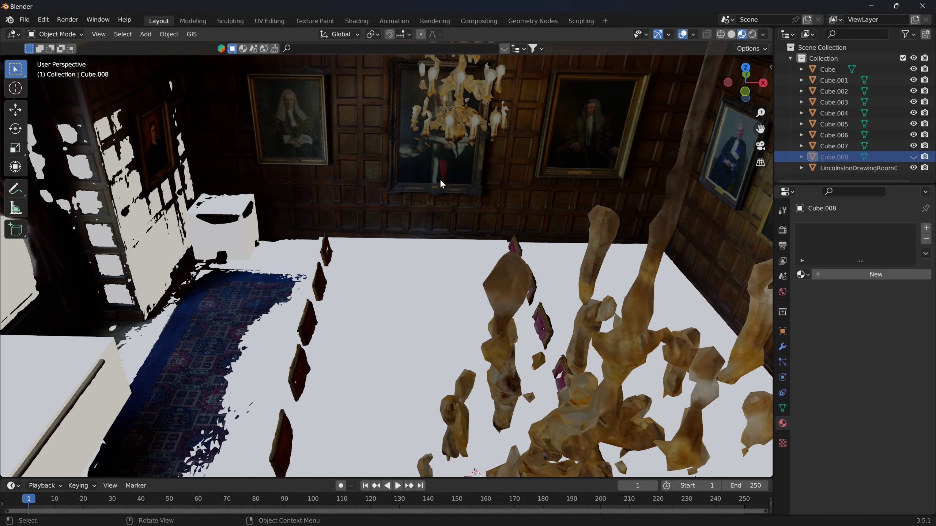
# - Select and frame the thin wall slab Cube.008, then orbit to an angled view of the window wall
pyautogui.press('x')
pyautogui.click(437, 156)
pyautogui.click(845, 158)
pyautogui.press('KP_Decimal')
pyautogui.moveTo(467, 177); pyautogui.dragTo(397, 180, button='middle')
pyautogui.scroll(-6, 391, 272)
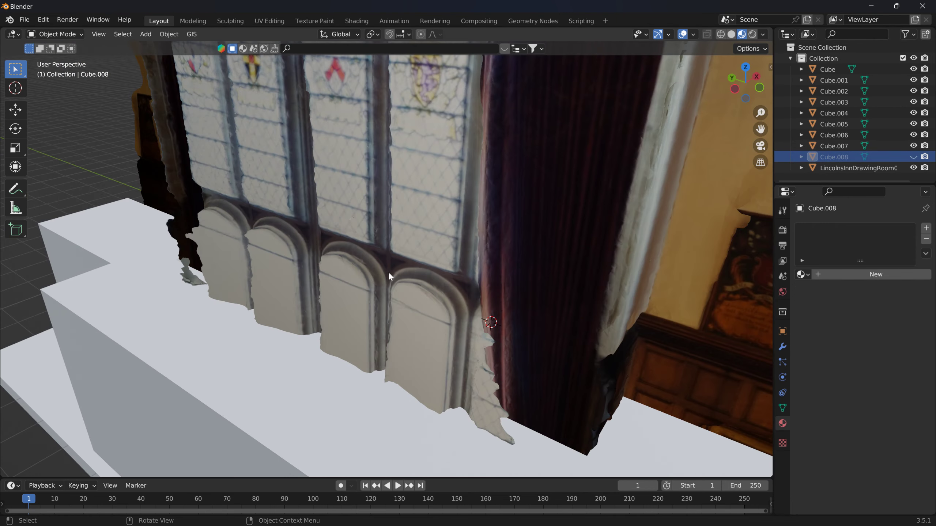
pyautogui.scroll(-3, 397, 253)
pyautogui.moveTo(374, 245)
pyautogui.mouseDown(button='middle')
pyautogui.moveTo(605, 228)
pyautogui.moveTo(562, 247)
pyautogui.moveTo(551, 231)
pyautogui.moveTo(522, 269)
pyautogui.moveTo(519, 277)
pyautogui.moveTo(573, 276)
pyautogui.moveTo(553, 301)
pyautogui.mouseUp(button='middle')
pyautogui.scroll(-3, 522, 269)
# - Undo to bring Cube.008 back, then orbit past the panelled wall to the white blocking boxes
pyautogui.click(551, 300)
pyautogui.hotkey('ctrl', 'z')
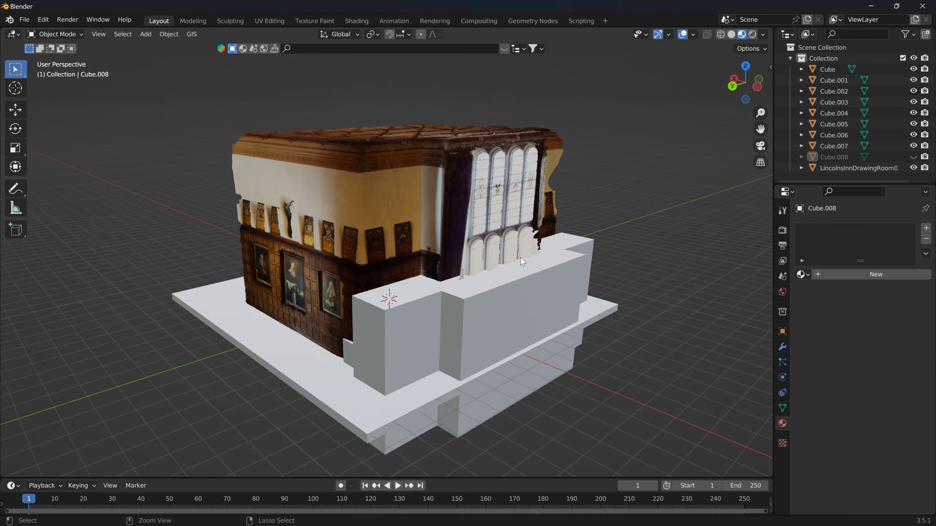
pyautogui.moveTo(525, 247)
pyautogui.mouseDown(button='middle')
pyautogui.moveTo(375, 226)
pyautogui.moveTo(556, 233)
pyautogui.moveTo(306, 292)
pyautogui.mouseUp(button='middle')
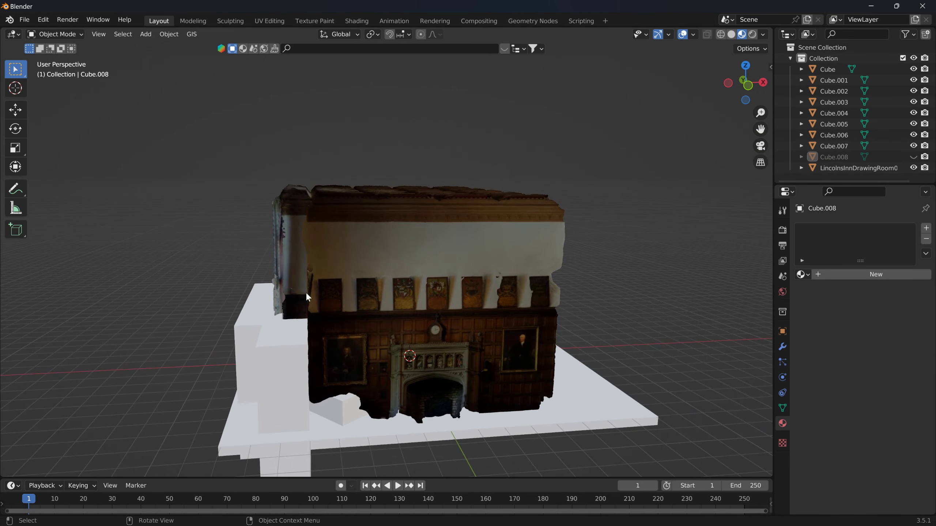
pyautogui.scroll(6, 501, 335)
pyautogui.scroll(3, 507, 369)
pyautogui.scroll(-5, 455, 339)
pyautogui.moveTo(530, 349)
pyautogui.mouseDown(button='middle')
pyautogui.moveTo(64, 336)
pyautogui.moveTo(544, 221)
pyautogui.moveTo(443, 255)
pyautogui.moveTo(345, 256)
pyautogui.moveTo(492, 189)
pyautogui.moveTo(462, 202)
pyautogui.moveTo(474, 239)
pyautogui.mouseUp(button='middle')
pyautogui.scroll(-2, 462, 203)
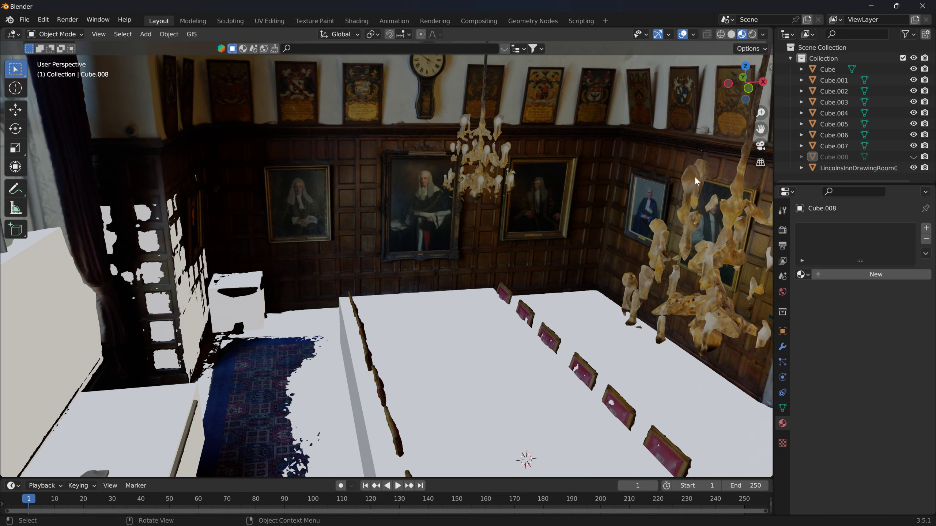
pyautogui.moveTo(387, 227); pyautogui.dragTo(496, 220, button='middle')
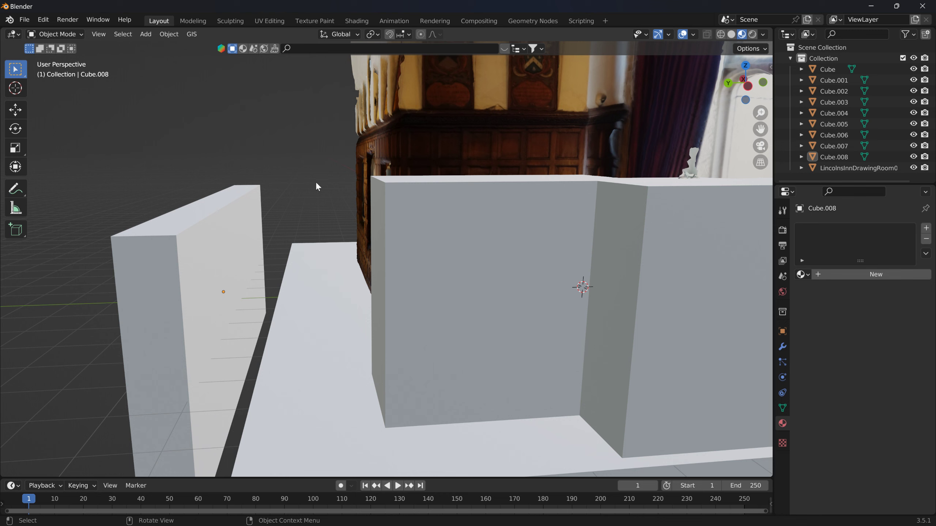
# - Raise Cube.008 along Z, then slide it along Y toward the room wall
pyautogui.click(257, 250)
pyautogui.press('g')
pyautogui.press('z')
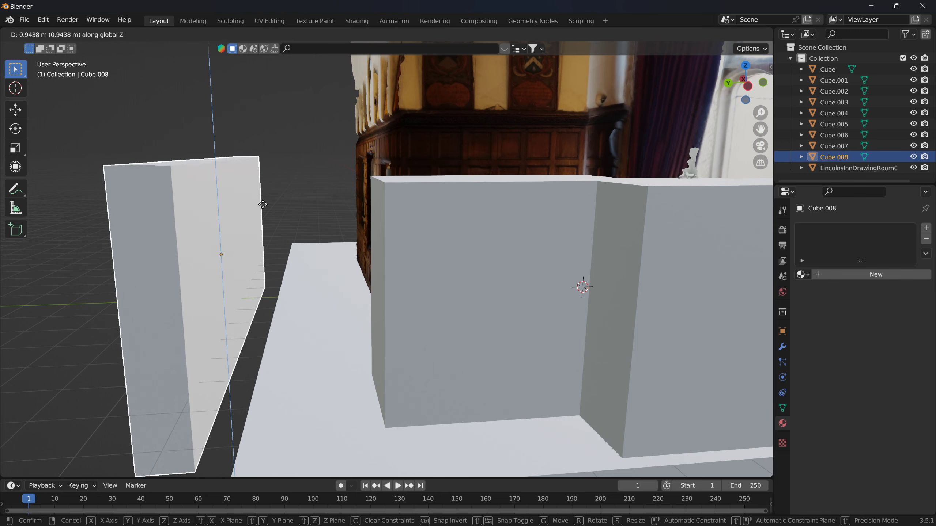
pyautogui.click(268, 176)
pyautogui.press('g')
pyautogui.press('y')
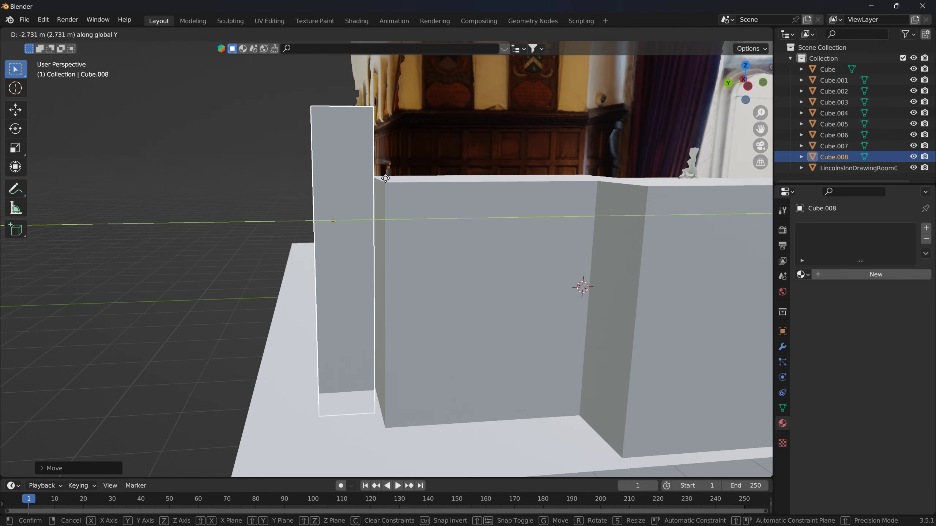
pyautogui.click(396, 179)
# - Orbit and zoom inside the room walls to check where Cube.008 sits
pyautogui.moveTo(398, 180)
pyautogui.mouseDown(button='middle')
pyautogui.moveTo(346, 200)
pyautogui.moveTo(438, 201)
pyautogui.mouseUp(button='middle')
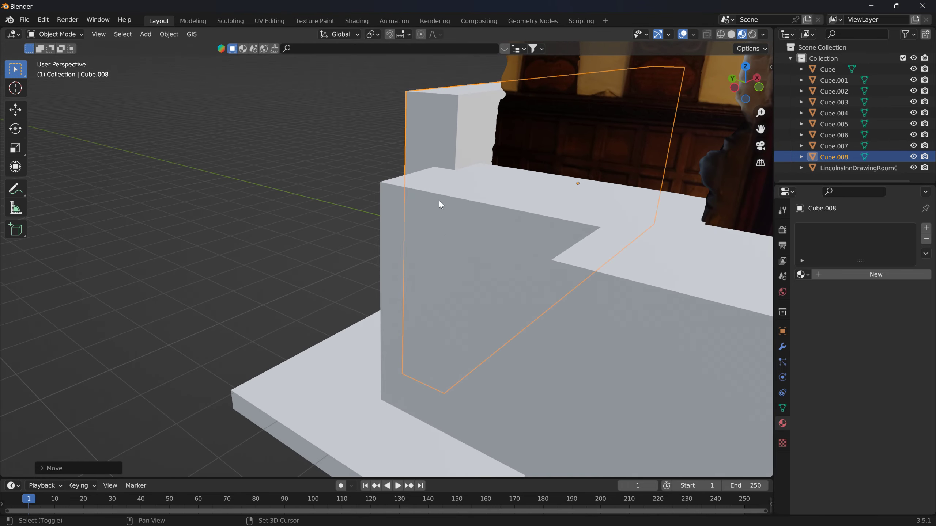
pyautogui.scroll(5, 368, 244)
pyautogui.moveTo(298, 289); pyautogui.dragTo(359, 265, button='middle')
pyautogui.scroll(3, 492, 298)
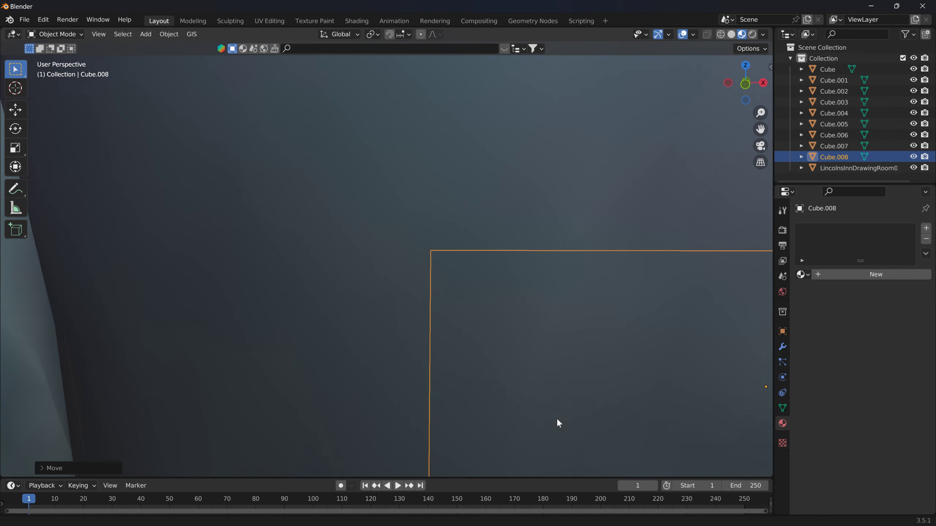
pyautogui.scroll(2, 624, 368)
pyautogui.moveTo(549, 422)
pyautogui.mouseDown(button='middle')
pyautogui.moveTo(646, 420)
pyautogui.moveTo(542, 381)
pyautogui.mouseUp(button='middle')
pyautogui.scroll(2, 424, 355)
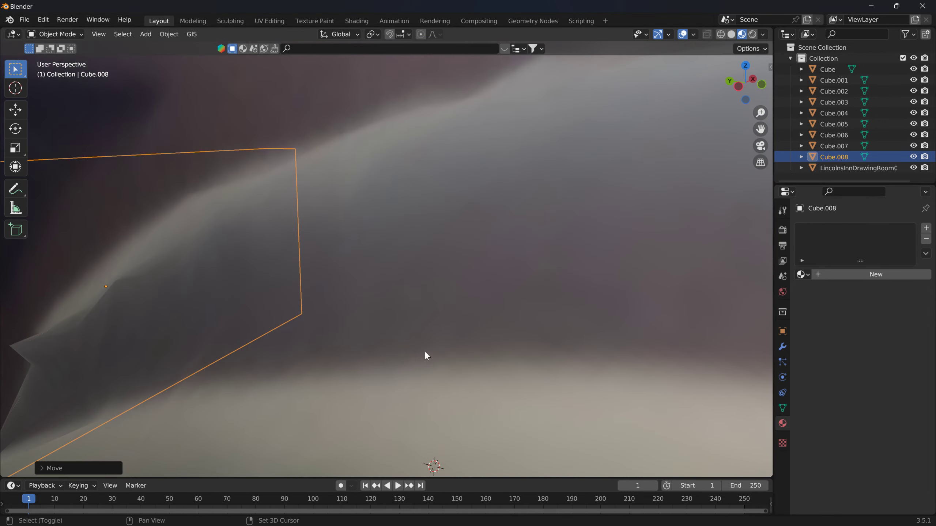
pyautogui.scroll(2, 346, 376)
pyautogui.scroll(2, 707, 385)
pyautogui.scroll(-2, 176, 388)
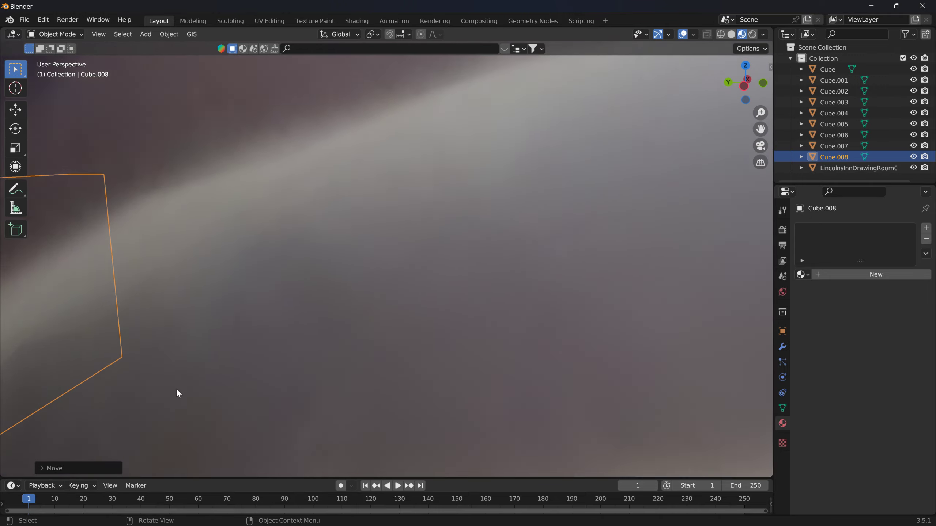
pyautogui.scroll(-2, 146, 387)
pyautogui.scroll(-2, 146, 387)
pyautogui.scroll(-2, 145, 387)
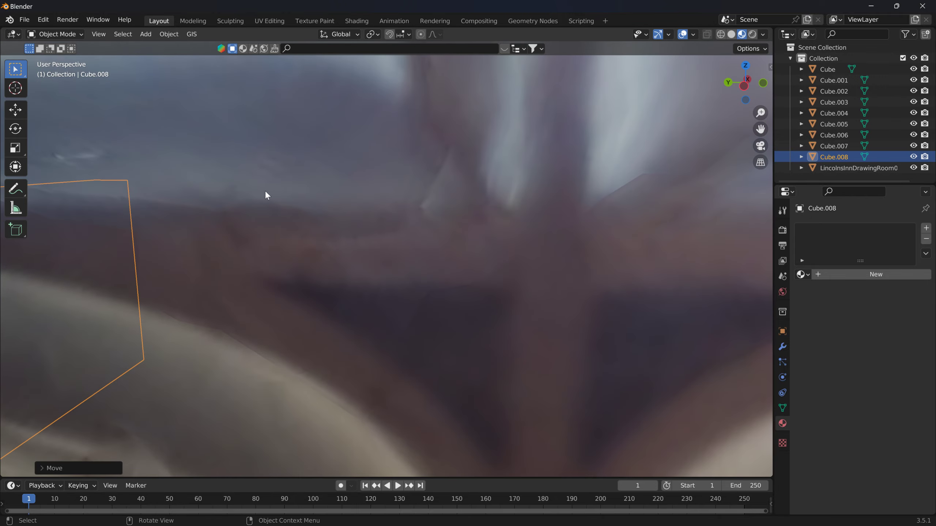
pyautogui.scroll(-3, 167, 188)
# - Frame Cube.008 against the portrait wall and table to inspect it, then duplicate it
pyautogui.moveTo(413, 226); pyautogui.dragTo(726, 167, button='middle')
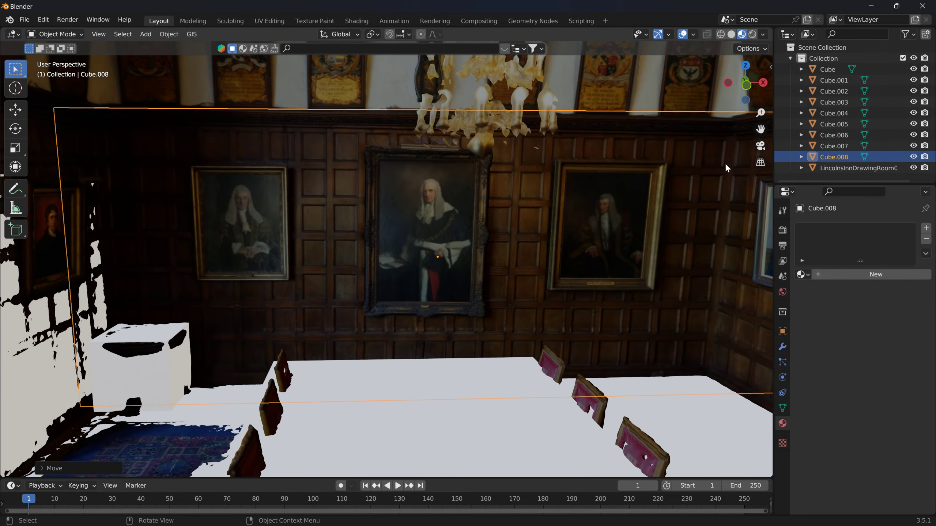
pyautogui.press('KP_Decimal')
pyautogui.moveTo(618, 220)
pyautogui.mouseDown(button='middle')
pyautogui.moveTo(582, 239)
pyautogui.moveTo(660, 248)
pyautogui.moveTo(352, 260)
pyautogui.mouseUp(button='middle')
pyautogui.scroll(-3, 346, 259)
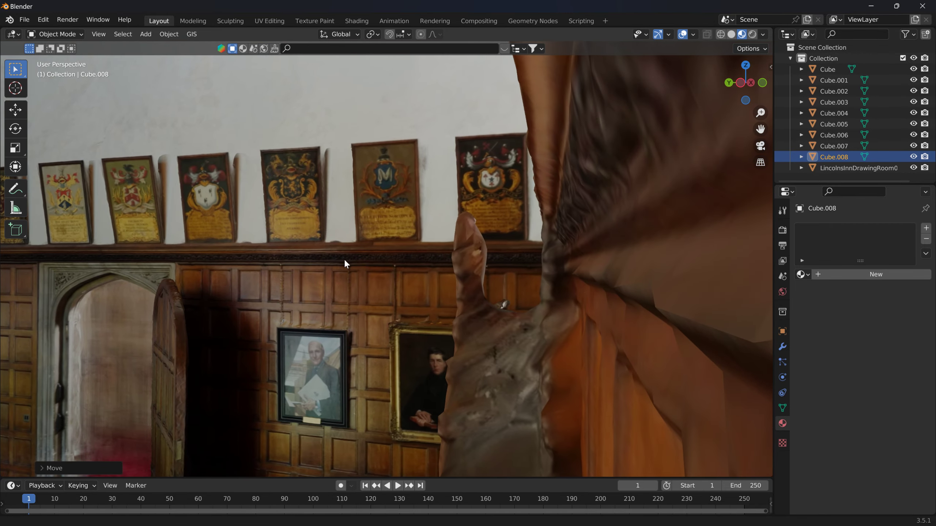
pyautogui.scroll(5, 157, 304)
pyautogui.scroll(-6, 136, 305)
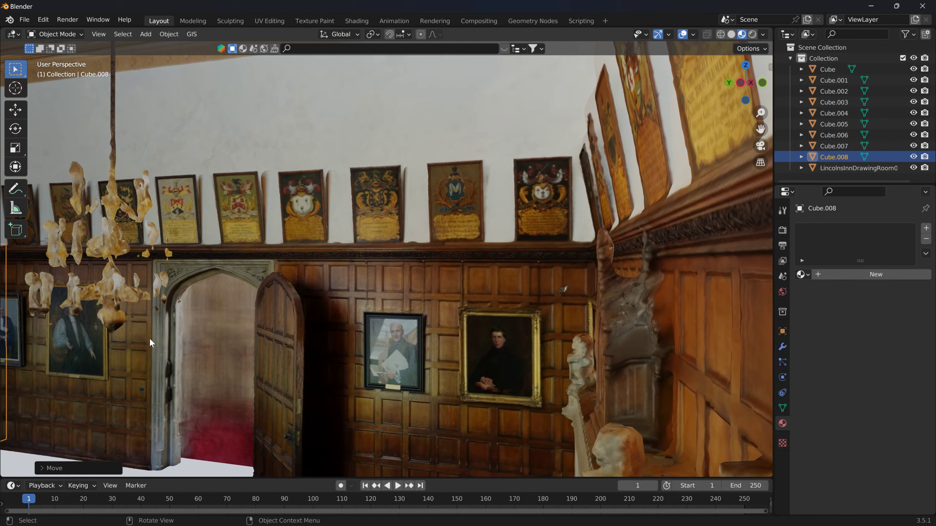
pyautogui.press('KP_Decimal')
pyautogui.scroll(-5, 453, 300)
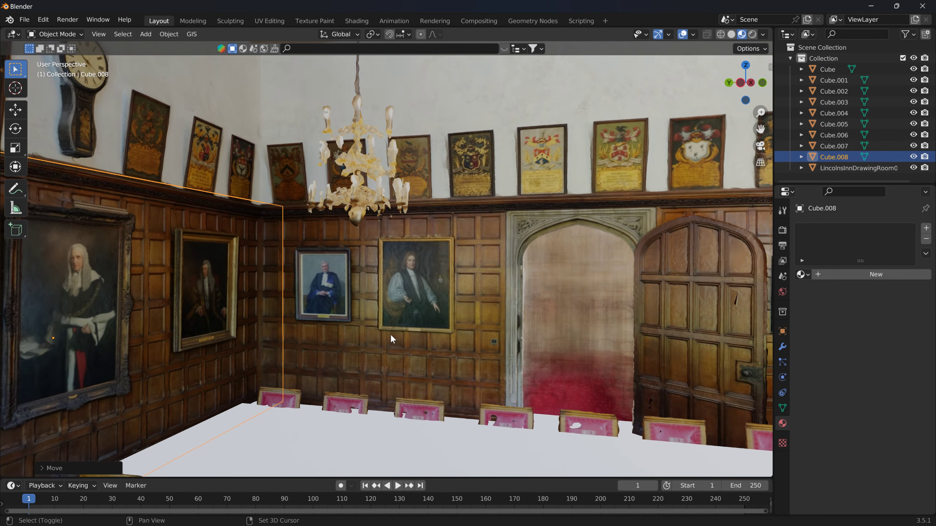
pyautogui.hotkey('shift', 'd')
# - Turn the duplicated wall block -90° about Z
pyautogui.write('rz-20')
pyautogui.press('BackSpace')
pyautogui.press('BackSpace')
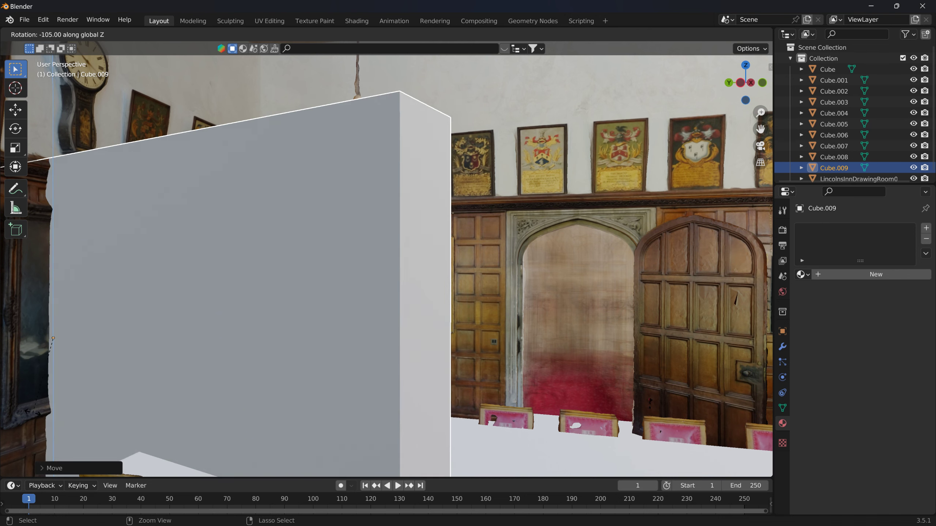
pyautogui.write('85')
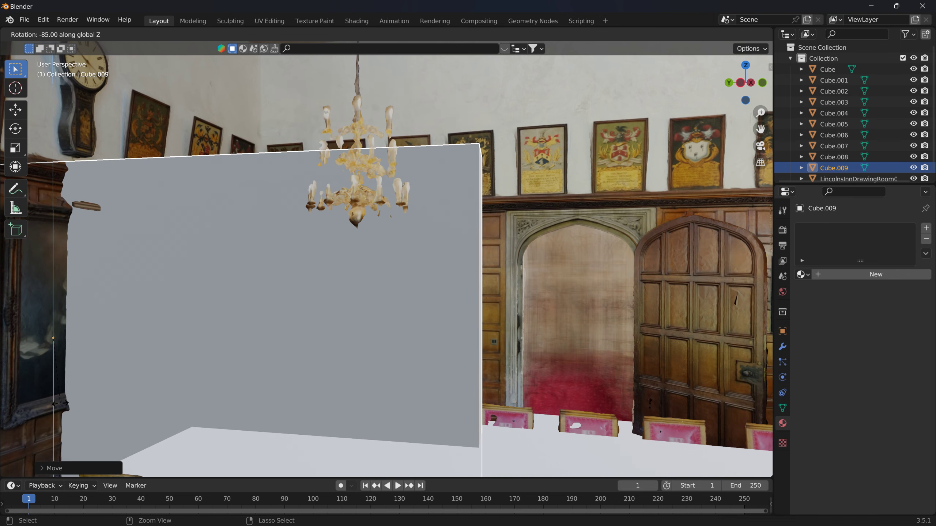
pyautogui.press('BackSpace')
pyautogui.press('BackSpace')
pyautogui.write('90')
pyautogui.press('Return')
# - Slide Cube.009 about 6.2 m along Y to the door wall, cancelling an extra copy
pyautogui.hotkey('shift', 'd')
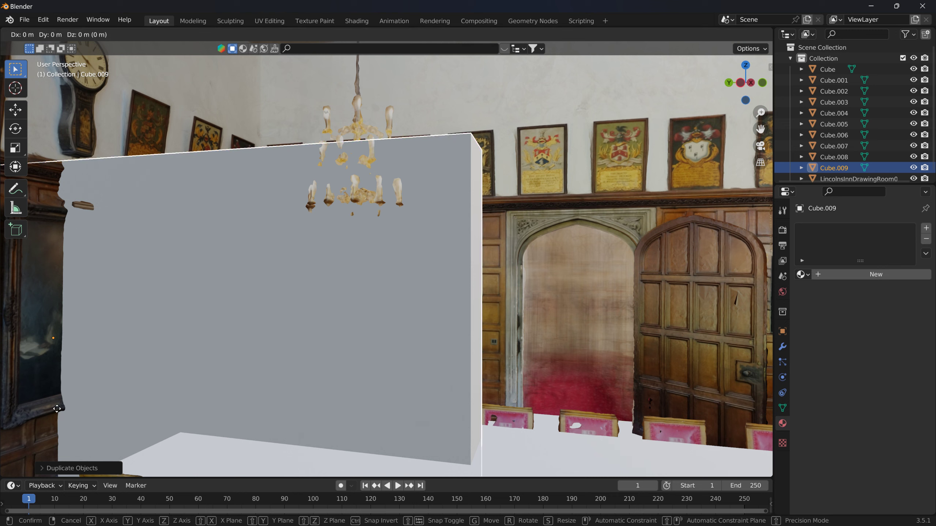
pyautogui.press('x')
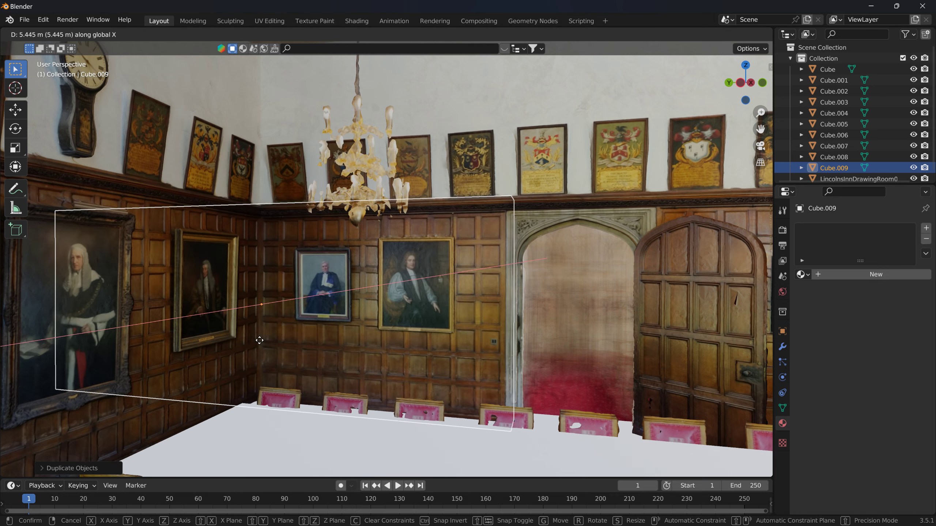
pyautogui.press('Escape')
pyautogui.press('g')
pyautogui.press('y')
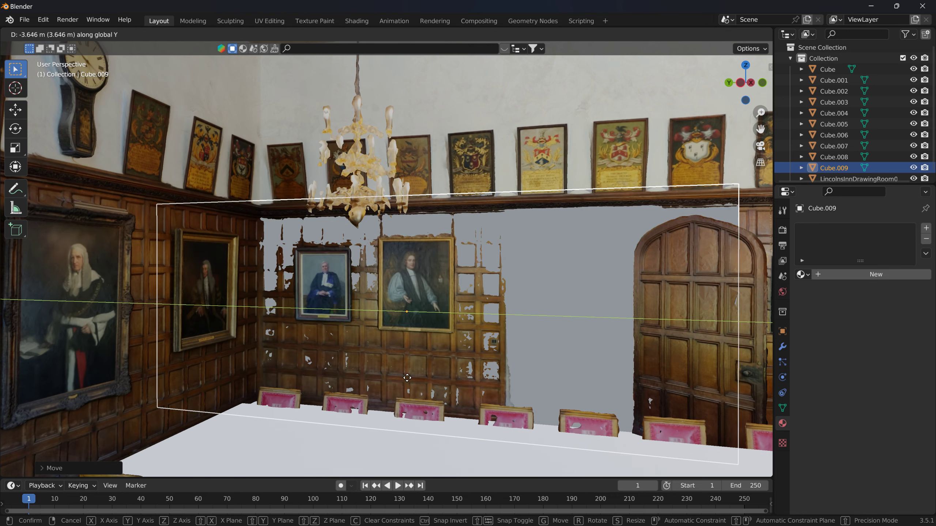
pyautogui.click(534, 402)
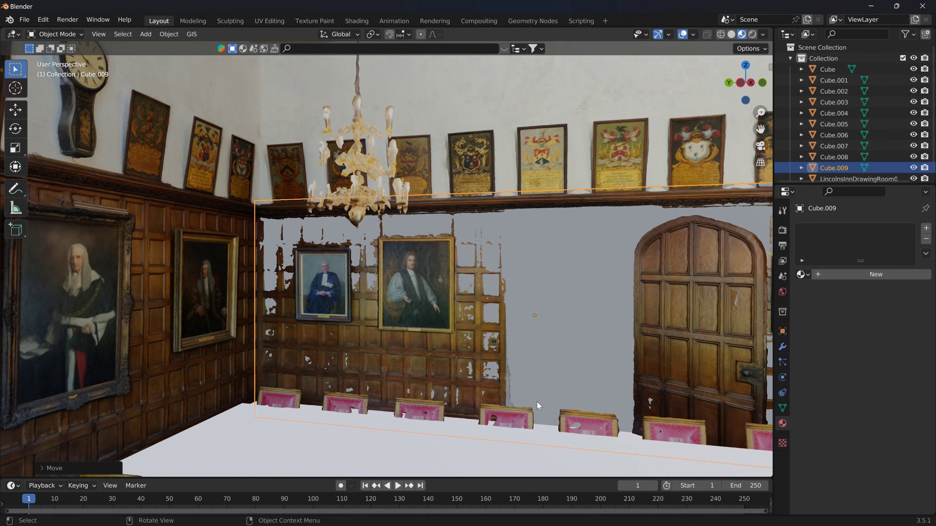
# - Stretch Cube.009 1.2071× along Y to cover the door wall
pyautogui.moveTo(536, 402); pyautogui.dragTo(446, 387, button='middle')
pyautogui.scroll(2, 446, 387)
pyautogui.scroll(2, 466, 384)
pyautogui.scroll(2, 549, 385)
pyautogui.scroll(1, 554, 386)
pyautogui.press('s')
pyautogui.press('y')
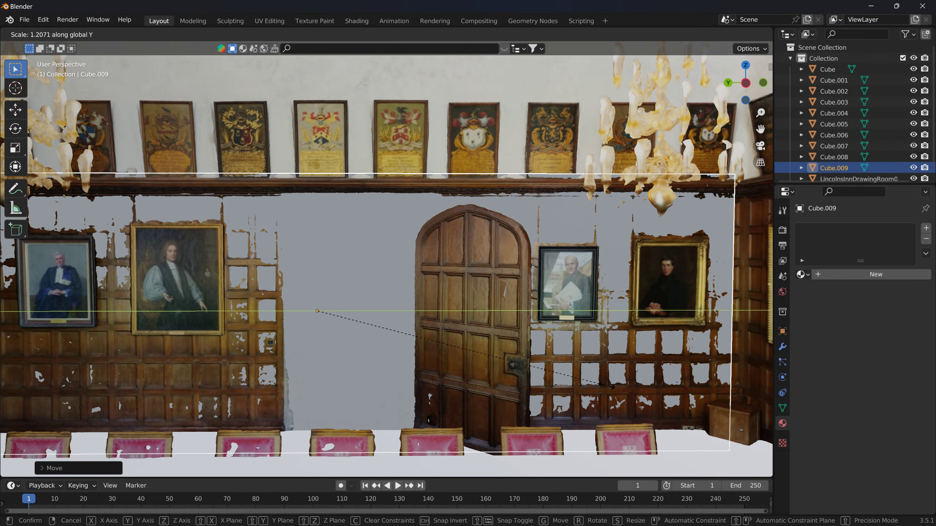
pyautogui.click(613, 384)
pyautogui.moveTo(614, 385)
pyautogui.mouseDown(button='middle')
pyautogui.moveTo(446, 364)
pyautogui.moveTo(562, 368)
pyautogui.moveTo(545, 357)
pyautogui.moveTo(481, 351)
pyautogui.mouseUp(button='middle')
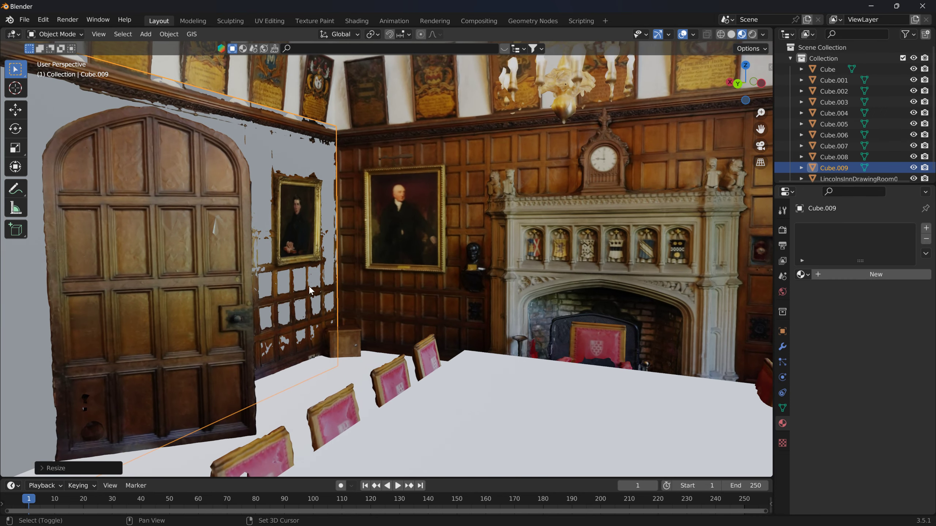
# - Try duplicating and rotating copies of Cube.009, then undo the extra duplicate Cube.010
pyautogui.hotkey('shift', 'd')
pyautogui.press('r')
pyautogui.press('z')
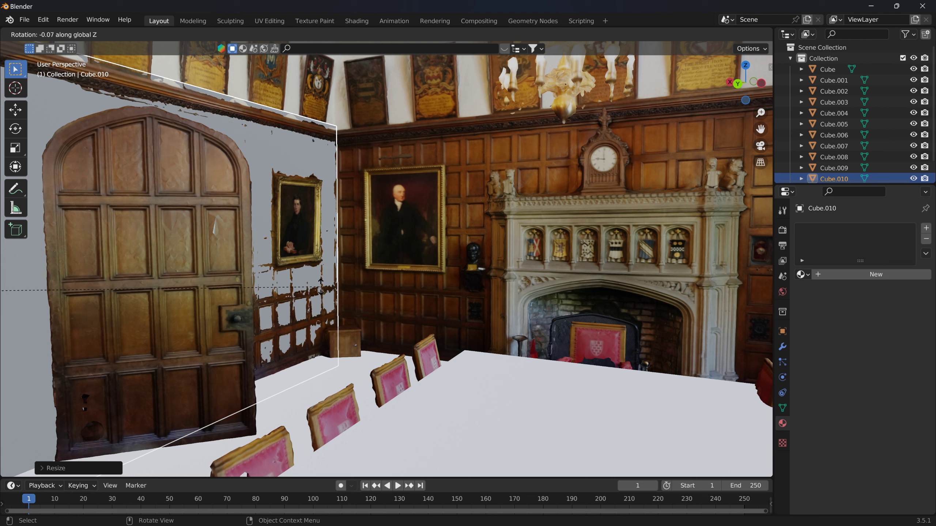
pyautogui.click(198, 465)
pyautogui.hotkey('shift', 'd')
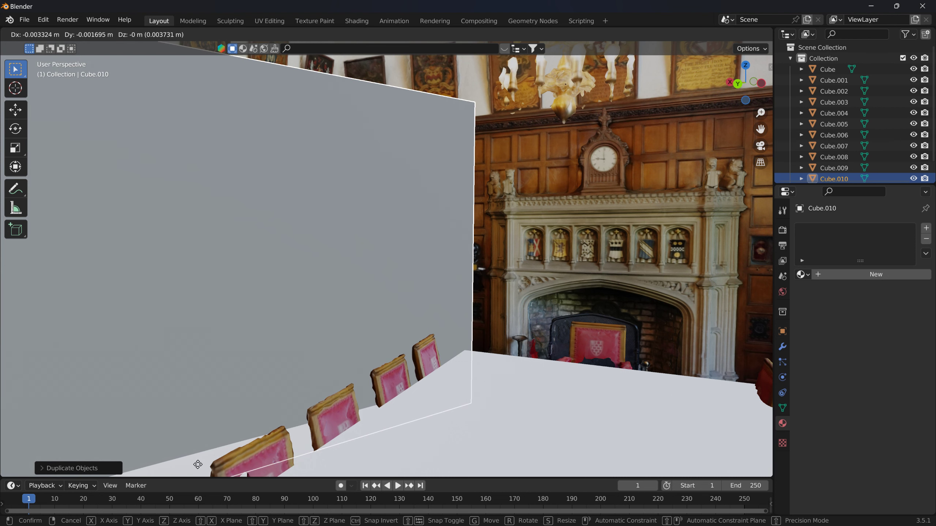
pyautogui.click(198, 465)
pyautogui.press('r')
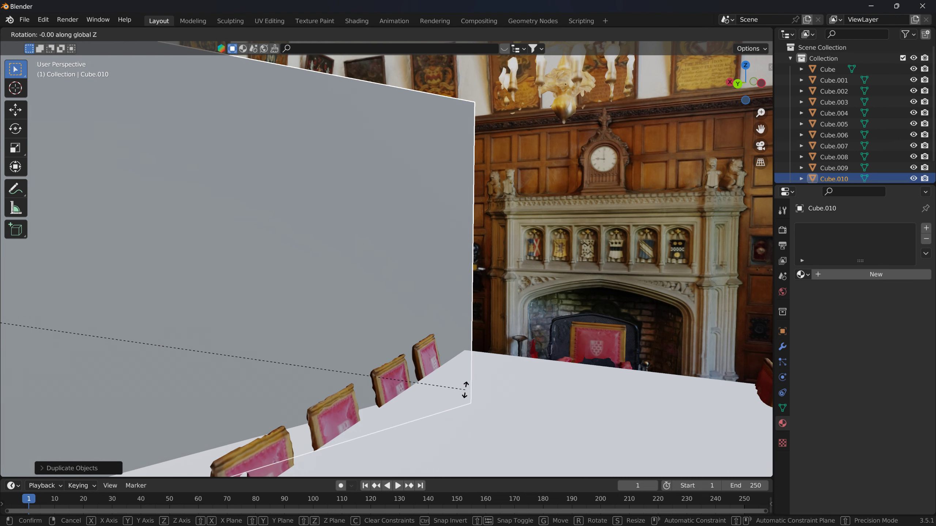
pyautogui.rightClick(488, 422)
pyautogui.hotkey('ctrl', 'z')
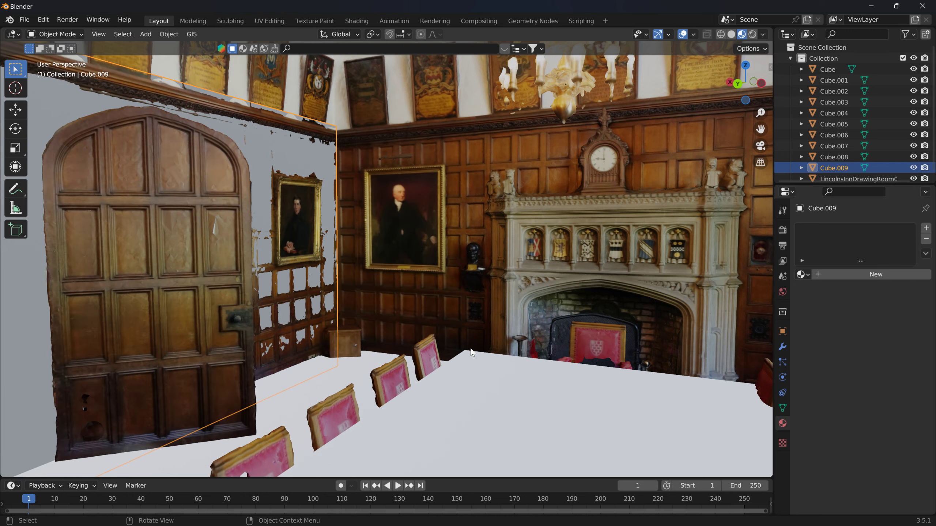
# - Move Cube.009 along Y toward the fireplace and turn it 90° about Z to face it
pyautogui.press('y')
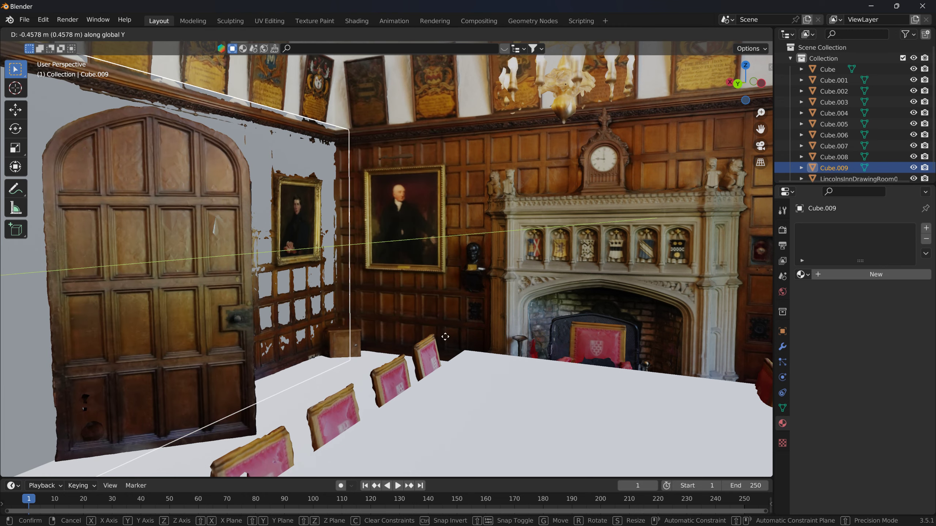
pyautogui.click(234, 218)
pyautogui.press('r')
pyautogui.press('z')
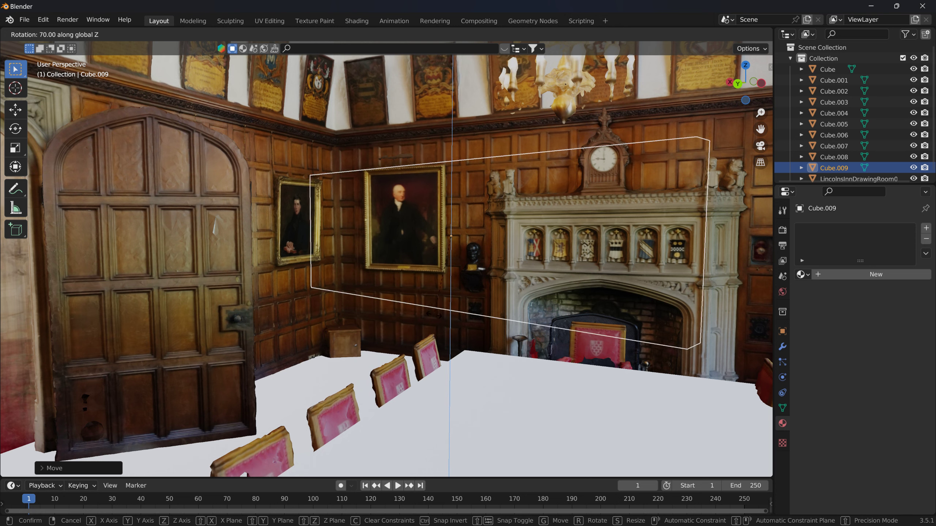
pyautogui.click(452, 294)
pyautogui.press('g')
pyautogui.press('y')
pyautogui.click(363, 381)
# - Shift Cube.009 along X and narrow it to 0.665× along X, flush with the fireplace wall
pyautogui.press('g')
pyautogui.press('x')
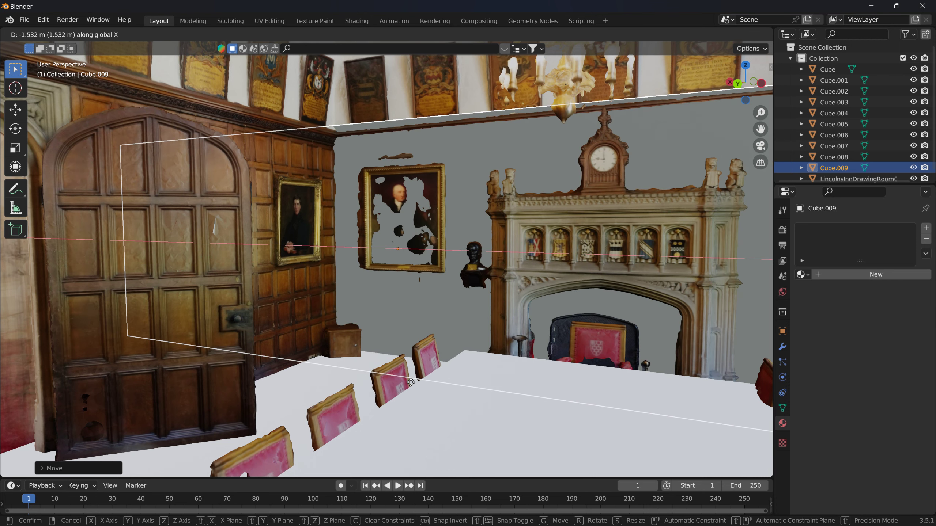
pyautogui.click(648, 415)
pyautogui.press('s')
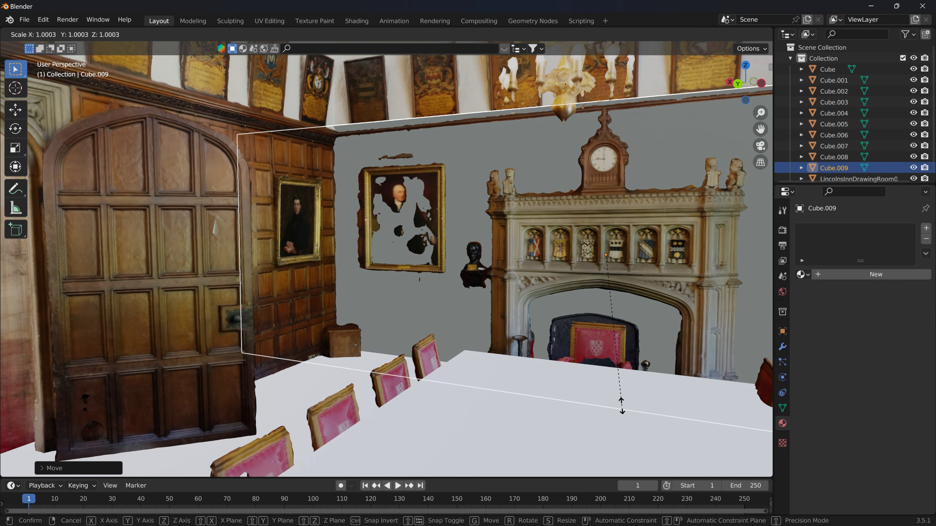
pyautogui.press('x')
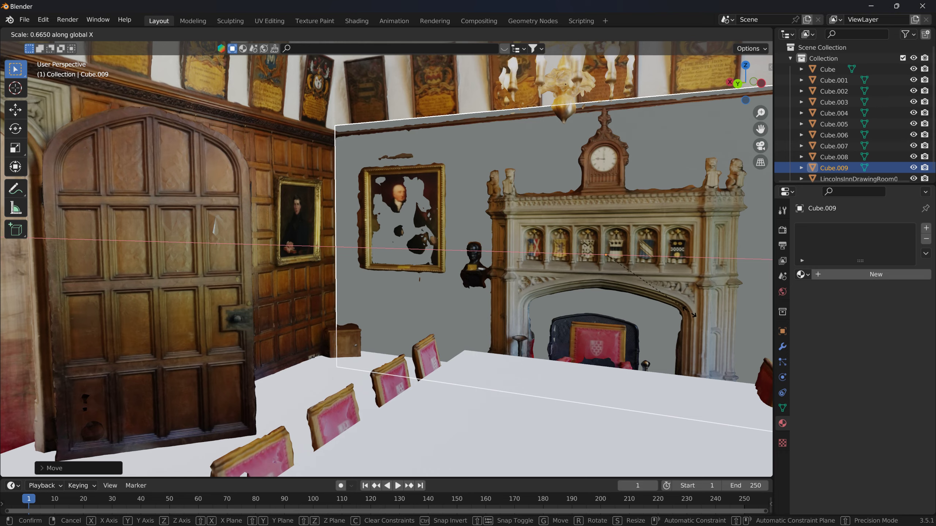
pyautogui.click(688, 312)
pyautogui.moveTo(689, 312); pyautogui.dragTo(496, 305, button='middle')
pyautogui.scroll(2, 535, 307)
pyautogui.scroll(1, 605, 313)
pyautogui.moveTo(605, 313)
pyautogui.mouseDown(button='middle')
pyautogui.moveTo(459, 299)
pyautogui.moveTo(459, 310)
pyautogui.moveTo(526, 325)
pyautogui.mouseUp(button='middle')
pyautogui.click(544, 330)
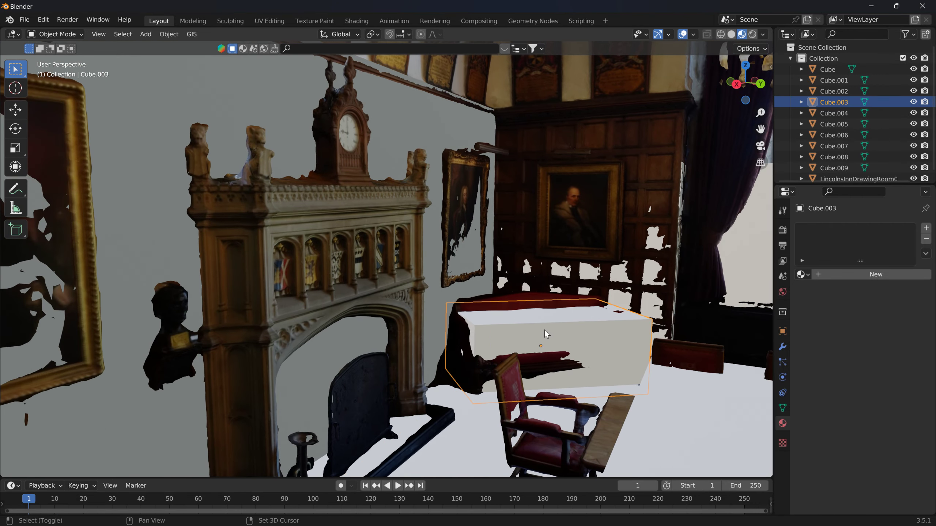
# - Duplicate the table block as Cube.010, shift it along X and turn it about Z
pyautogui.hotkey('shift', 'd')
pyautogui.press('y')
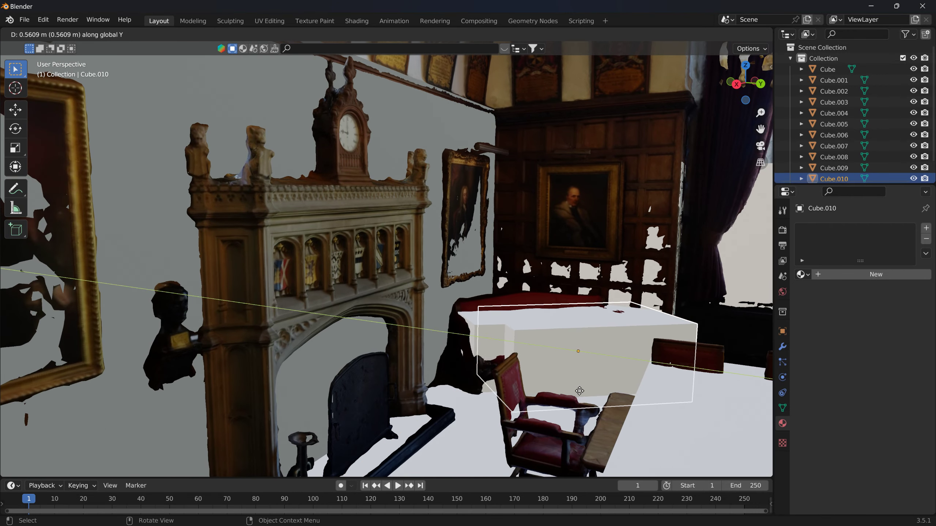
pyautogui.click(638, 415)
pyautogui.press('g')
pyautogui.press('x')
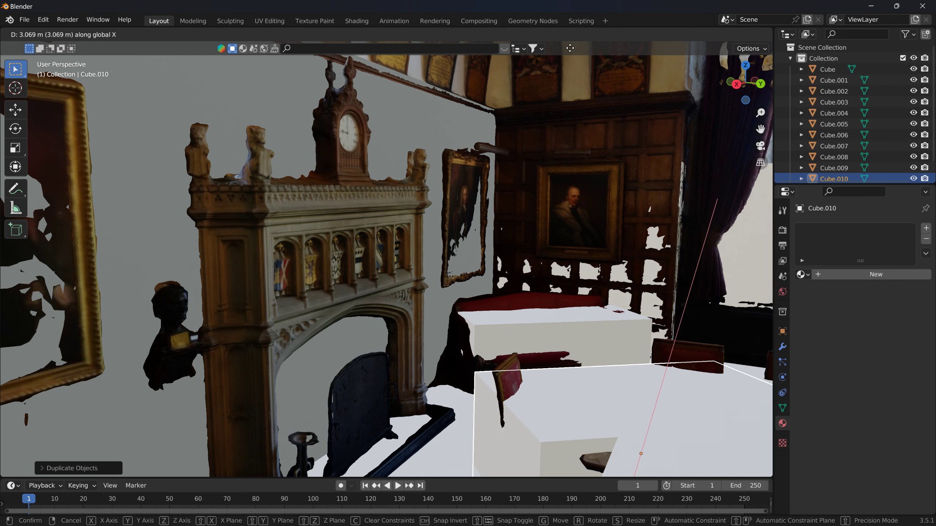
pyautogui.click(594, 31)
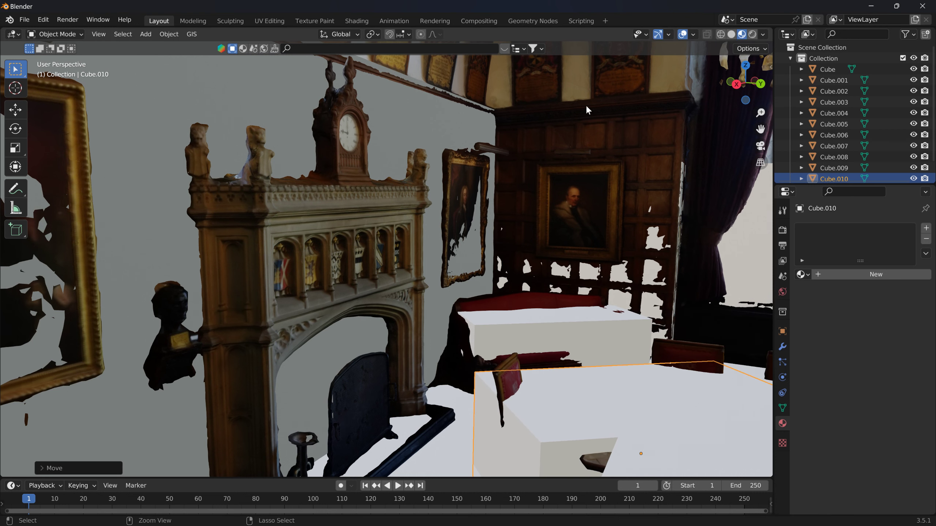
pyautogui.press('r')
pyautogui.press('z')
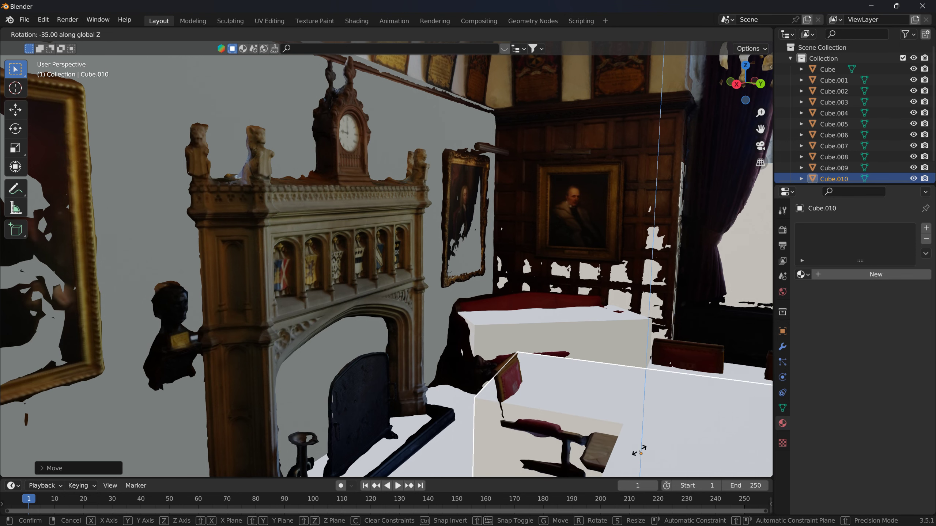
pyautogui.click(649, 448)
# - Move Cube.010 along Y and stretch it along Y over the table end
pyautogui.press('s')
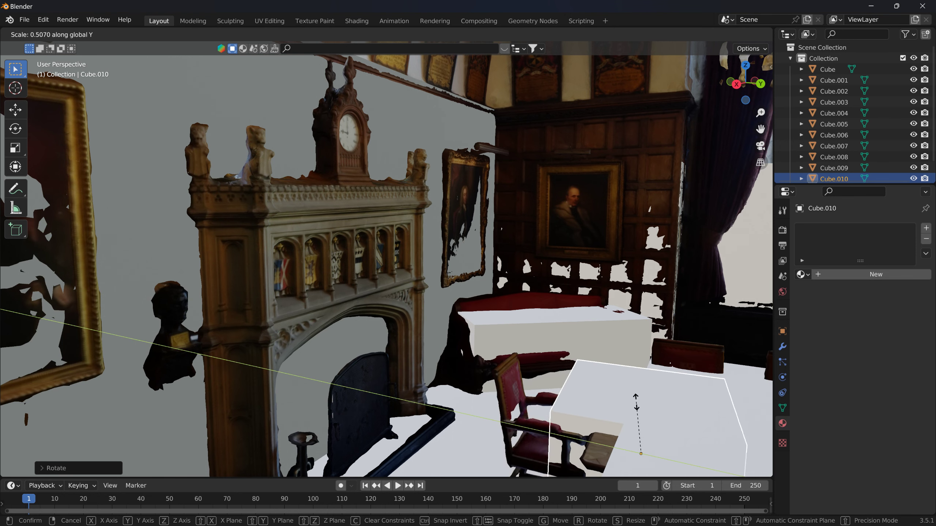
pyautogui.press('g')
pyautogui.press('y')
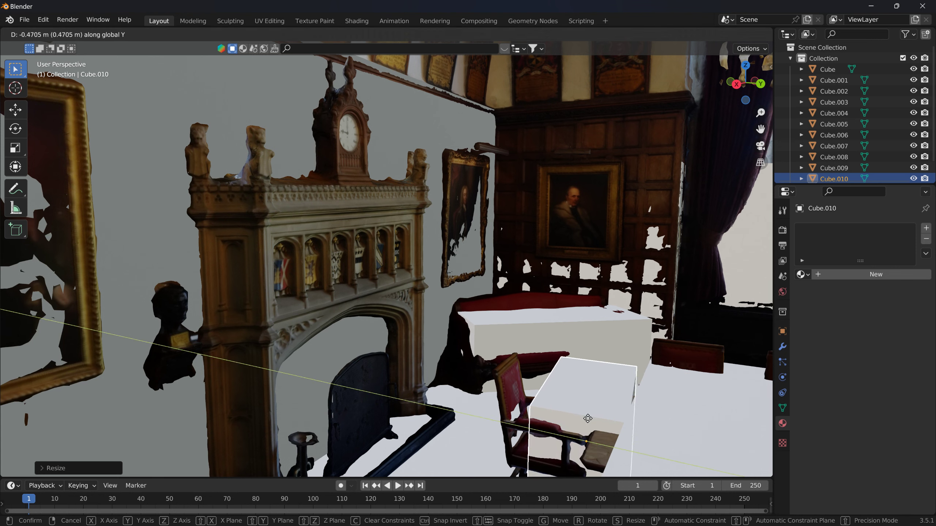
pyautogui.click(571, 419)
pyautogui.press('y')
pyautogui.click(584, 415)
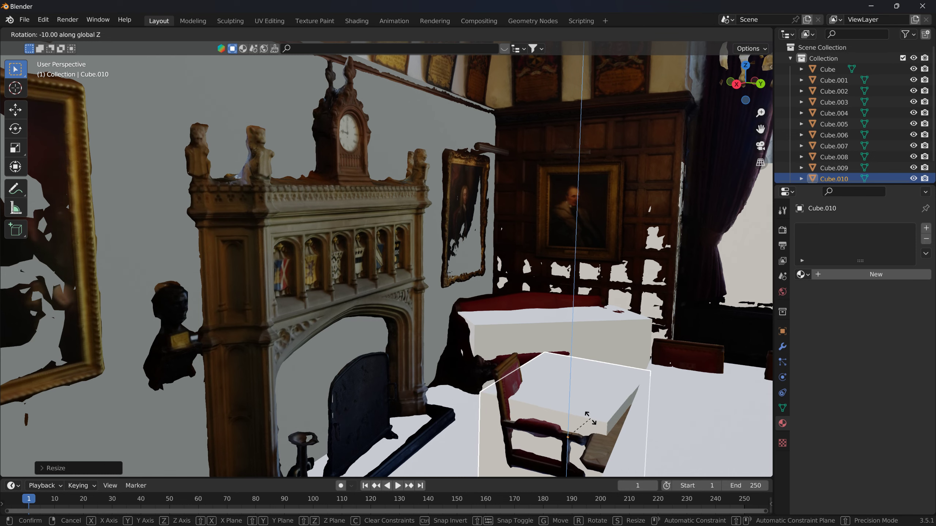
pyautogui.click(591, 411)
pyautogui.moveTo(640, 380); pyautogui.dragTo(540, 385, button='middle')
# - Narrow Cube.010 to about 0.50× along X and slide it along X onto the table's fireplace end
pyautogui.press('s')
pyautogui.press('x')
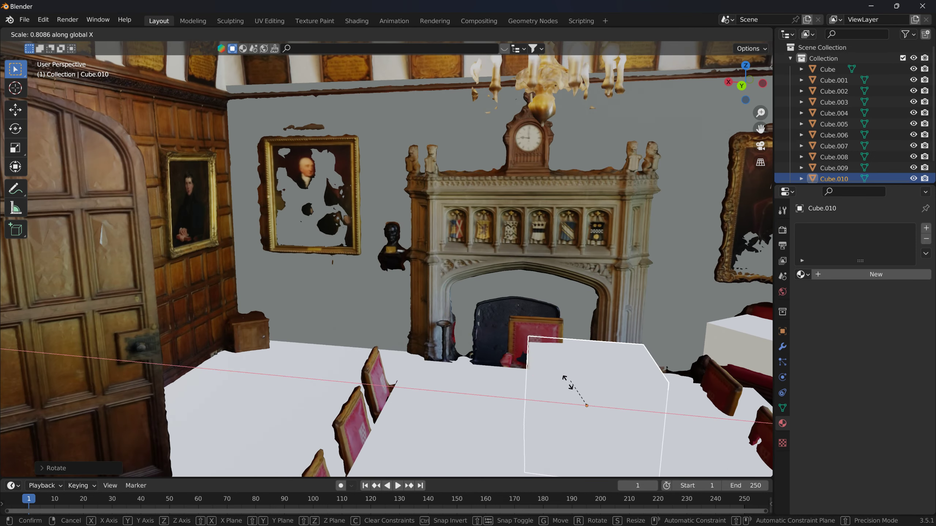
pyautogui.click(573, 394)
pyautogui.press('g')
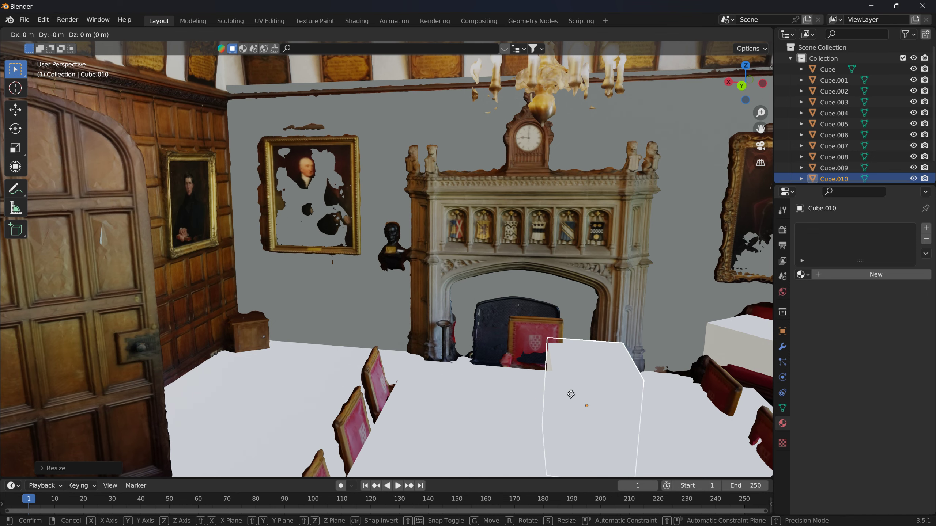
pyautogui.press('x')
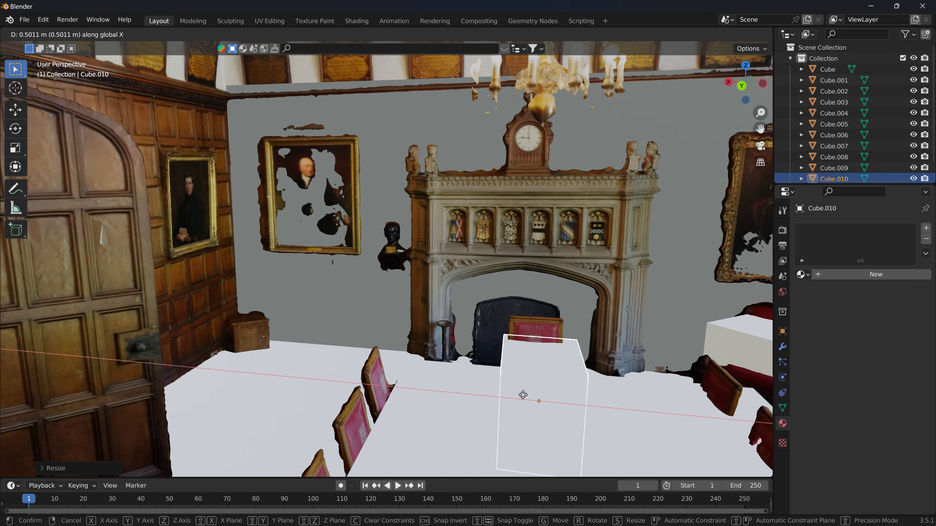
pyautogui.click(522, 395)
pyautogui.moveTo(523, 395)
pyautogui.mouseDown(button='middle')
pyautogui.moveTo(599, 396)
pyautogui.moveTo(547, 410)
pyautogui.mouseUp(button='middle')
pyautogui.click(429, 398)
# - Hide LincolnsInnDrawingRoom02 with its Outliner eye icon and orbit to view the bare blockout boxes
pyautogui.moveTo(431, 398)
pyautogui.mouseDown(button='middle')
pyautogui.moveTo(538, 399)
pyautogui.moveTo(691, 271)
pyautogui.moveTo(536, 302)
pyautogui.moveTo(268, 317)
pyautogui.moveTo(270, 325)
pyautogui.moveTo(308, 308)
pyautogui.moveTo(261, 312)
pyautogui.moveTo(355, 307)
pyautogui.mouseUp(button='middle')
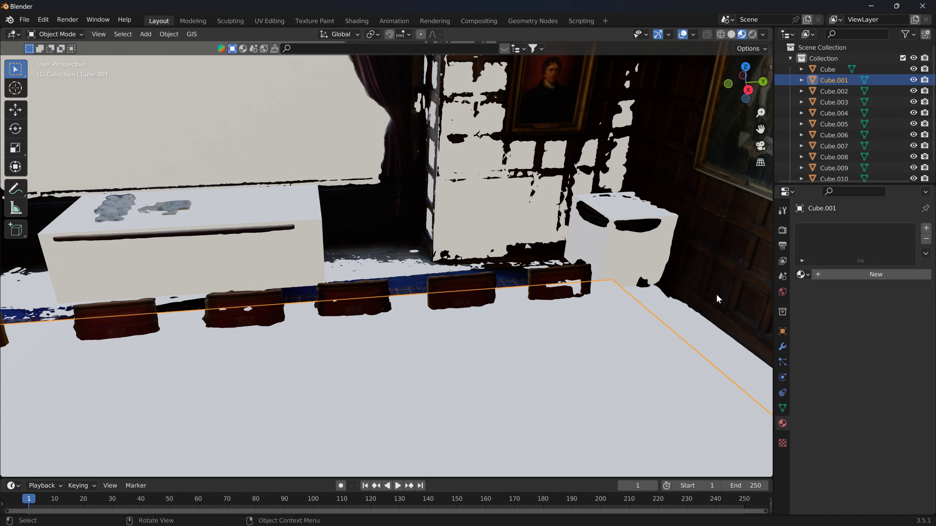
pyautogui.click(727, 292)
pyautogui.scroll(-2, 884, 147)
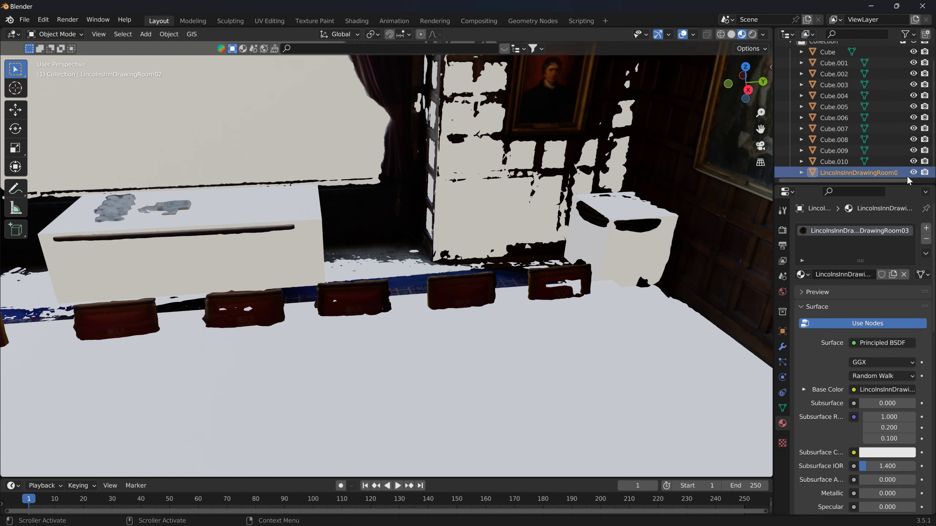
pyautogui.click(914, 172)
pyautogui.moveTo(539, 236)
pyautogui.mouseDown(button='middle')
pyautogui.moveTo(441, 221)
pyautogui.moveTo(430, 305)
pyautogui.moveTo(506, 299)
pyautogui.moveTo(540, 312)
pyautogui.moveTo(632, 292)
pyautogui.moveTo(506, 258)
pyautogui.mouseUp(button='middle')
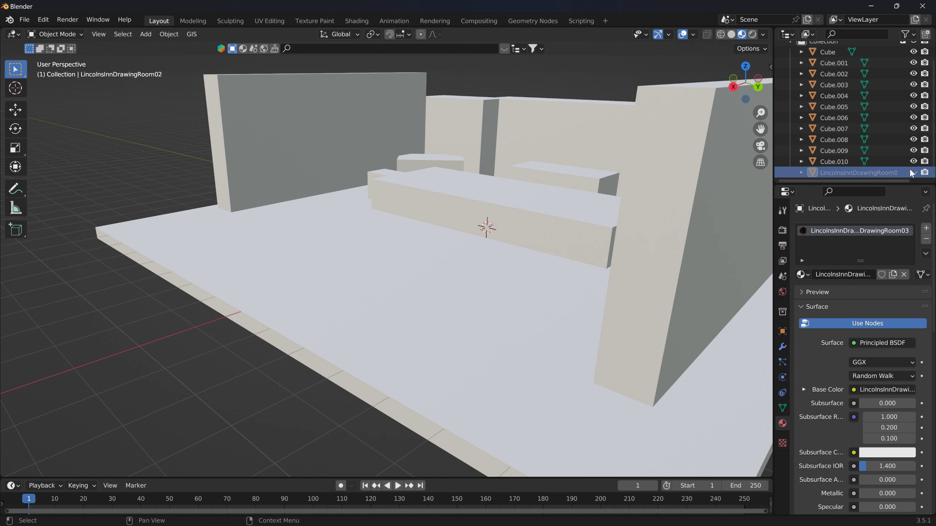
# - Show the scan, then duplicate wall Cube.009 as Cube.011, shifted along X and stretched along Y
pyautogui.click(365, 141)
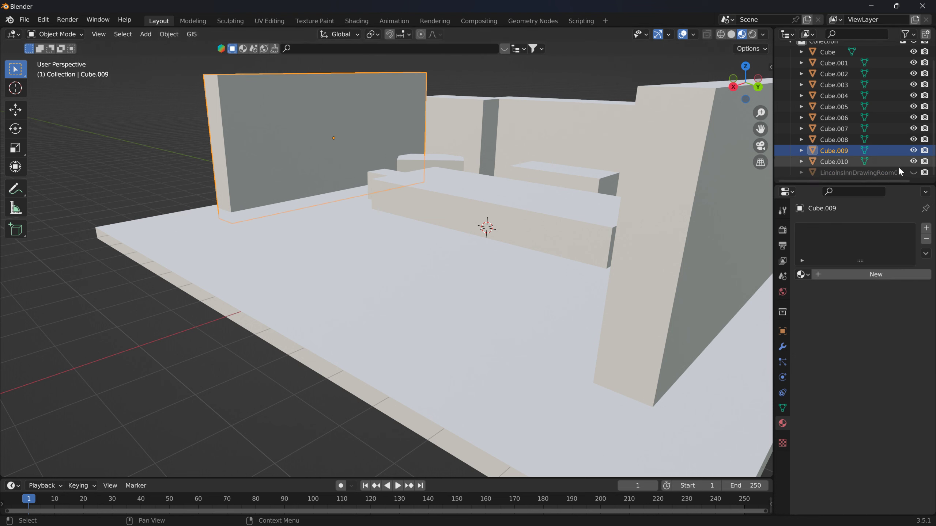
pyautogui.click(915, 172)
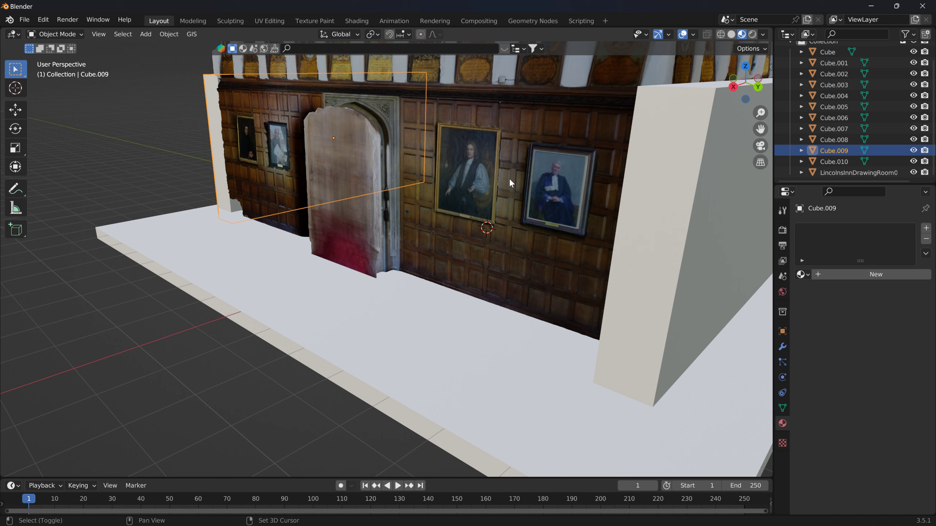
pyautogui.hotkey('shift', 'd')
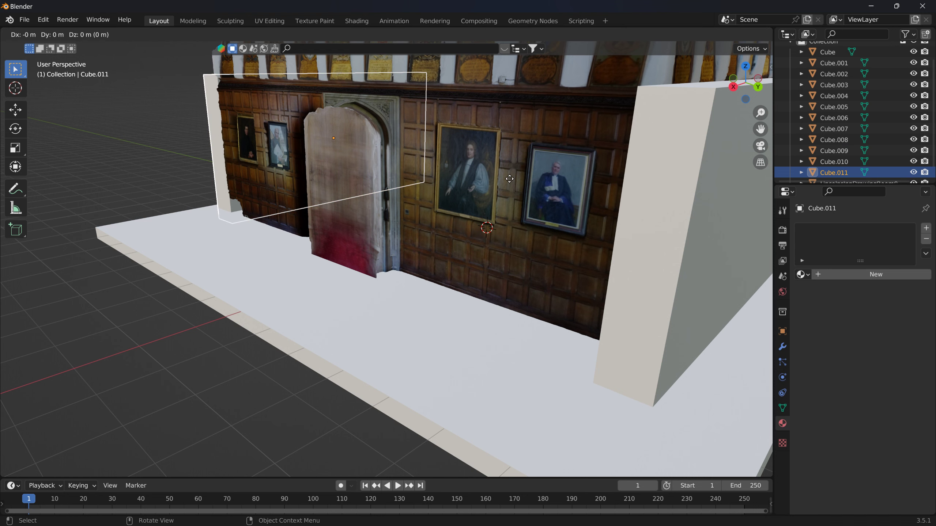
pyautogui.click(340, 100)
pyautogui.press('g')
pyautogui.press('y')
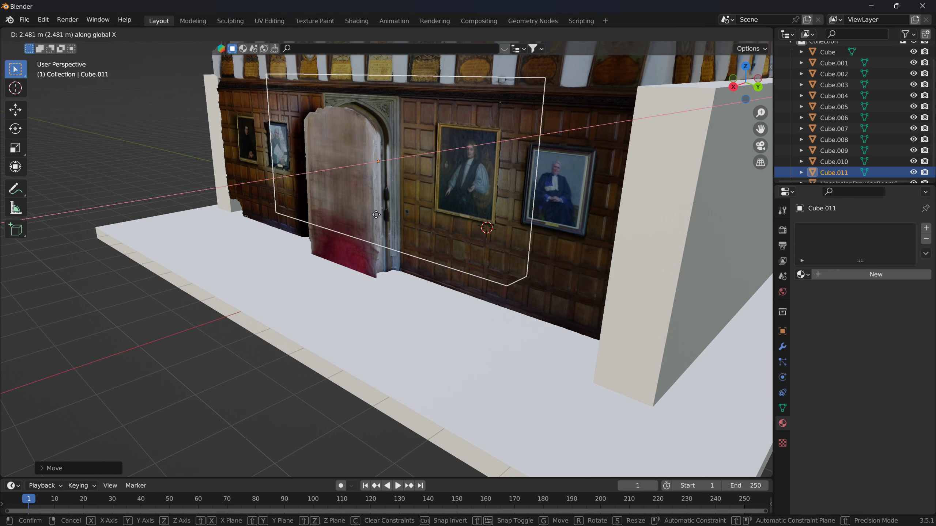
pyautogui.press('x')
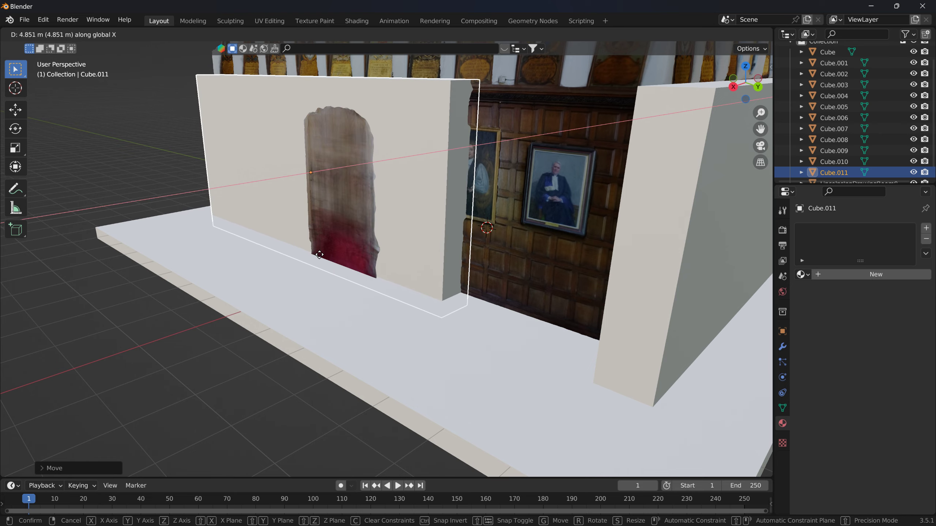
pyautogui.click(320, 259)
pyautogui.press('y')
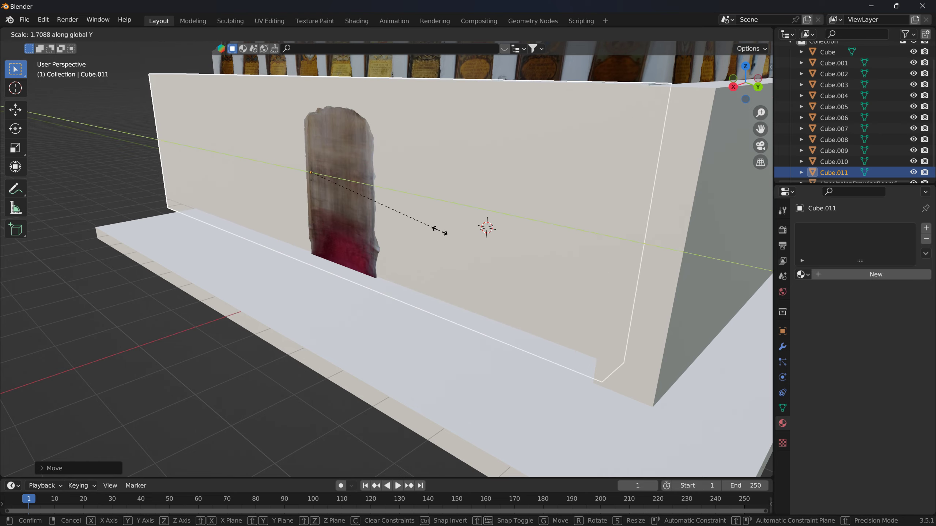
pyautogui.click(434, 232)
# - Move the pillar block Cube.008 along the Y axis
pyautogui.moveTo(474, 209); pyautogui.dragTo(262, 201, button='middle')
pyautogui.moveTo(357, 216)
pyautogui.mouseDown(button='middle')
pyautogui.moveTo(320, 209)
pyautogui.moveTo(465, 186)
pyautogui.moveTo(446, 198)
pyautogui.moveTo(489, 200)
pyautogui.moveTo(488, 211)
pyautogui.moveTo(500, 193)
pyautogui.moveTo(514, 194)
pyautogui.moveTo(467, 218)
pyautogui.moveTo(471, 209)
pyautogui.mouseUp(button='middle')
pyautogui.scroll(-1, 469, 207)
pyautogui.scroll(-1, 409, 221)
pyautogui.scroll(-1, 383, 223)
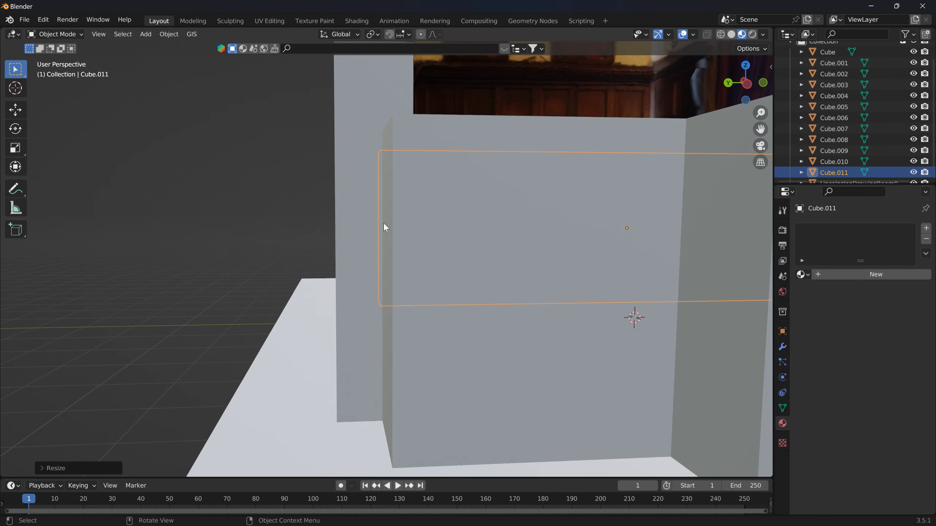
pyautogui.scroll(-1, 385, 227)
pyautogui.click(352, 233)
pyautogui.press('g')
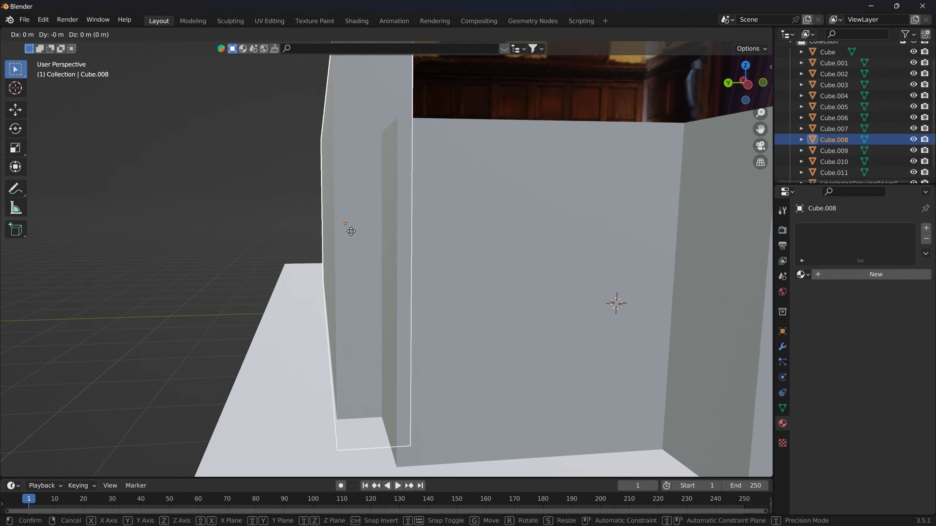
pyautogui.press('y')
pyautogui.click(365, 220)
# - Inspect the pillar close up and select the room scan LincolnsInnDrawingRoom02
pyautogui.moveTo(365, 221); pyautogui.dragTo(233, 208, button='middle')
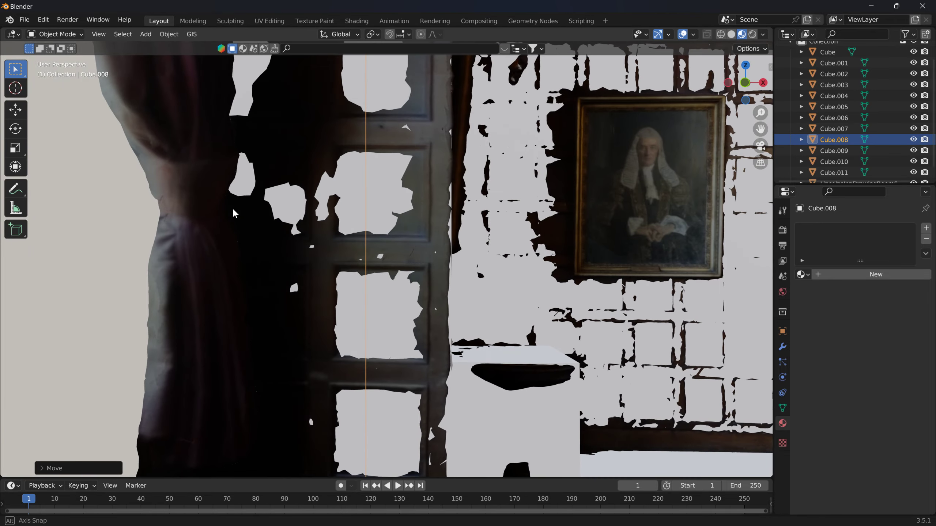
pyautogui.scroll(-5, 762, 184)
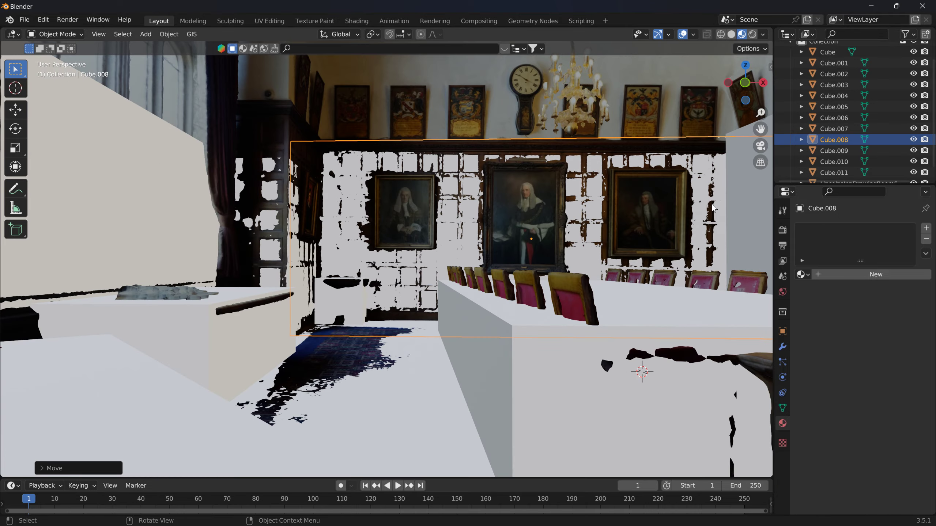
pyautogui.scroll(5, 696, 210)
pyautogui.scroll(3, 696, 209)
pyautogui.scroll(-5, 728, 202)
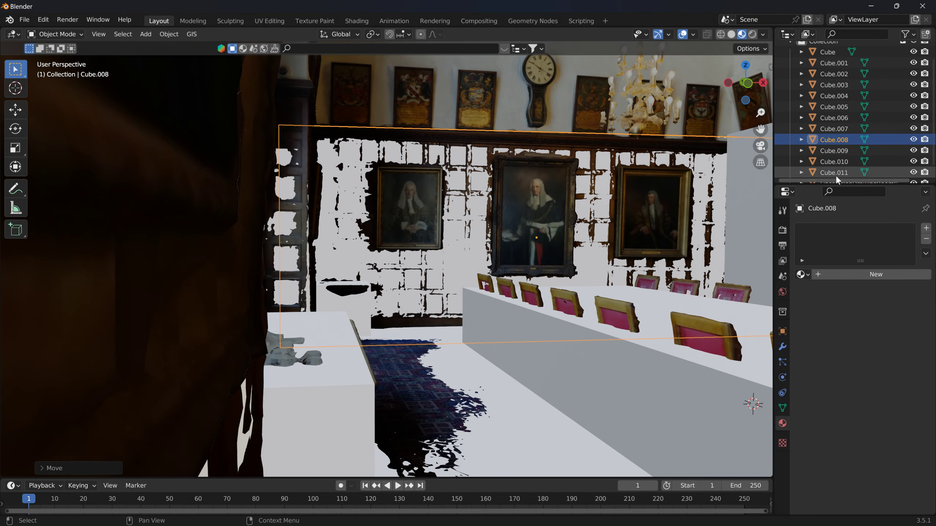
pyautogui.scroll(-1, 795, 177)
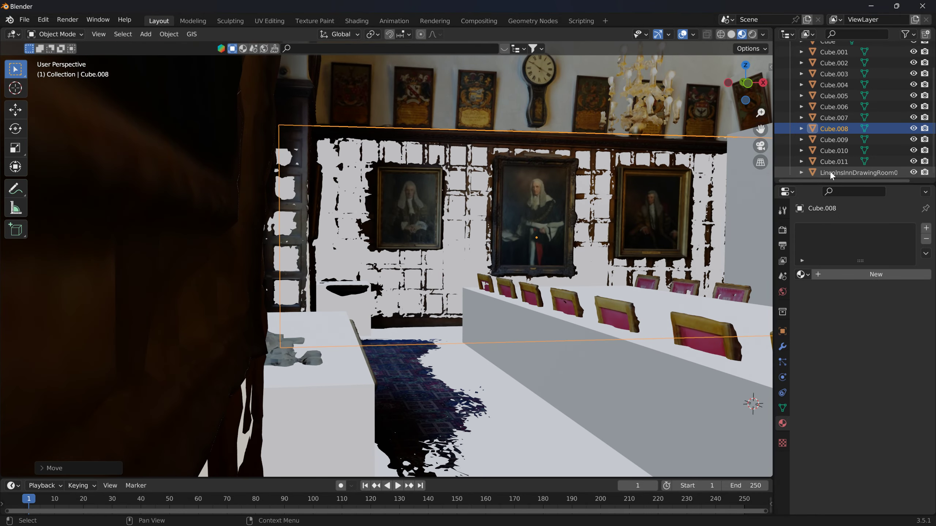
pyautogui.click(829, 172)
pyautogui.scroll(3, 822, 129)
pyautogui.scroll(-4, 585, 167)
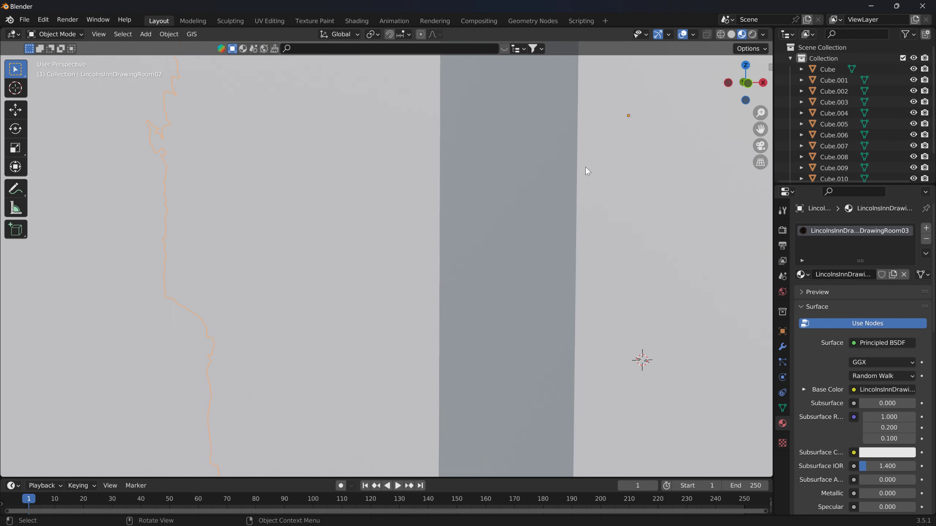
# - Box-select all the blockout cubes and the scan, and set their origins to the 3D cursor
pyautogui.scroll(-2, 596, 176)
pyautogui.scroll(-2, 598, 177)
pyautogui.scroll(-3, 605, 201)
pyautogui.scroll(-3, 605, 201)
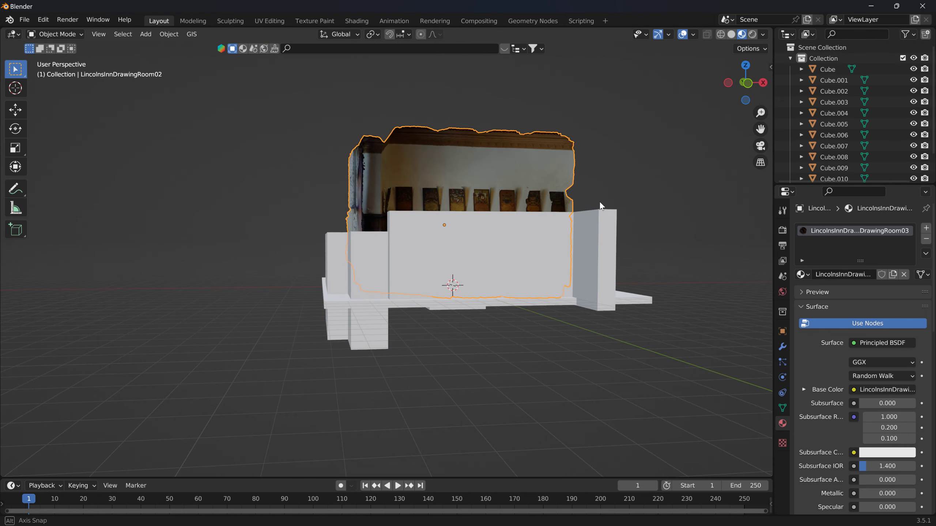
pyautogui.moveTo(599, 201); pyautogui.dragTo(471, 193, button='middle')
pyautogui.moveTo(279, 107); pyautogui.dragTo(665, 376)
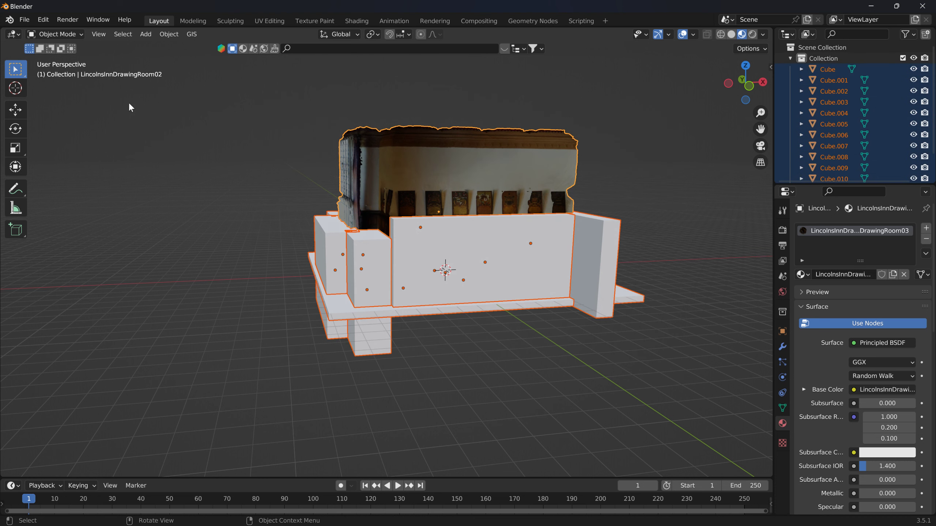
pyautogui.click(165, 35)
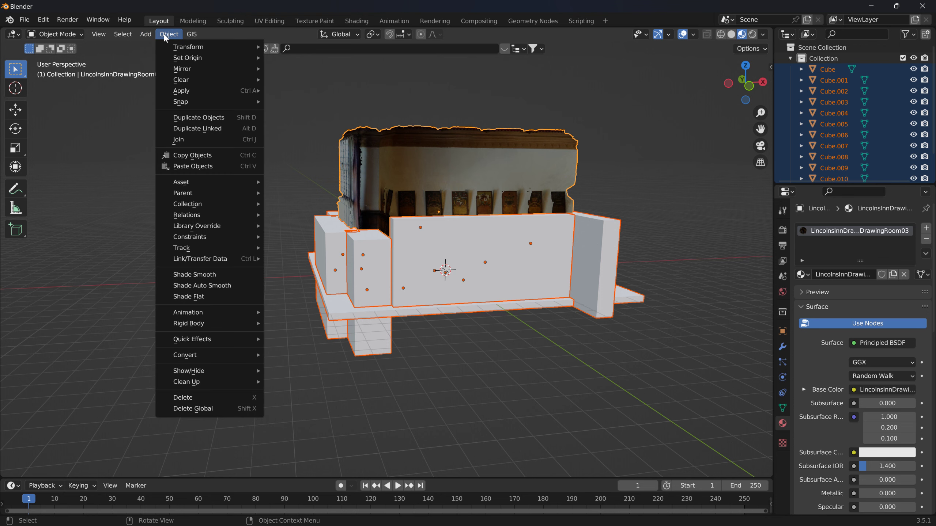
pyautogui.moveTo(188, 58)
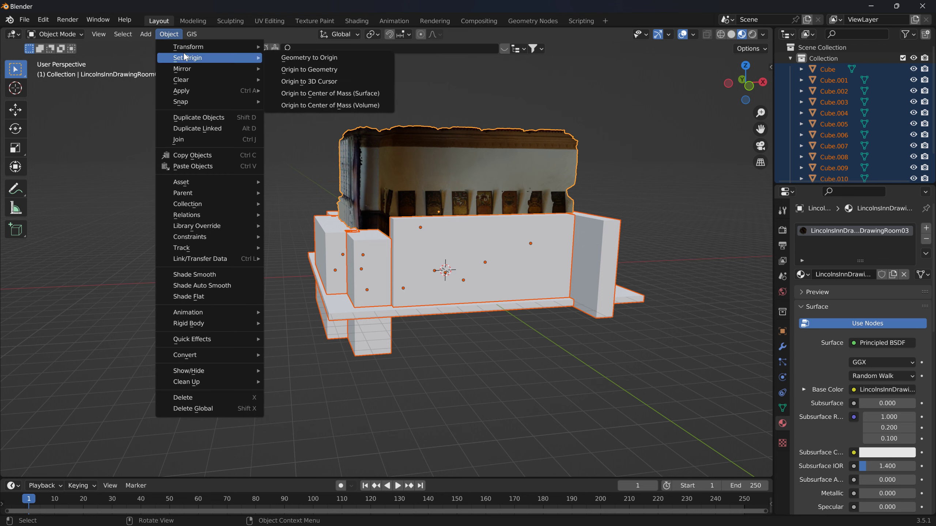
pyautogui.click(287, 80)
# - Apply all transforms to the selected cubes and scan
pyautogui.click(174, 34)
pyautogui.moveTo(182, 91)
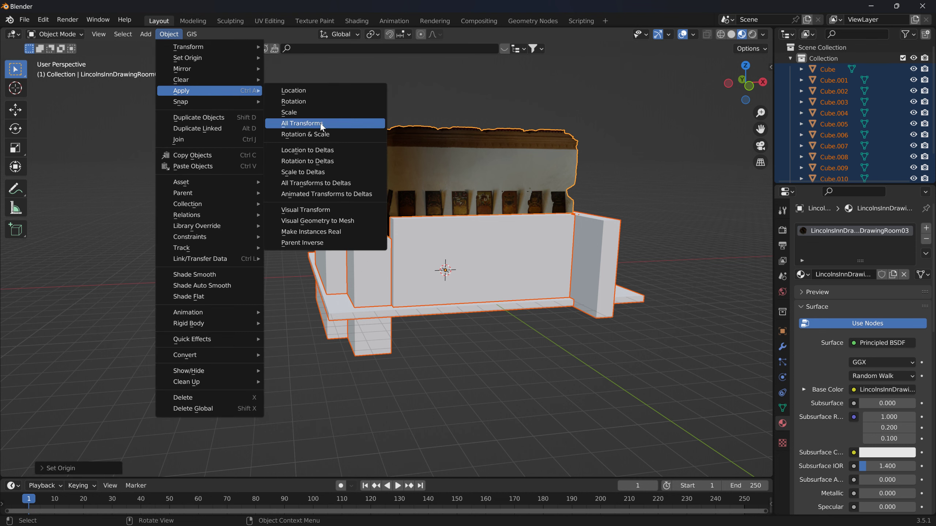
pyautogui.click(320, 123)
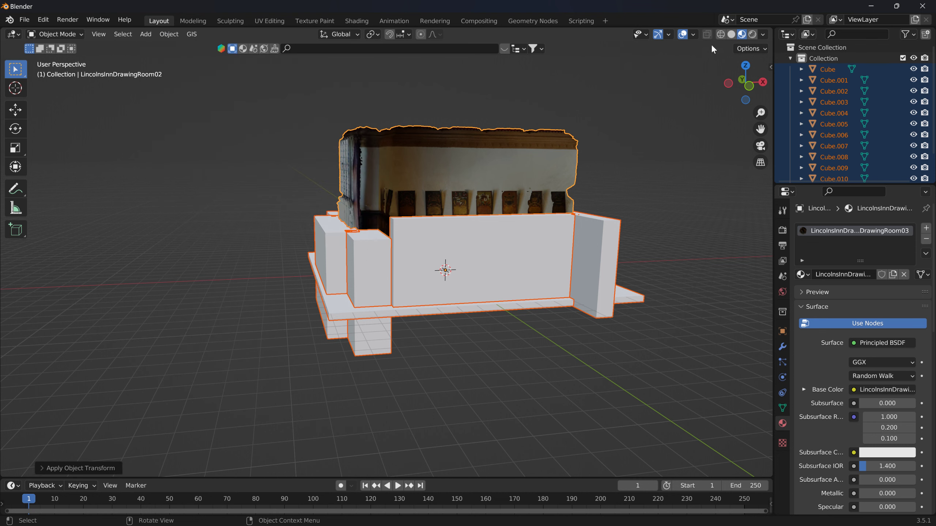
pyautogui.click(692, 35)
# - Enable Face Orientation, inspect the red and blue wall and ceiling faces, then disable it
pyautogui.click(635, 255)
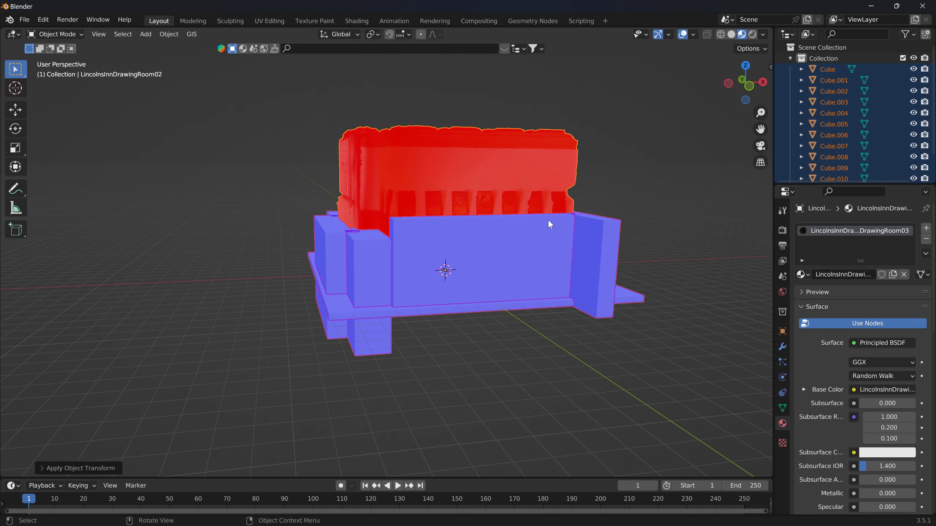
pyautogui.moveTo(547, 220); pyautogui.dragTo(685, 216, button='middle')
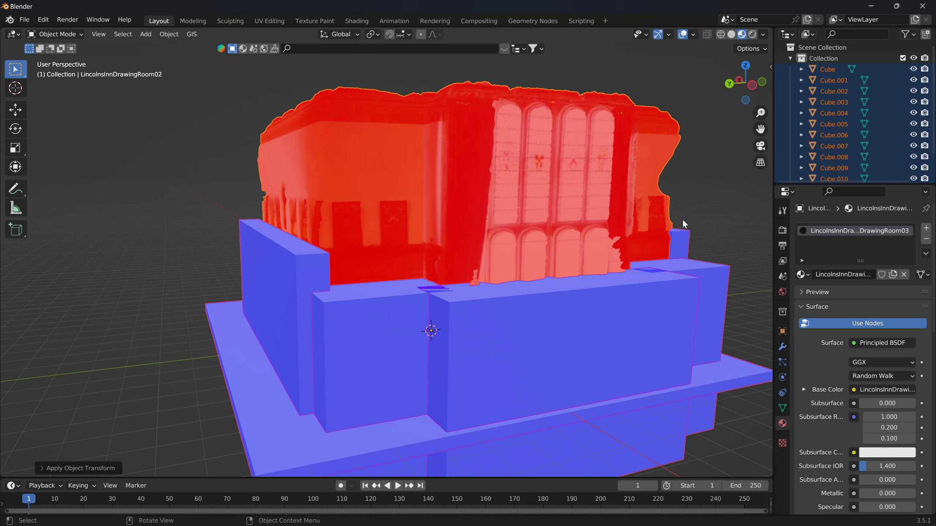
pyautogui.moveTo(625, 219)
pyautogui.mouseDown(button='middle')
pyautogui.moveTo(379, 191)
pyautogui.moveTo(443, 205)
pyautogui.mouseUp(button='middle')
pyautogui.scroll(5, 534, 147)
pyautogui.moveTo(623, 90)
pyautogui.mouseDown(button='middle')
pyautogui.moveTo(609, 140)
pyautogui.moveTo(680, 175)
pyautogui.moveTo(633, 231)
pyautogui.mouseUp(button='middle')
pyautogui.moveTo(167, 247)
pyautogui.mouseDown(button='middle')
pyautogui.moveTo(460, 295)
pyautogui.moveTo(366, 297)
pyautogui.moveTo(366, 287)
pyautogui.moveTo(677, 226)
pyautogui.moveTo(107, 222)
pyautogui.moveTo(311, 266)
pyautogui.moveTo(372, 290)
pyautogui.moveTo(442, 284)
pyautogui.moveTo(375, 297)
pyautogui.moveTo(356, 336)
pyautogui.mouseUp(button='middle')
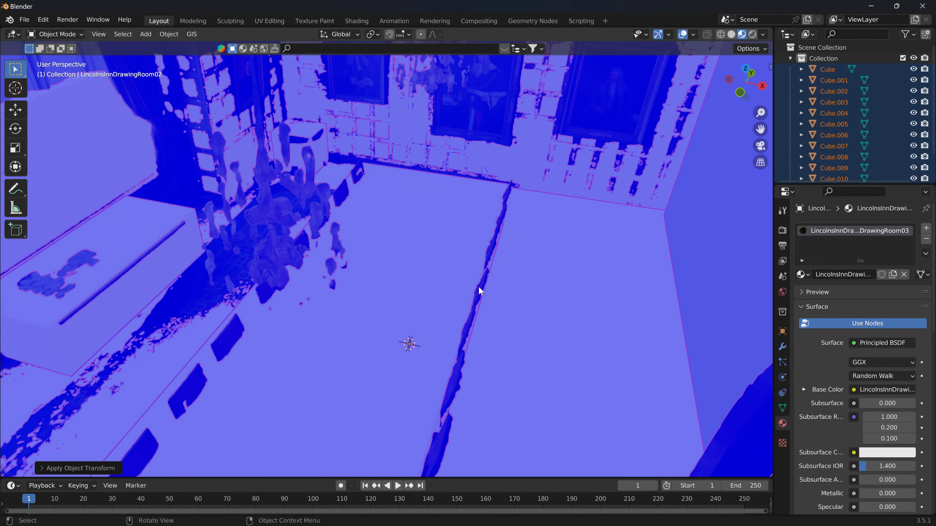
pyautogui.click(692, 35)
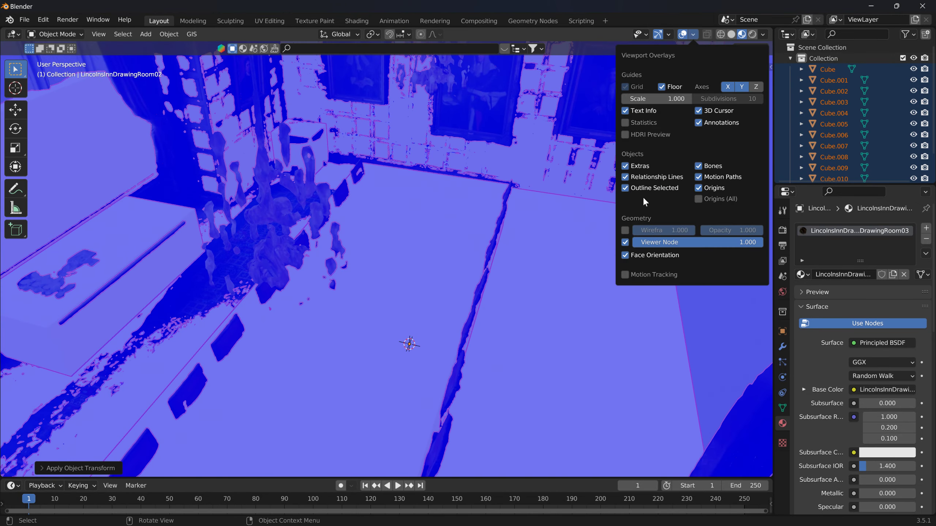
pyautogui.click(624, 255)
# - Hide the room scan and join all the collision cube pieces into one object
pyautogui.scroll(-2, 569, 241)
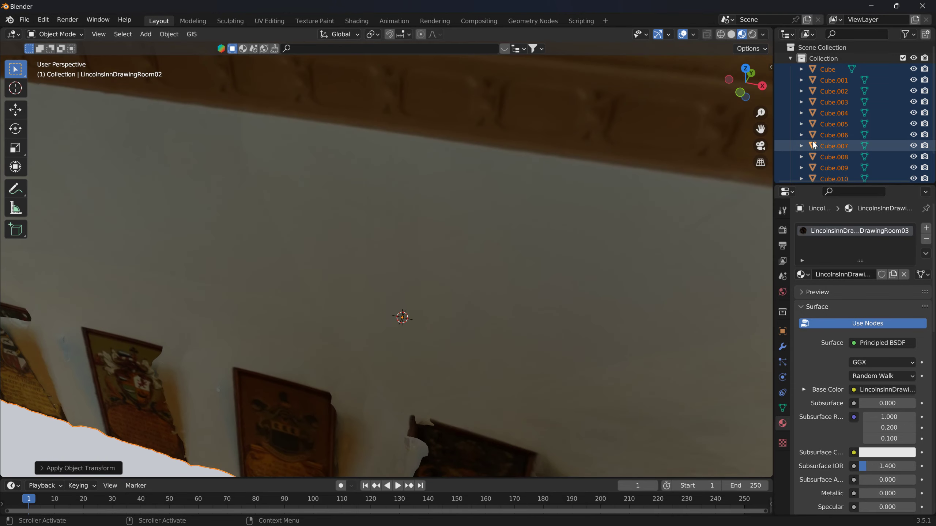
pyautogui.scroll(-3, 814, 141)
pyautogui.click(834, 161)
pyautogui.scroll(2, 834, 161)
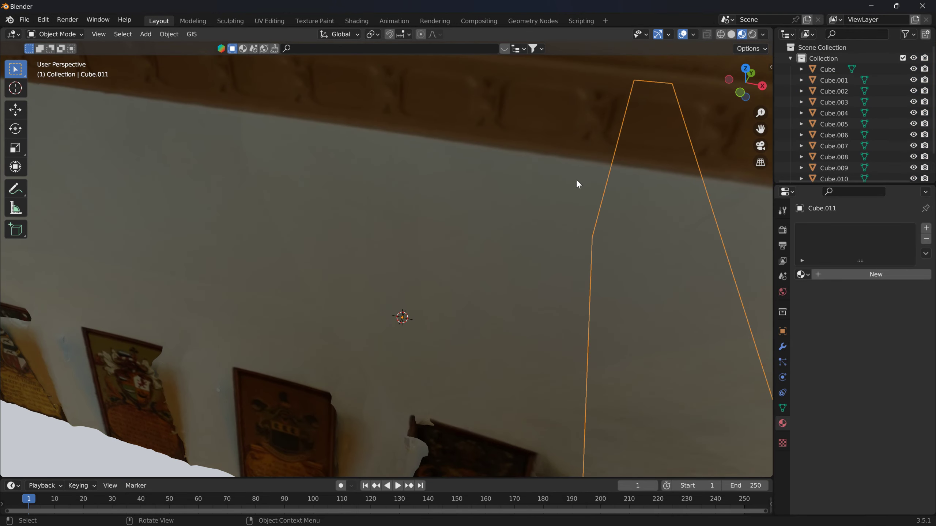
pyautogui.scroll(-3, 468, 202)
pyautogui.scroll(-5, 469, 202)
pyautogui.scroll(-2, 818, 155)
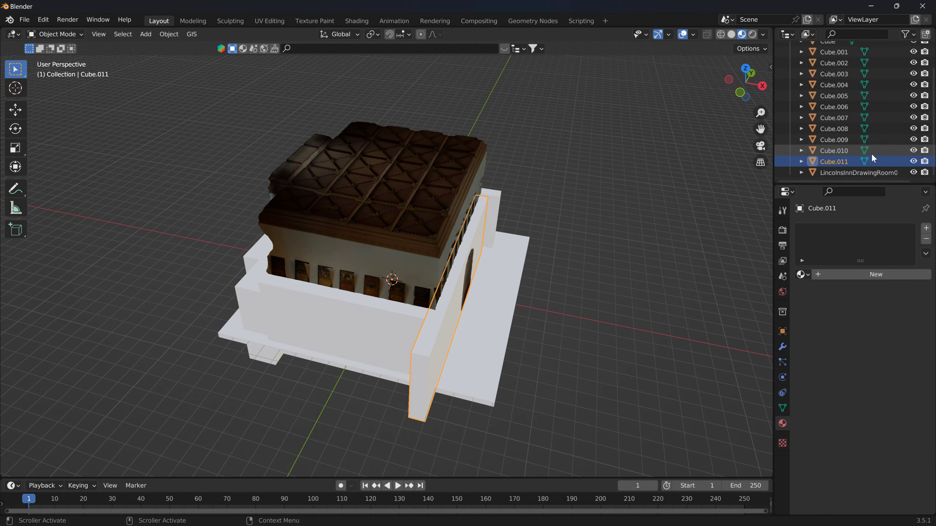
pyautogui.click(912, 172)
pyautogui.moveTo(219, 160); pyautogui.dragTo(558, 420)
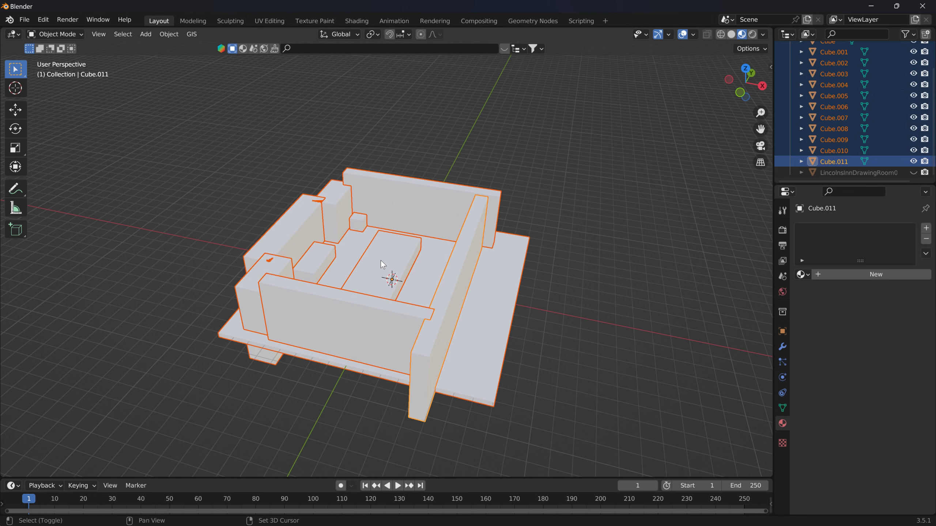
pyautogui.click(169, 34)
pyautogui.click(192, 140)
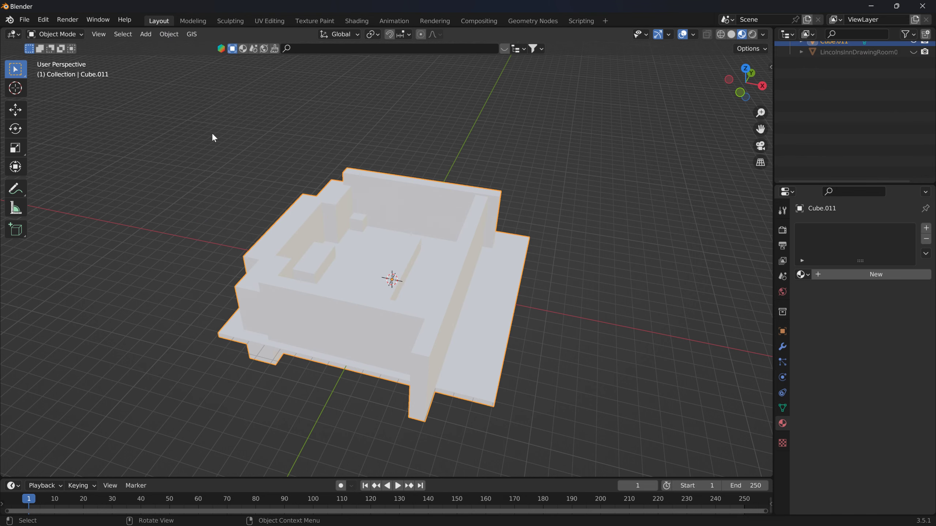
# - Check the joined mesh's face orientation, rename it Colmesh-1, and show the room scan again
pyautogui.click(693, 34)
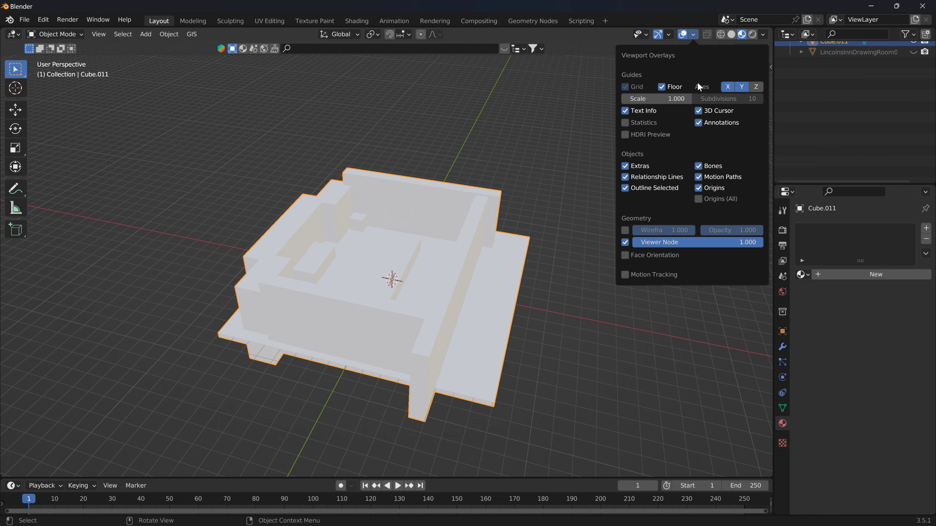
pyautogui.click(624, 255)
pyautogui.click(693, 34)
pyautogui.doubleClick(836, 69)
pyautogui.write('Colmesh-1')
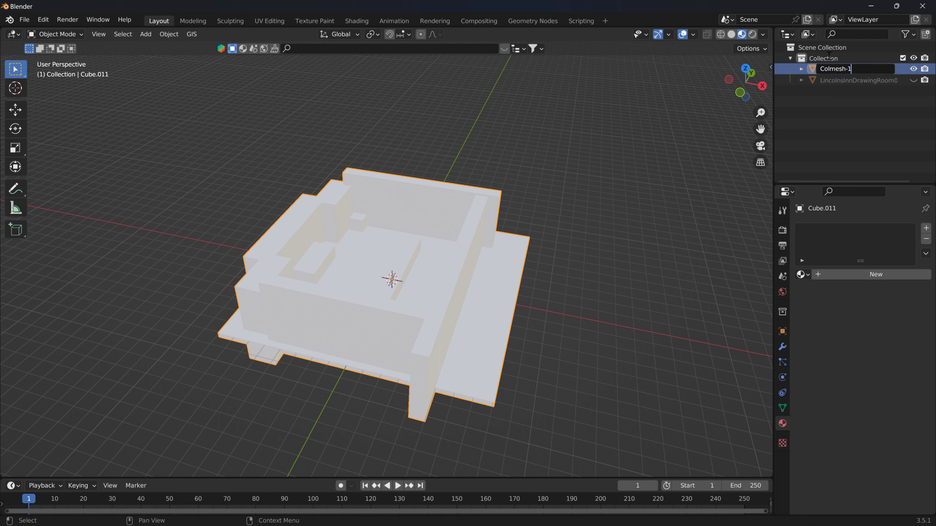
pyautogui.press('Return')
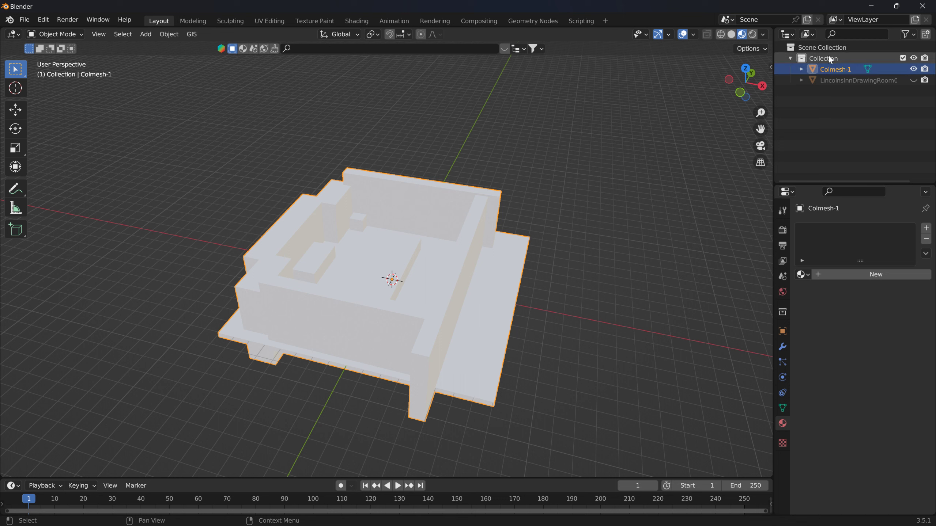
pyautogui.click(858, 80)
# - Add two plain axes empties named Base00 and Start01
pyautogui.click(913, 80)
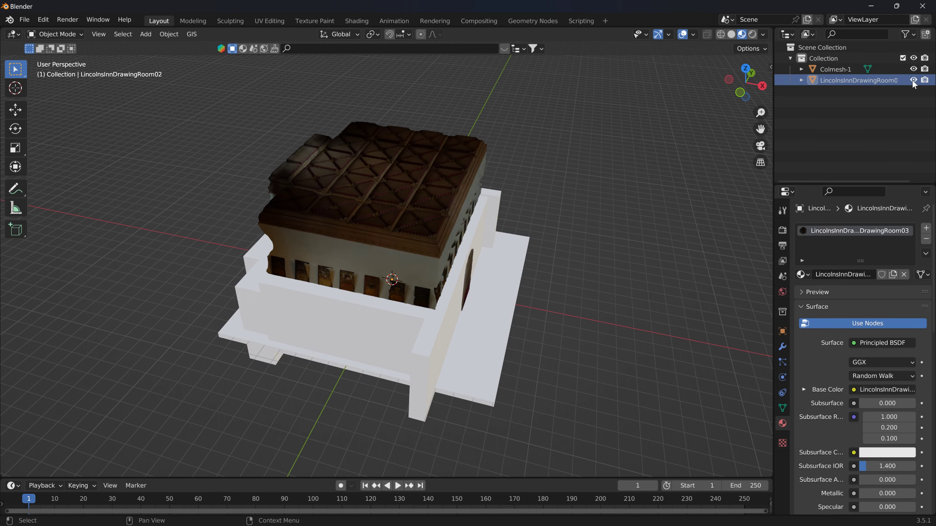
pyautogui.click(145, 34)
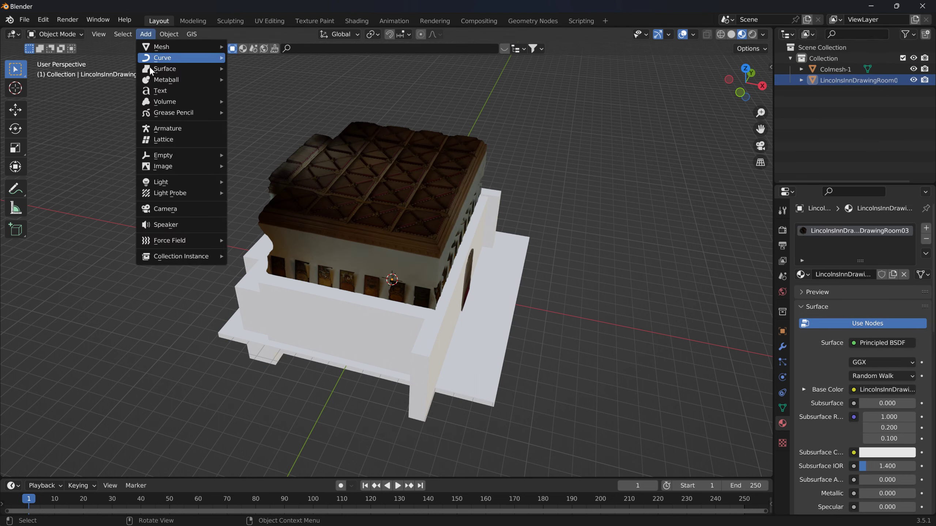
pyautogui.click(254, 159)
pyautogui.click(146, 34)
pyautogui.click(280, 156)
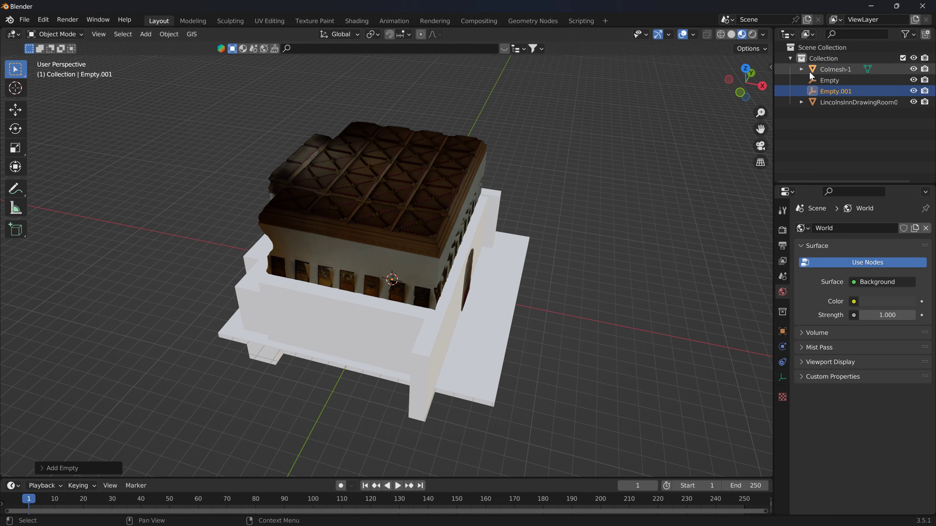
pyautogui.click(847, 82)
pyautogui.doubleClick(847, 82)
pyautogui.write('Bas')
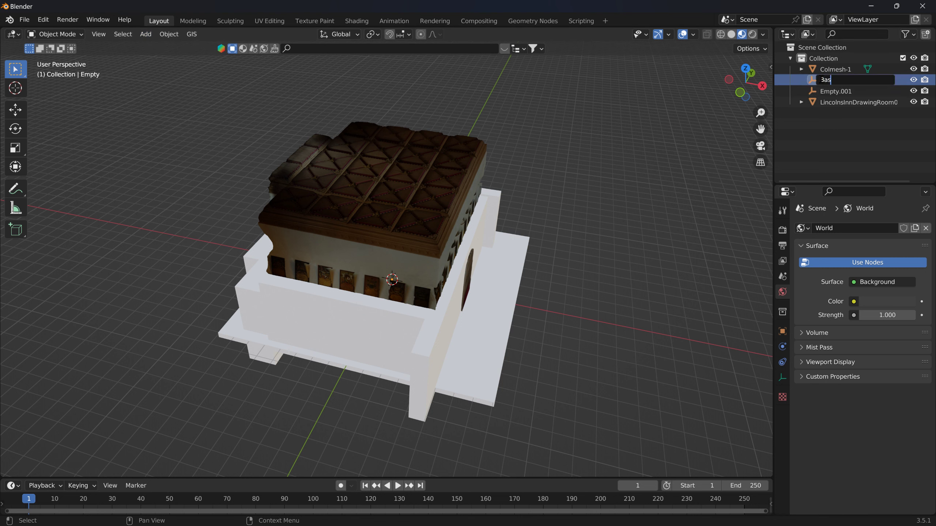
pyautogui.write('e00')
pyautogui.press('Return')
pyautogui.doubleClick(835, 91)
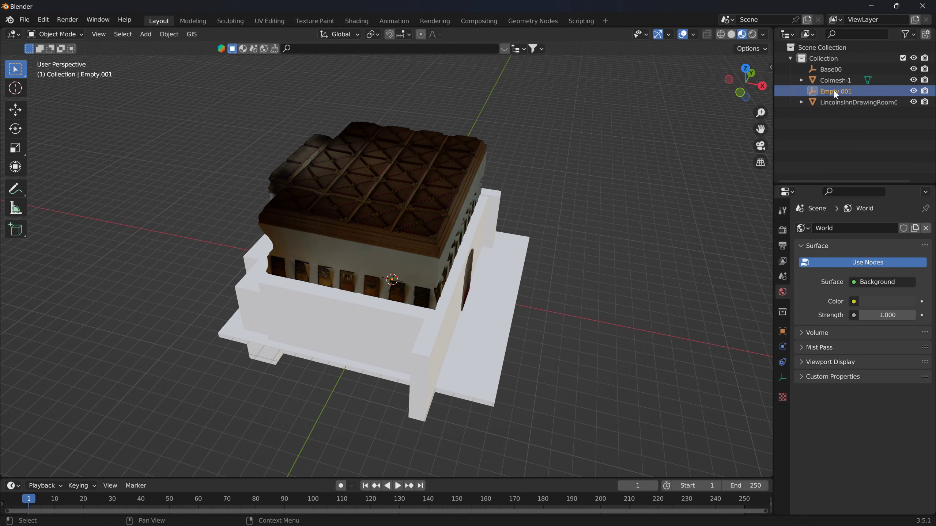
pyautogui.write('Start')
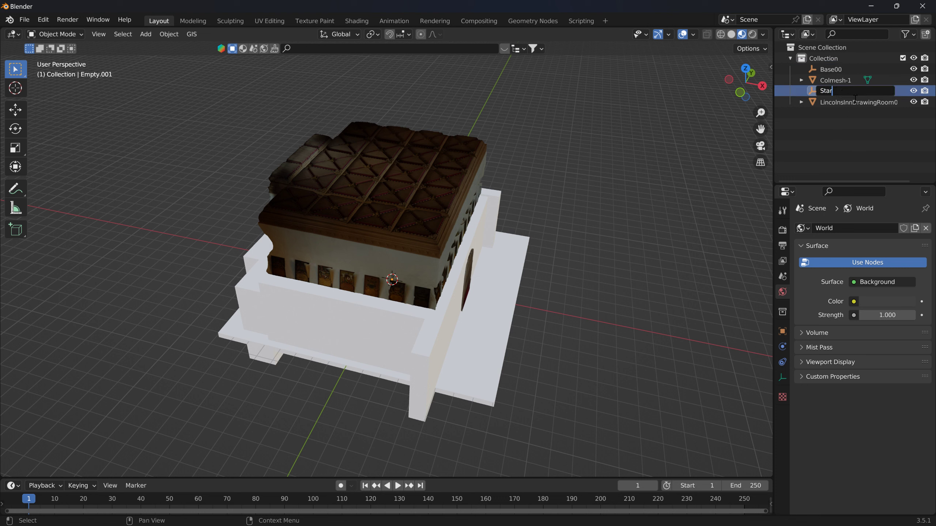
pyautogui.write('01')
pyautogui.press('Return')
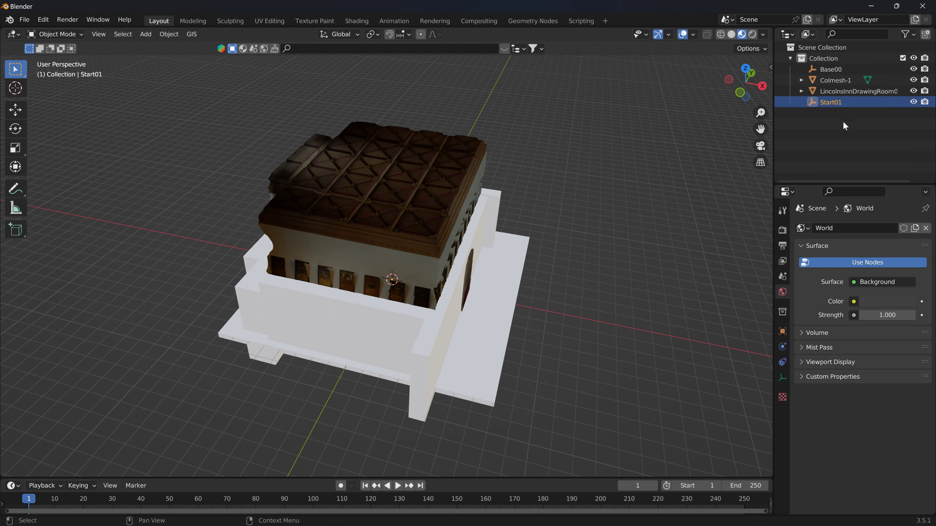
# - Parent Start01 under Base00, and Colmesh-1 and the room scan under Start01
pyautogui.moveTo(832, 101); pyautogui.dragTo(840, 70)
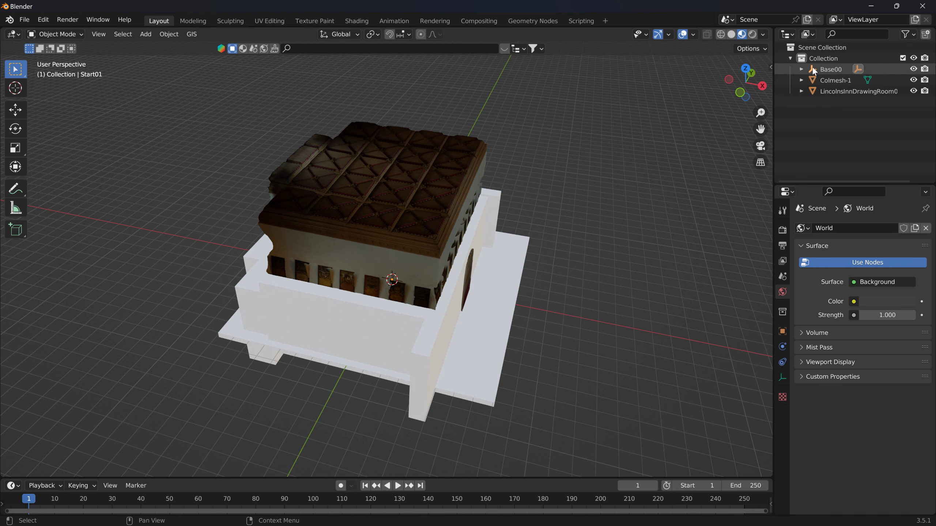
pyautogui.click(835, 91)
pyautogui.moveTo(836, 90); pyautogui.dragTo(840, 82)
pyautogui.click(812, 80)
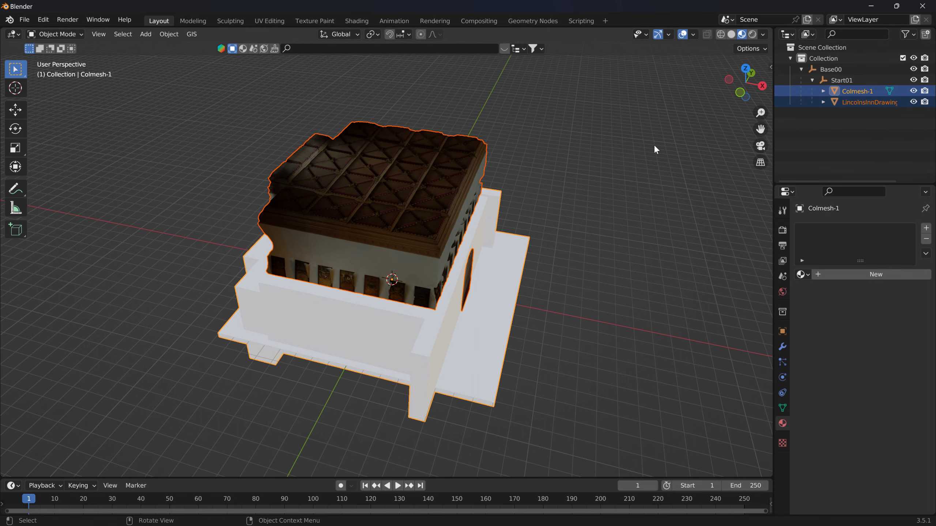
pyautogui.moveTo(293, 83); pyautogui.dragTo(355, 58, button='middle')
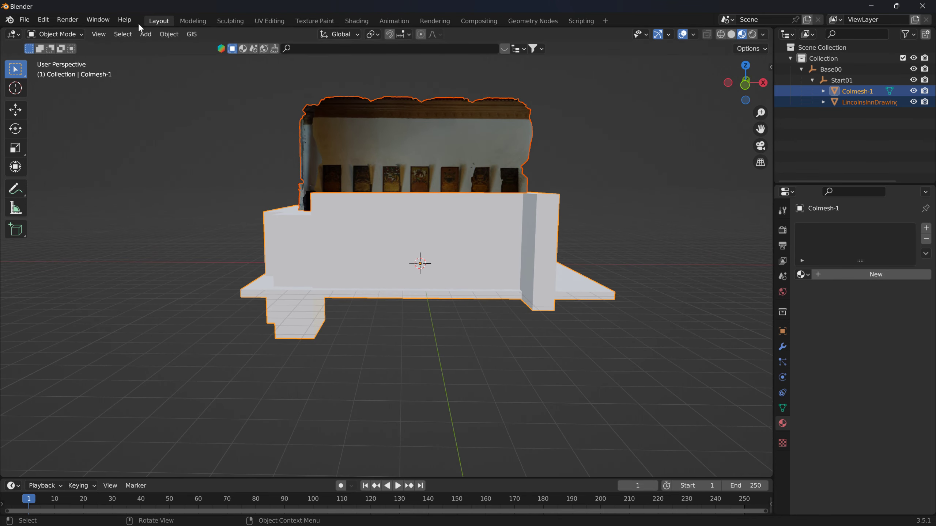
pyautogui.click(22, 19)
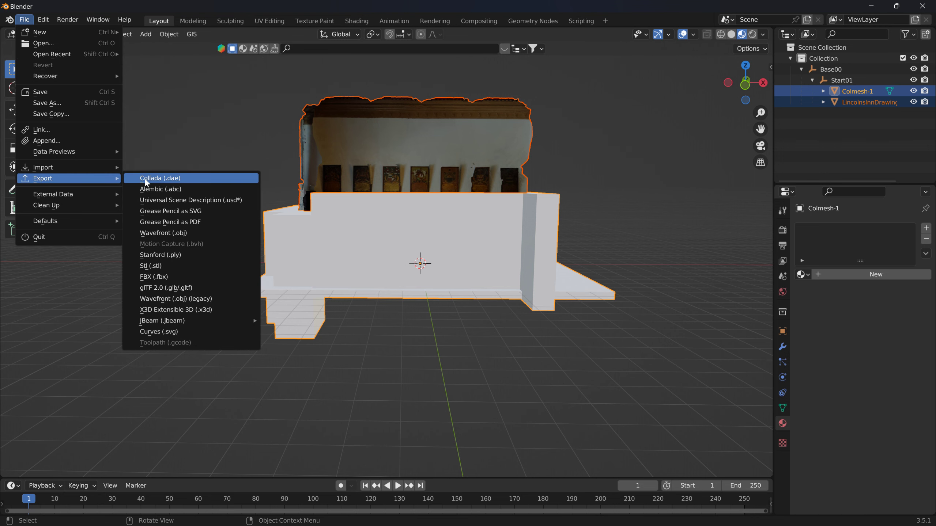
# - Start a Collada export and create a new Room folder inside the smallgrid level folder
pyautogui.moveTo(43, 178)
pyautogui.click(146, 179)
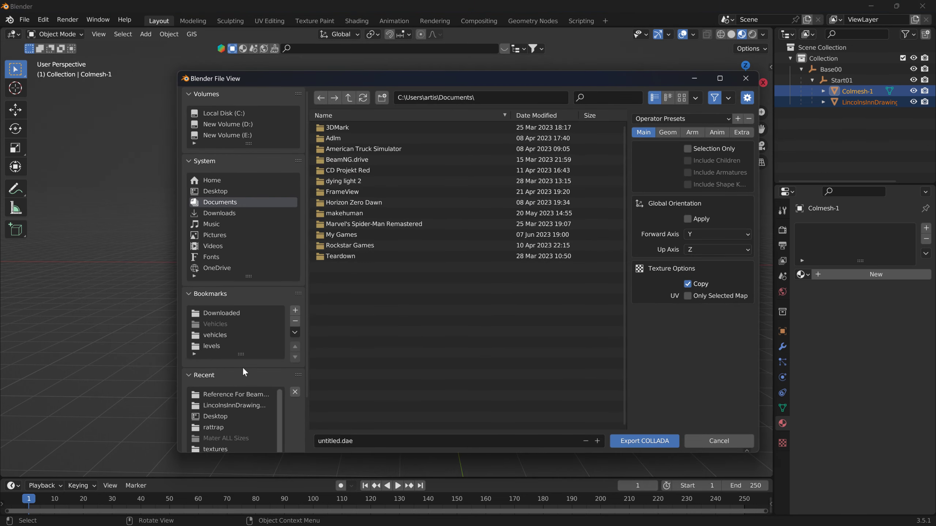
pyautogui.click(220, 348)
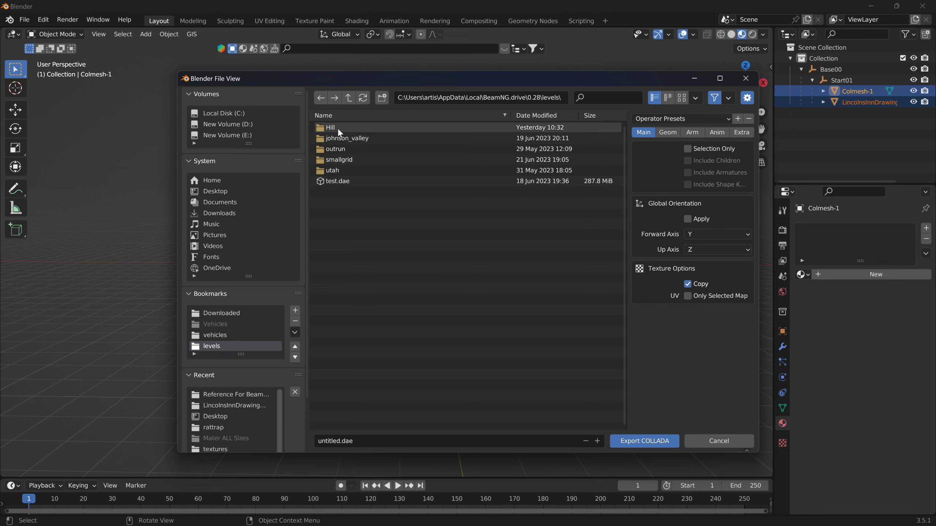
pyautogui.click(339, 160)
pyautogui.doubleClick(339, 160)
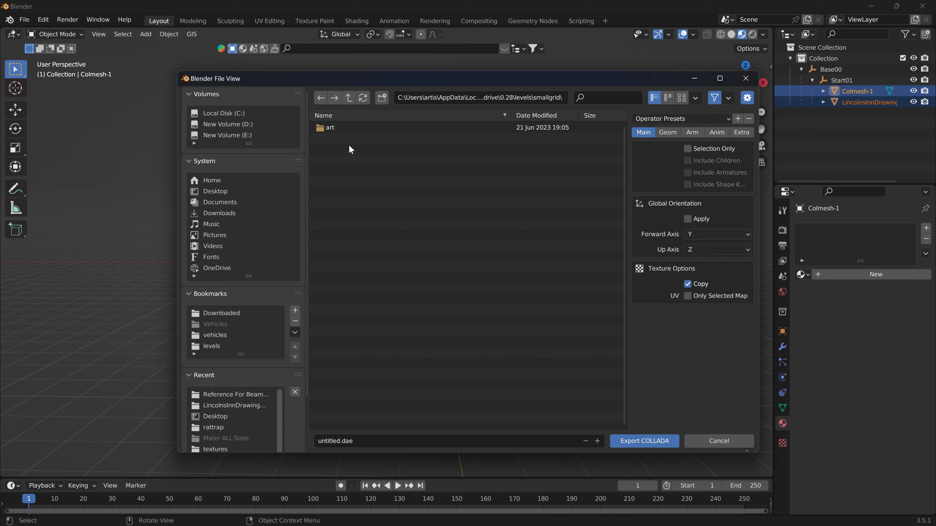
pyautogui.click(381, 97)
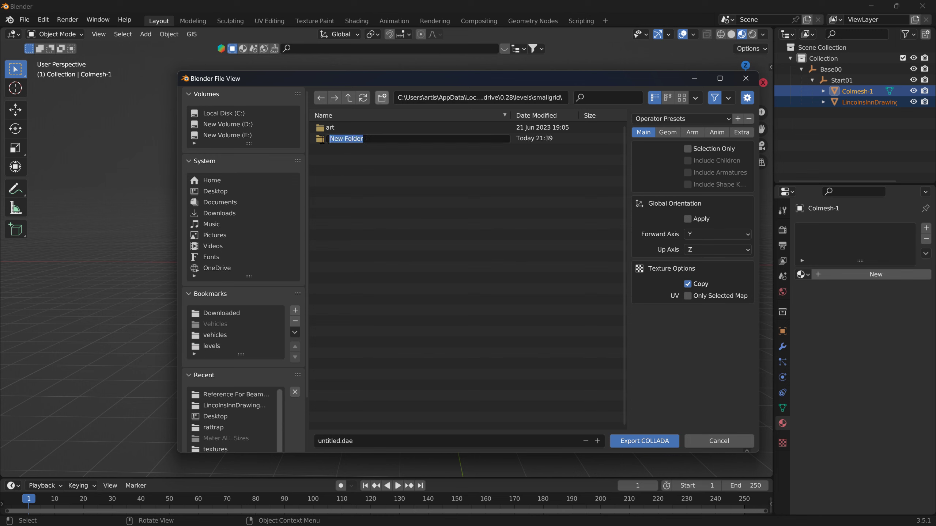
pyautogui.write('Ro')
pyautogui.press('Return')
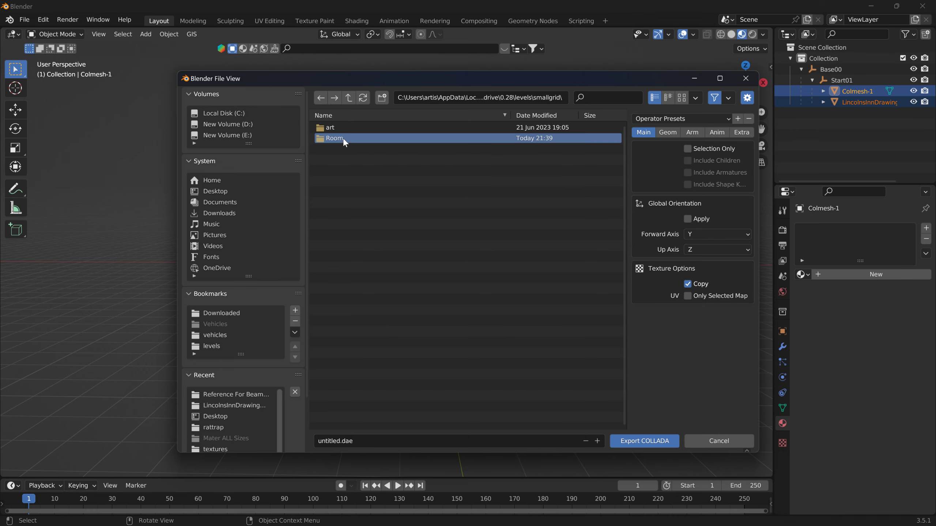
pyautogui.doubleClick(345, 143)
# - Name the file Room.dae and export it into the Room folder
pyautogui.click(355, 439)
pyautogui.write('Room')
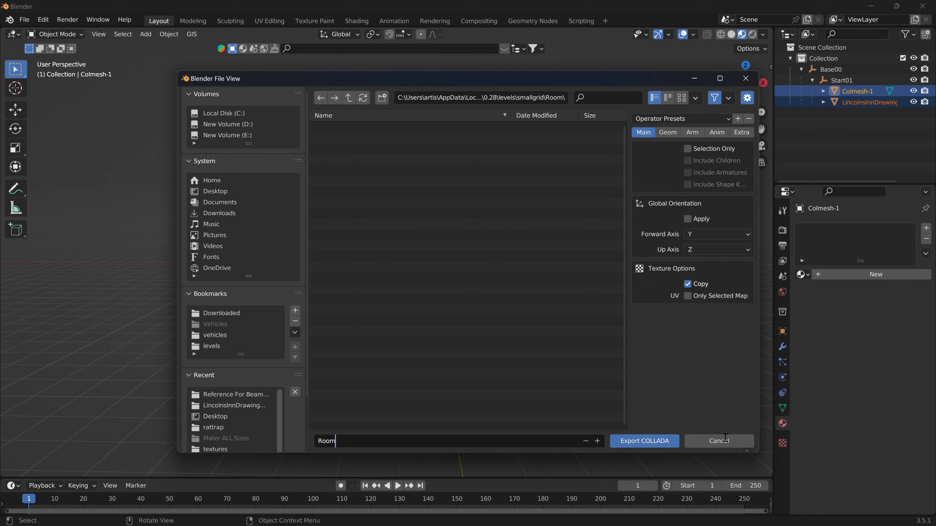
pyautogui.press('Return')
pyautogui.click(823, 102)
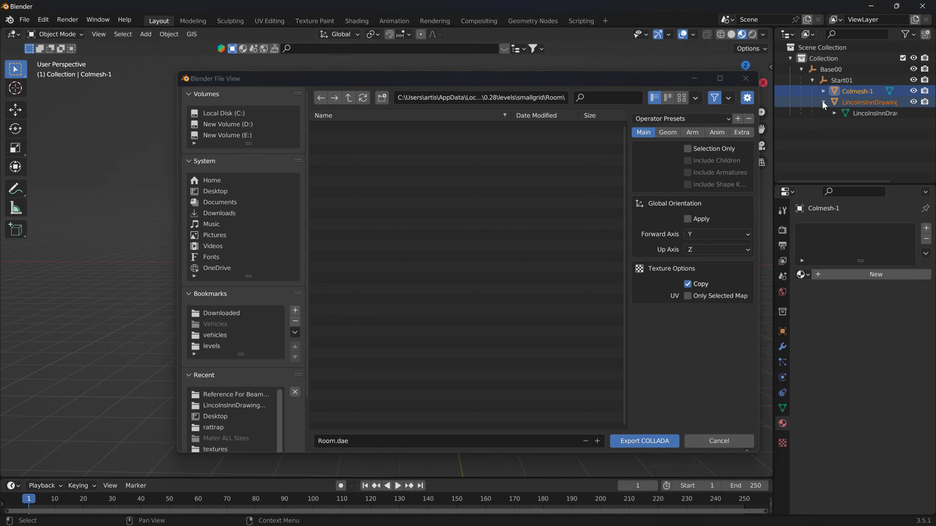
pyautogui.click(835, 113)
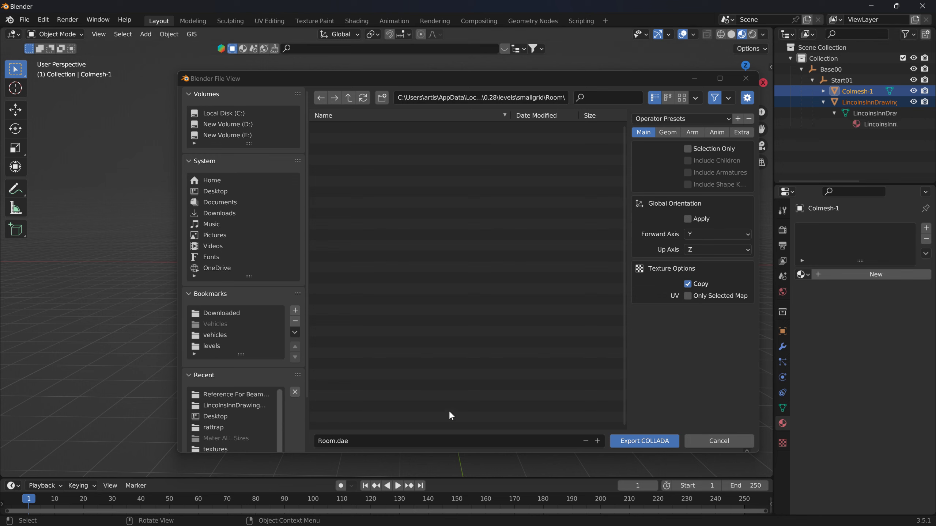
pyautogui.click(647, 440)
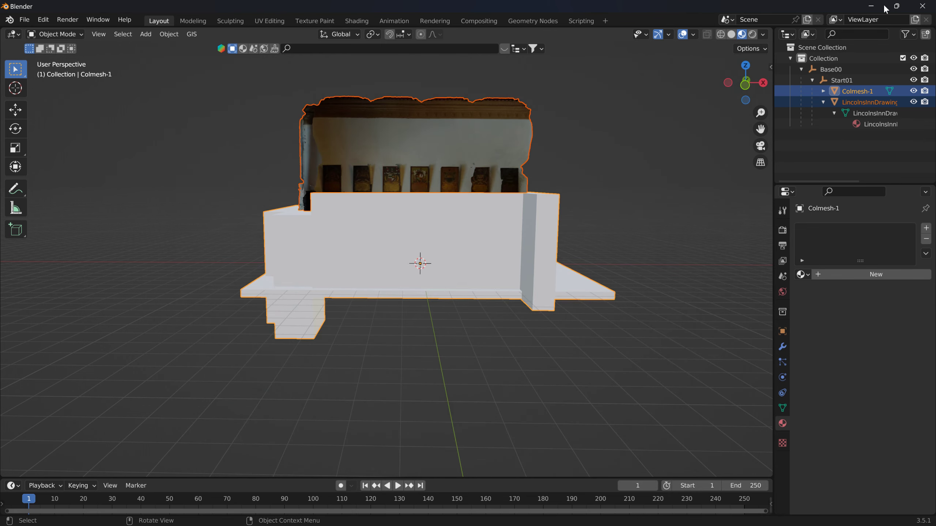
# - Minimize Blender, launch BeamNG.drive from the desktop, and go to Freeroam map selection
pyautogui.click(875, 5)
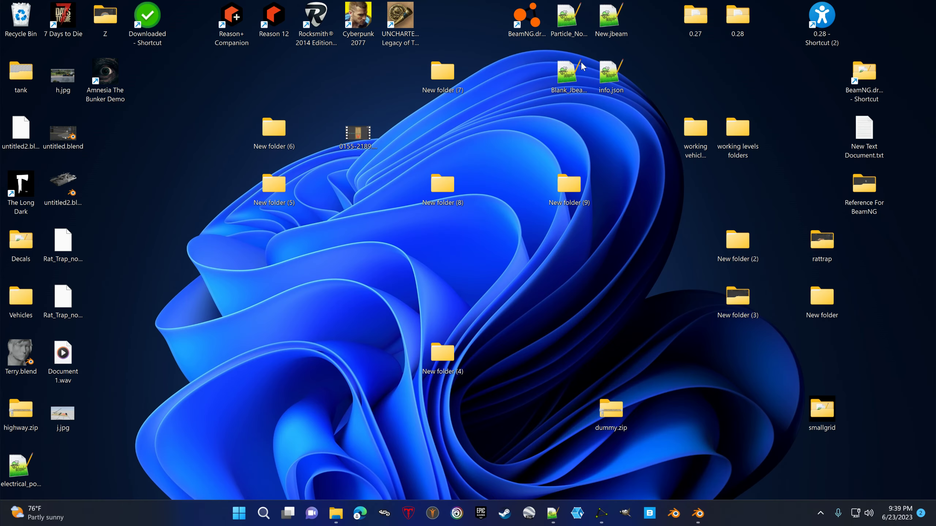
pyautogui.doubleClick(544, 25)
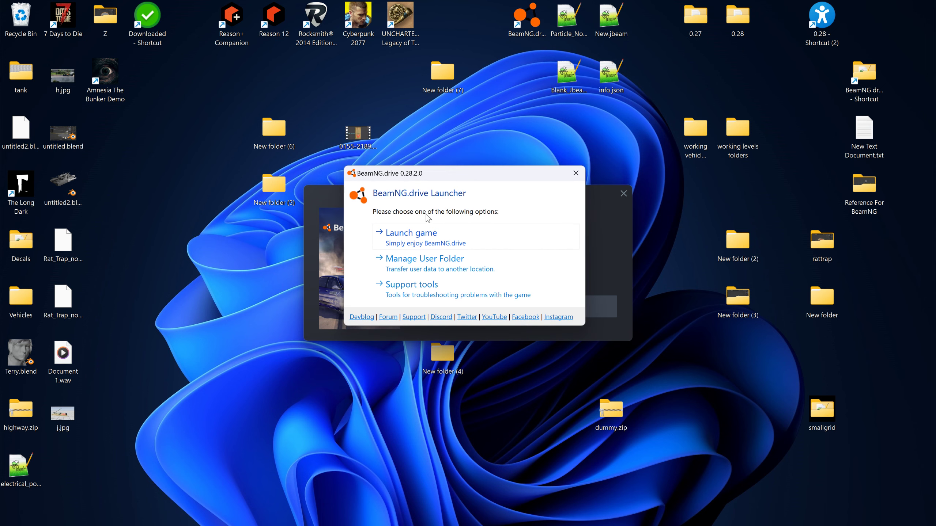
pyautogui.click(408, 236)
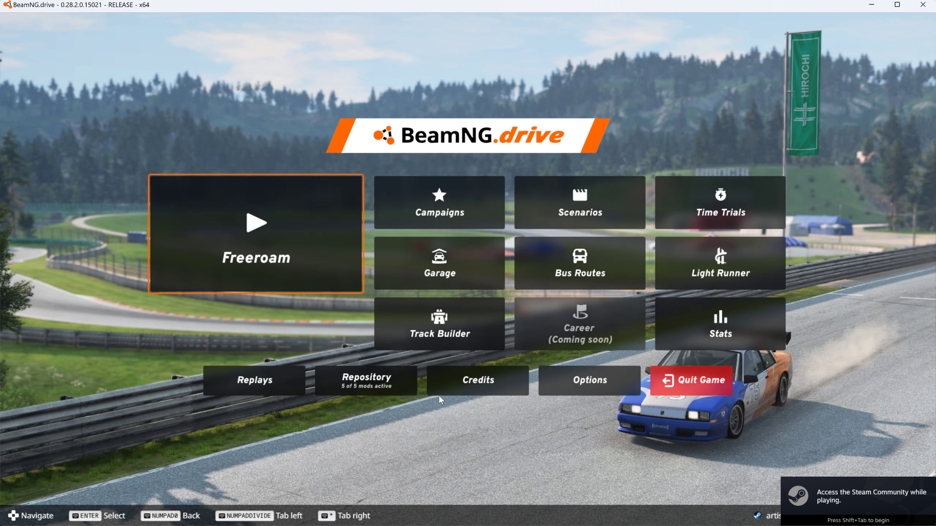
pyautogui.click(231, 226)
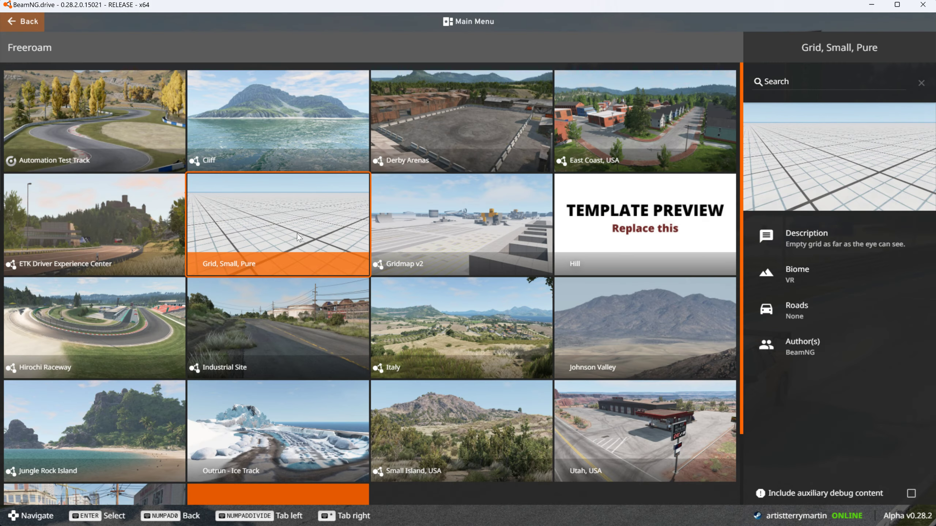
# - Spawn into the Grid, Small, Pure map and open the World Editor with F11
pyautogui.click(296, 231)
pyautogui.click(770, 481)
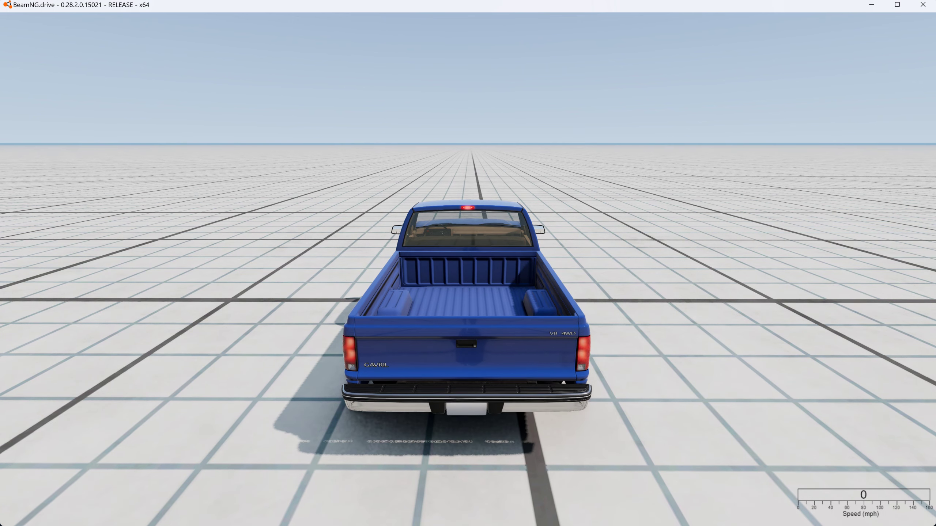
pyautogui.press('F11')
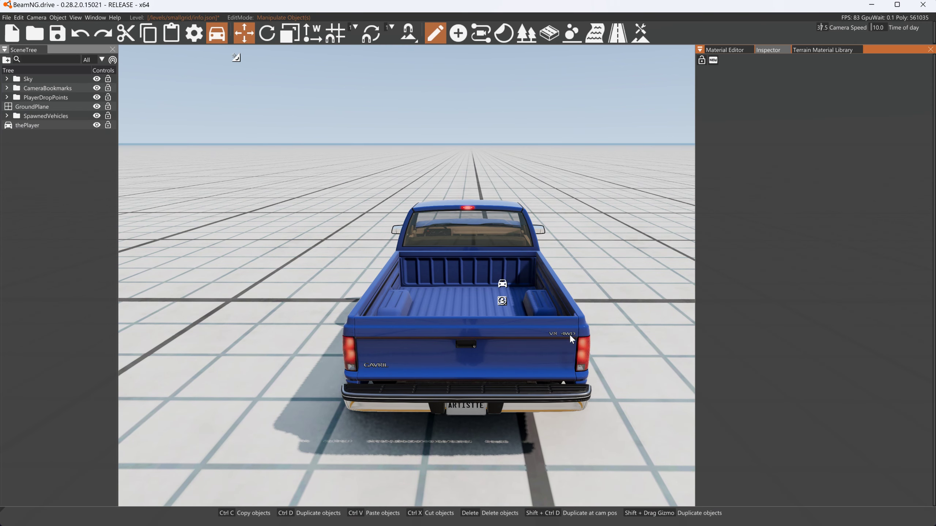
# - Open the Asset Browser's smallgrid Room folder and drag Room.dae into the level near the truck
pyautogui.click(95, 17)
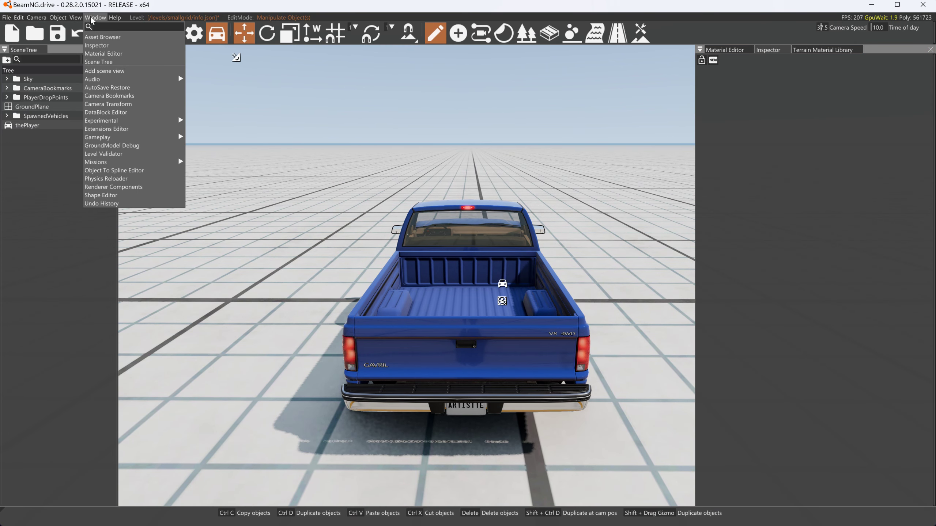
pyautogui.click(102, 37)
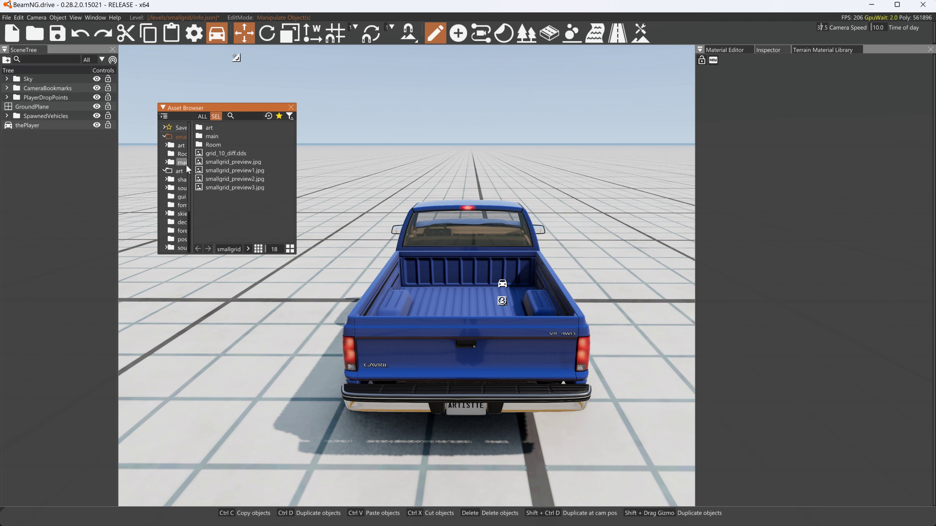
pyautogui.click(182, 154)
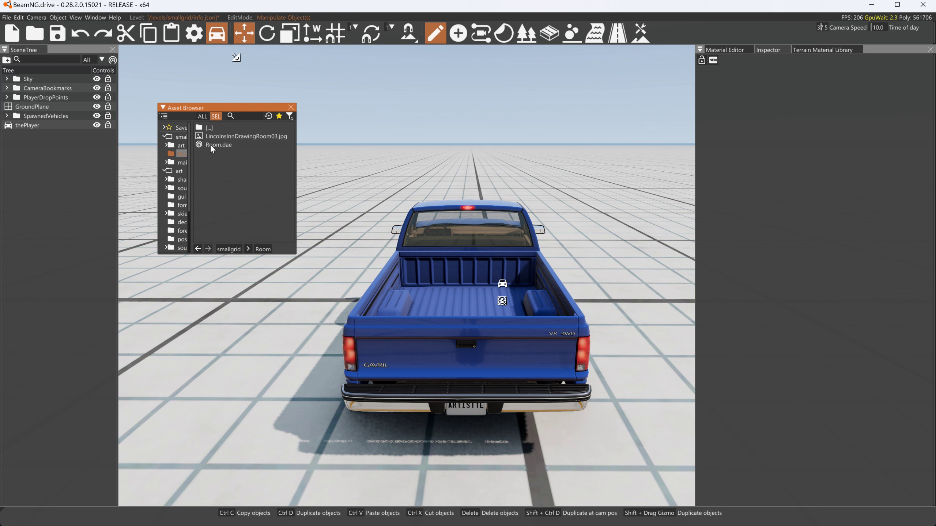
pyautogui.moveTo(216, 146); pyautogui.dragTo(418, 201)
# - Drop the room in, walk through it as the walker character, then reopen the World Editor
pyautogui.click(506, 286)
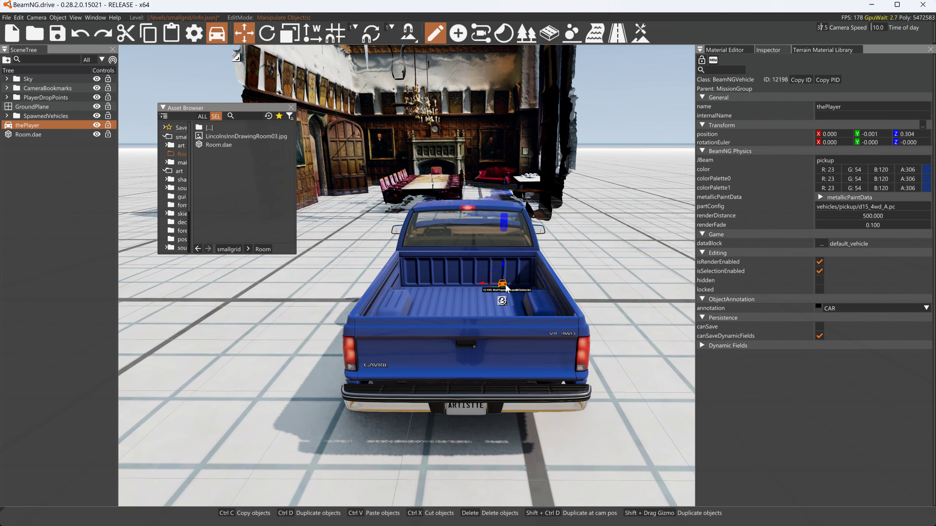
pyautogui.press('F11')
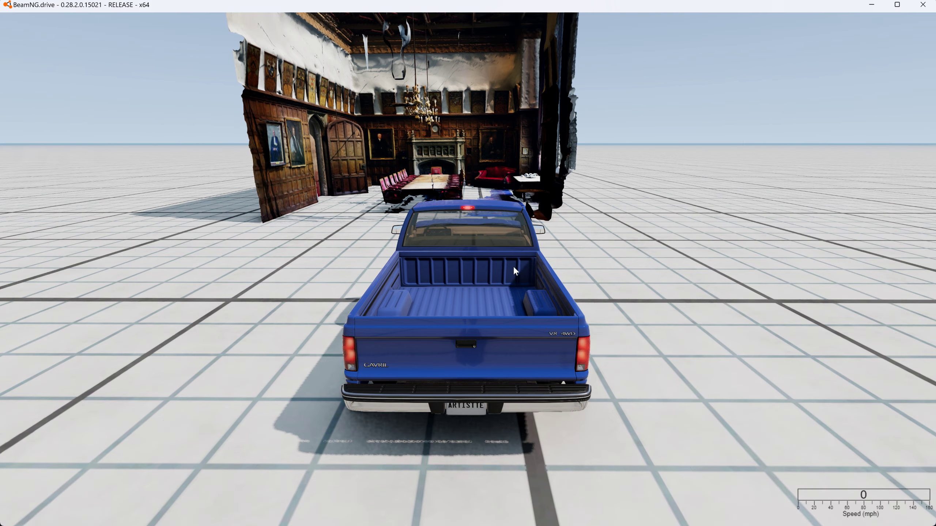
pyautogui.hotkey('ctrl', 'e')
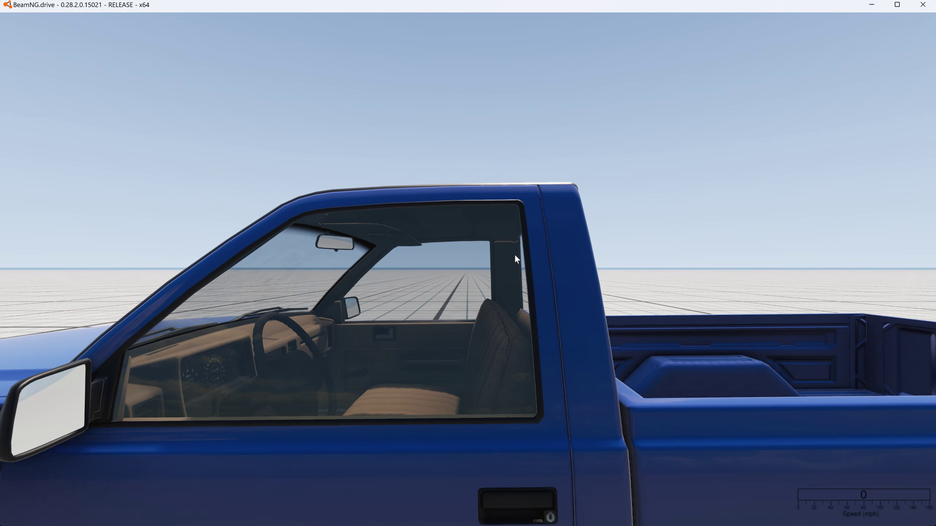
pyautogui.press('w')
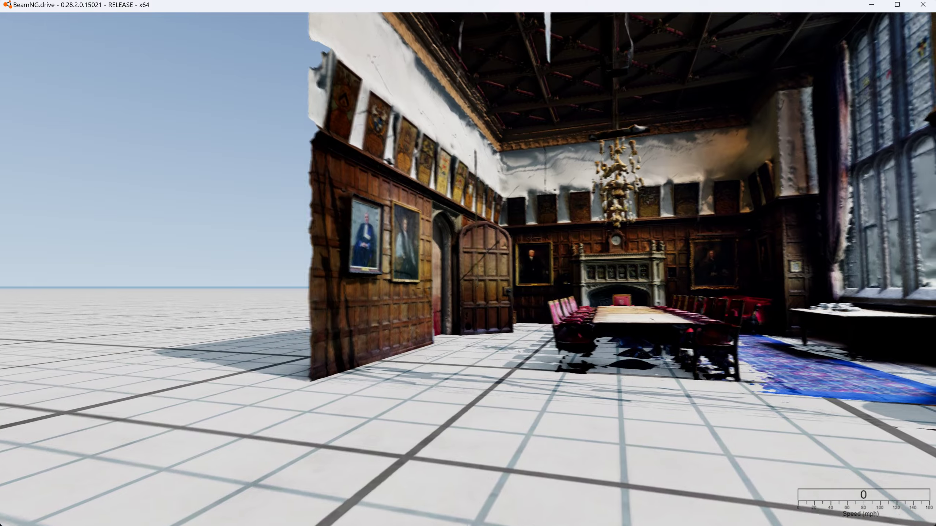
pyautogui.press('w')
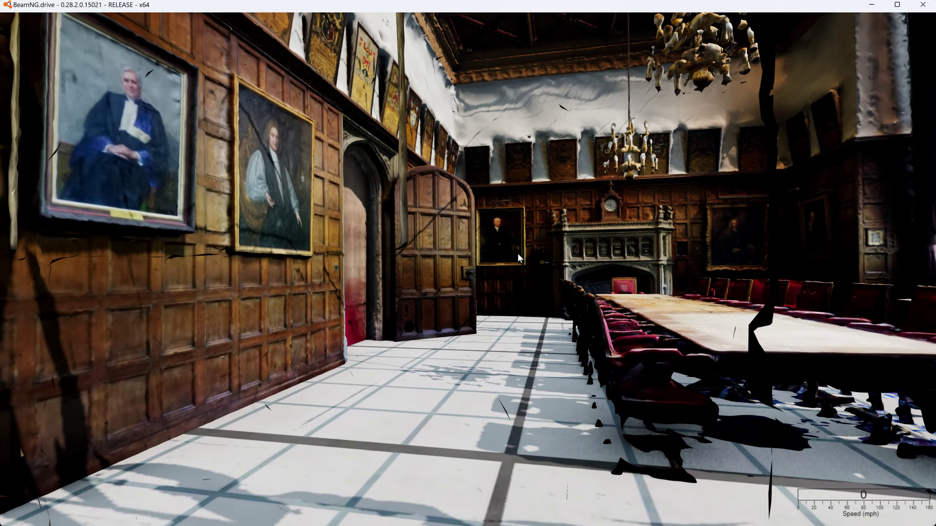
pyautogui.press('w')
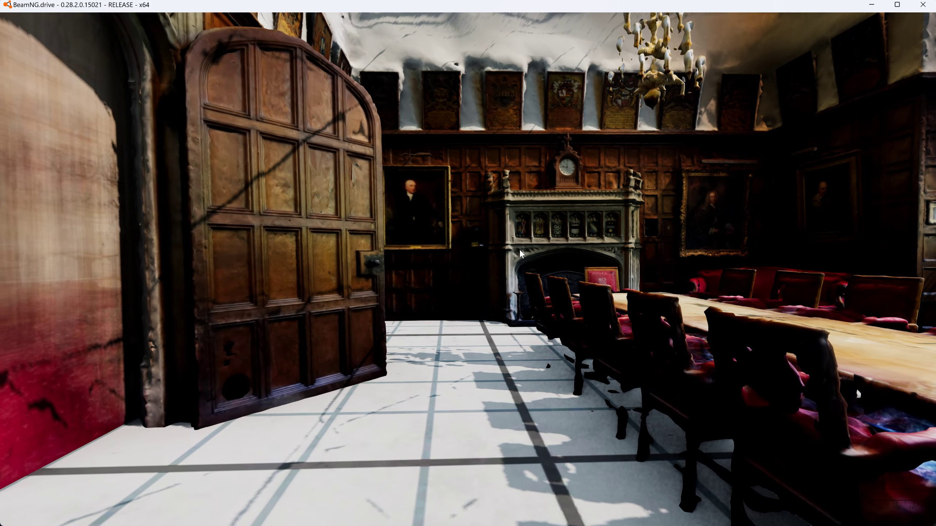
pyautogui.press('w')
pyautogui.press('w')
pyautogui.press('F11')
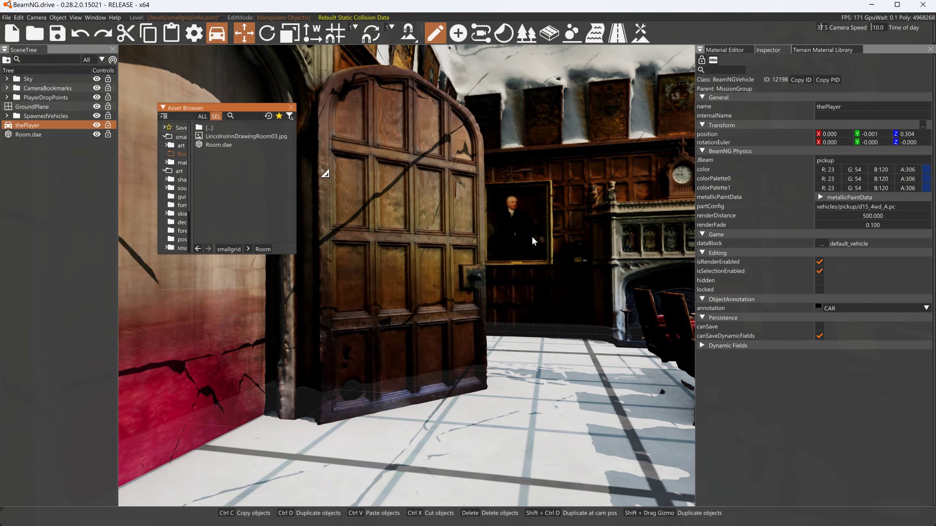
pyautogui.press('w')
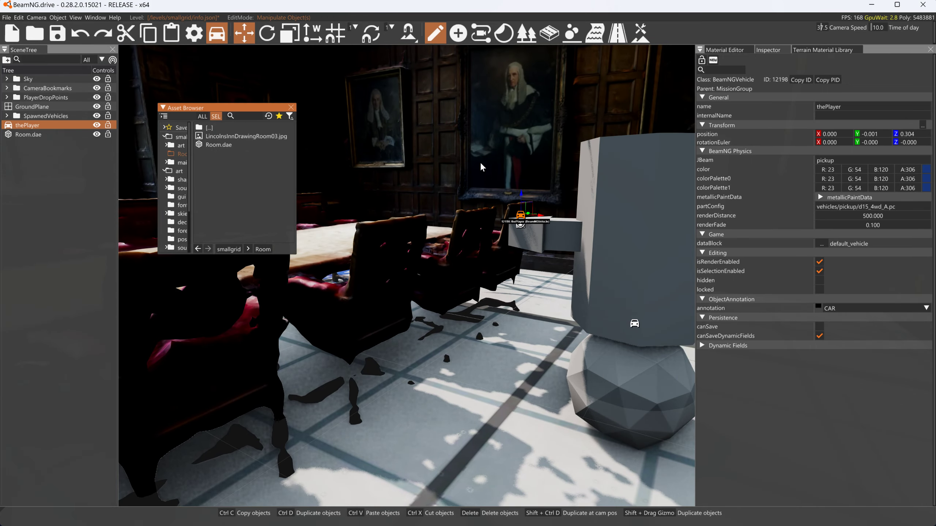
# - Select Room.dae and raise it to Z 0.085
pyautogui.click(465, 153)
pyautogui.moveTo(465, 153); pyautogui.dragTo(481, 298, button='right')
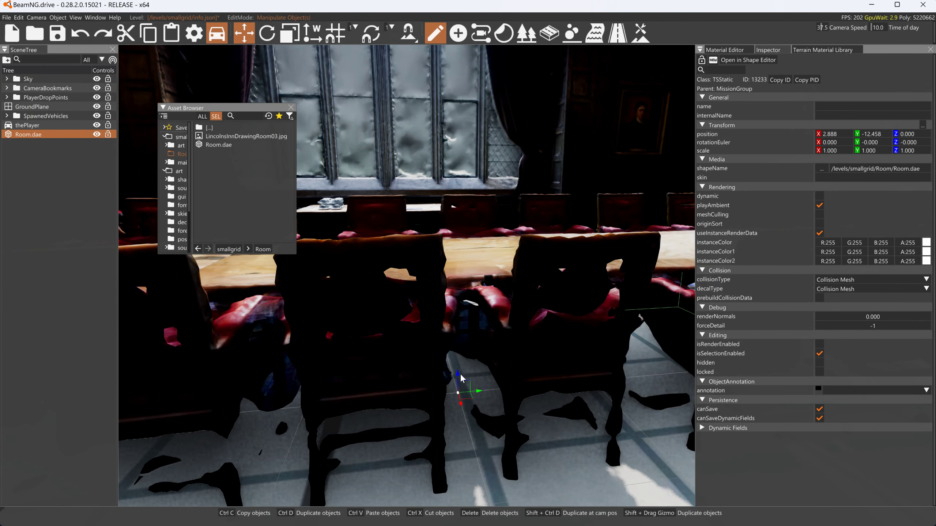
pyautogui.moveTo(460, 378); pyautogui.dragTo(458, 365)
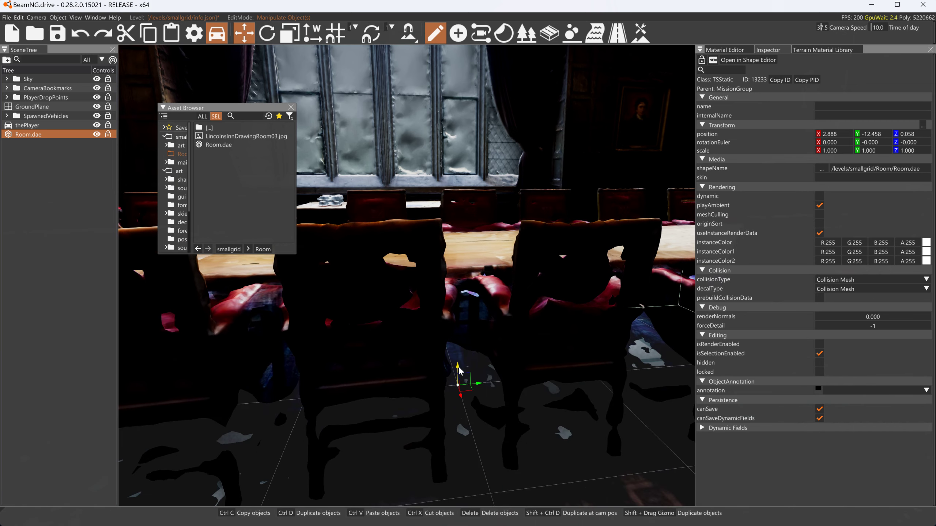
pyautogui.moveTo(458, 364); pyautogui.dragTo(406, 307, button='right')
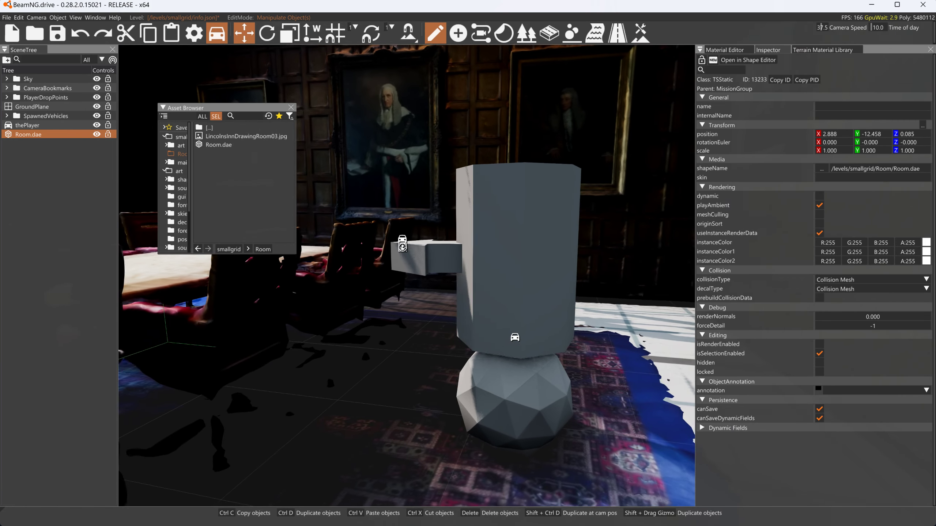
# - Return to play, then switch to the blue pickup's driver-seat view
pyautogui.press('F11')
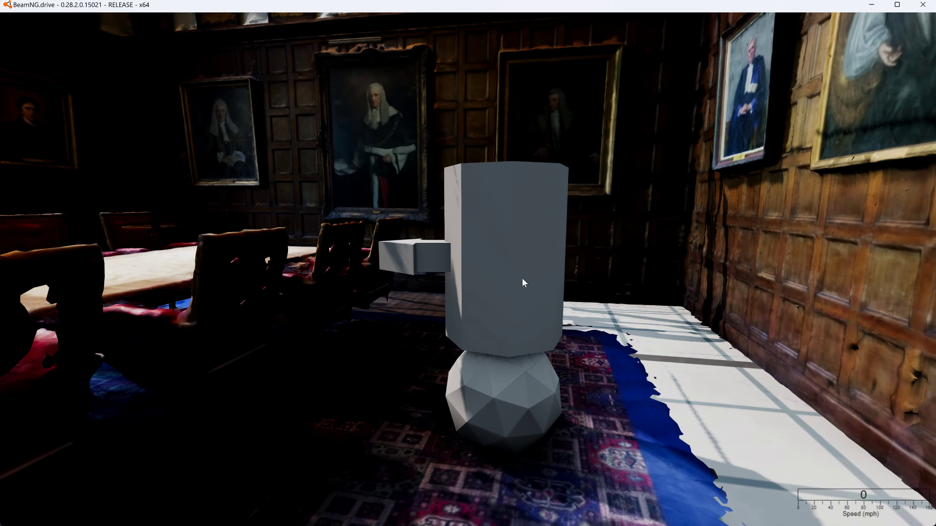
pyautogui.moveTo(647, 248)
pyautogui.mouseDown(button='right')
pyautogui.moveTo(552, 251)
pyautogui.moveTo(628, 224)
pyautogui.mouseUp(button='right')
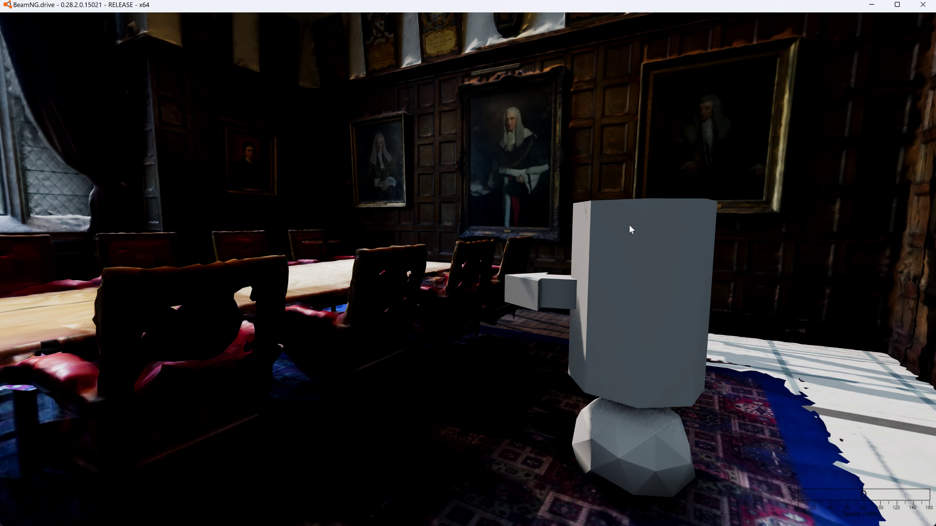
pyautogui.press('Tab')
pyautogui.press('c')
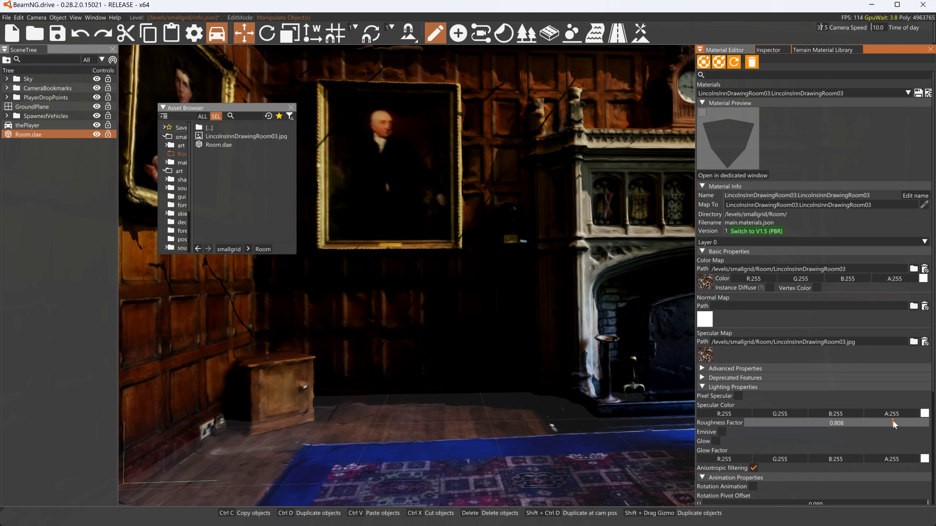
# - Raise the room material's roughness factor to nearly 1, save it, and return to play
pyautogui.moveTo(916, 424); pyautogui.dragTo(928, 424)
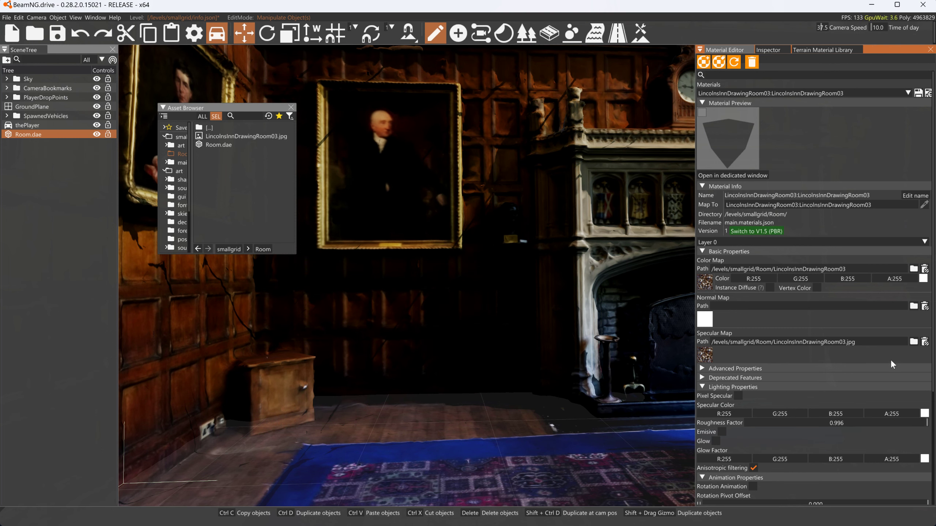
pyautogui.scroll(-2, 891, 364)
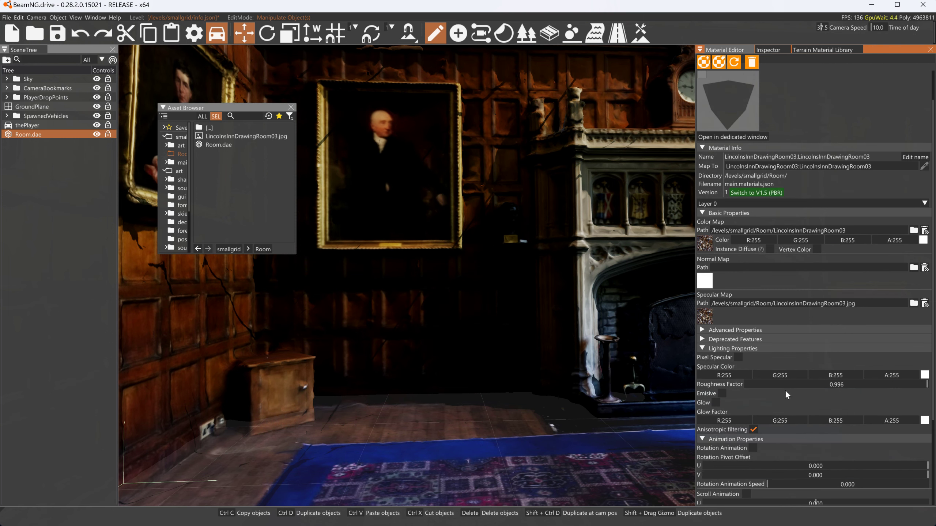
pyautogui.scroll(2, 829, 259)
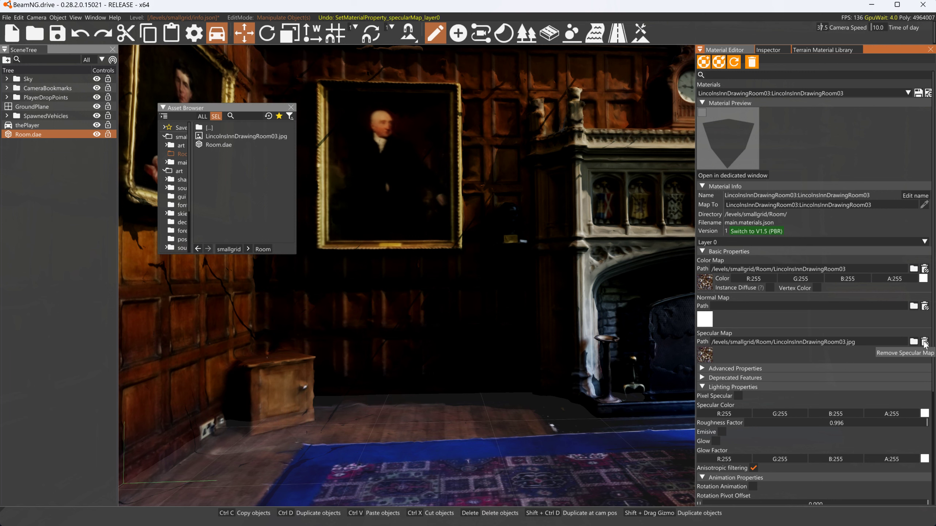
pyautogui.click(928, 93)
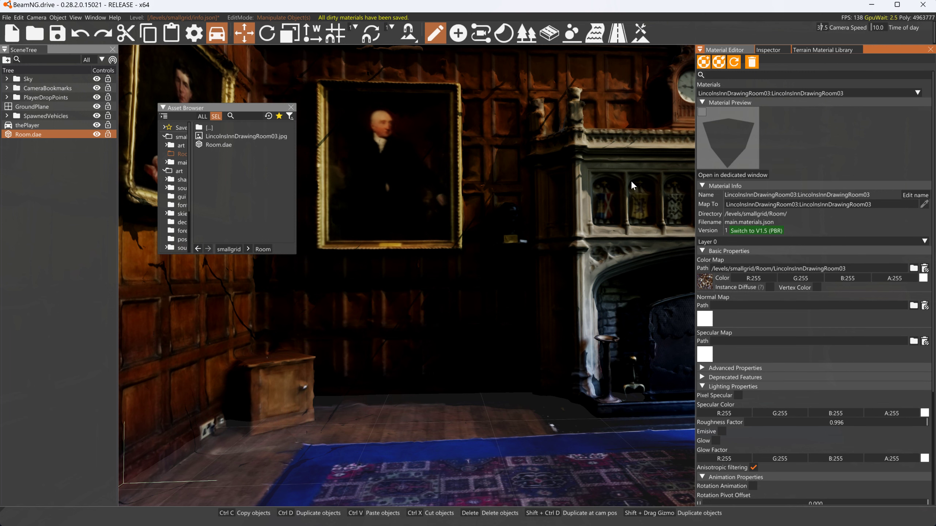
pyautogui.press('F11')
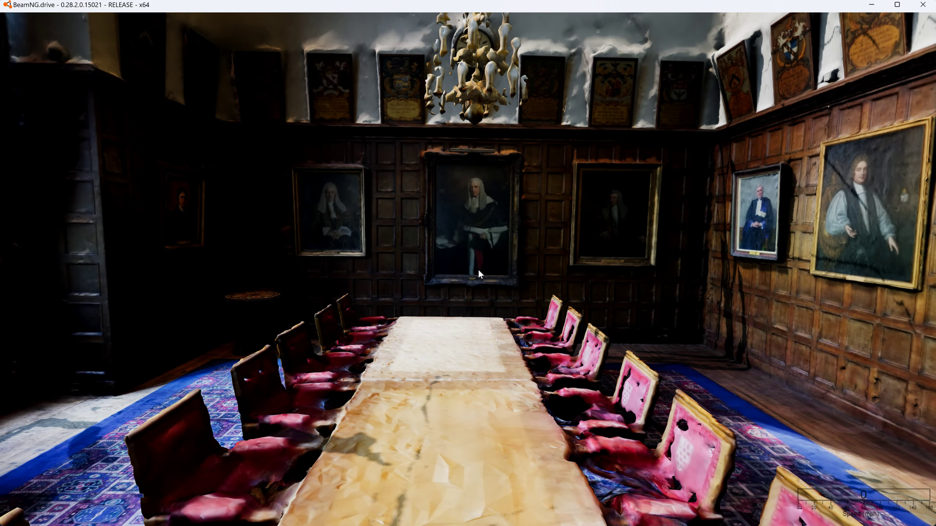
# - Reopen the World Editor after looking around the room
pyautogui.press('F11')
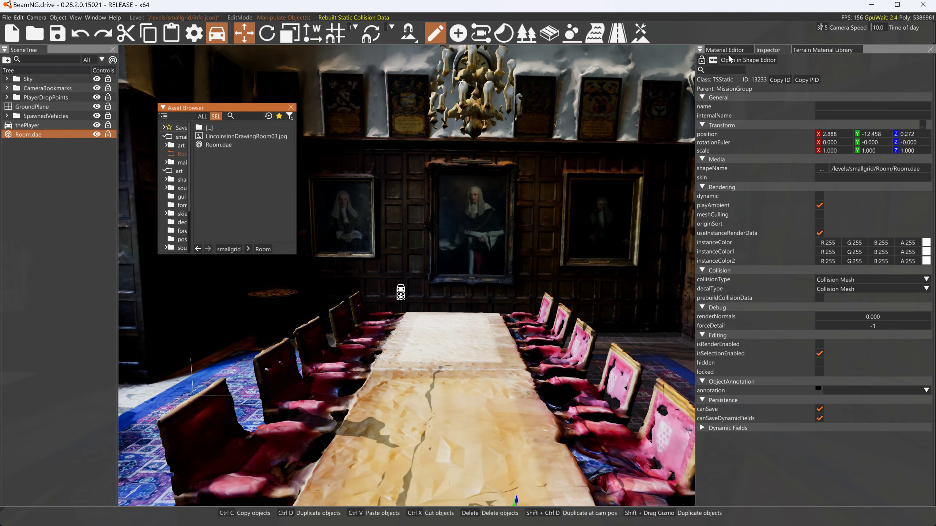
# - Untick Cast Shadows under Advanced - All Layers, save the room material, and exit the editor
pyautogui.click(726, 51)
pyautogui.scroll(-5, 748, 453)
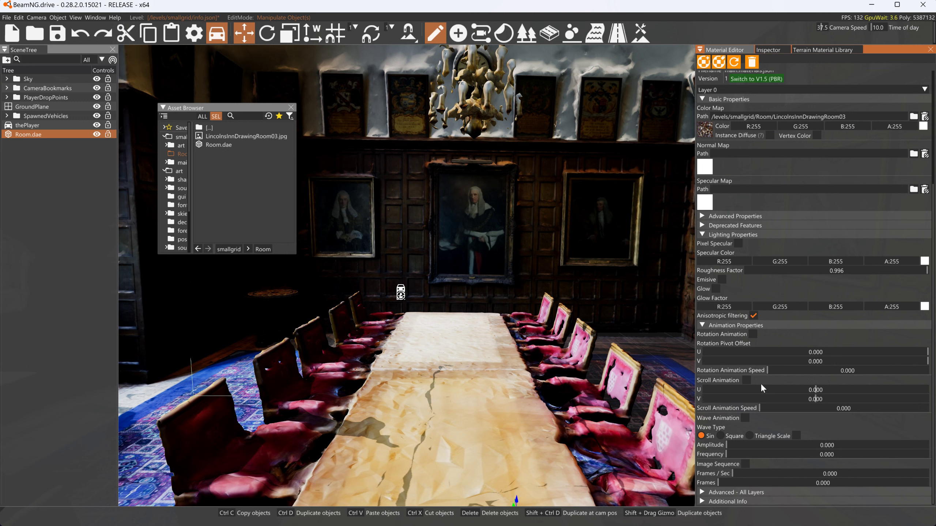
pyautogui.click(719, 493)
pyautogui.scroll(-2, 740, 480)
pyautogui.click(738, 480)
pyautogui.click(738, 480)
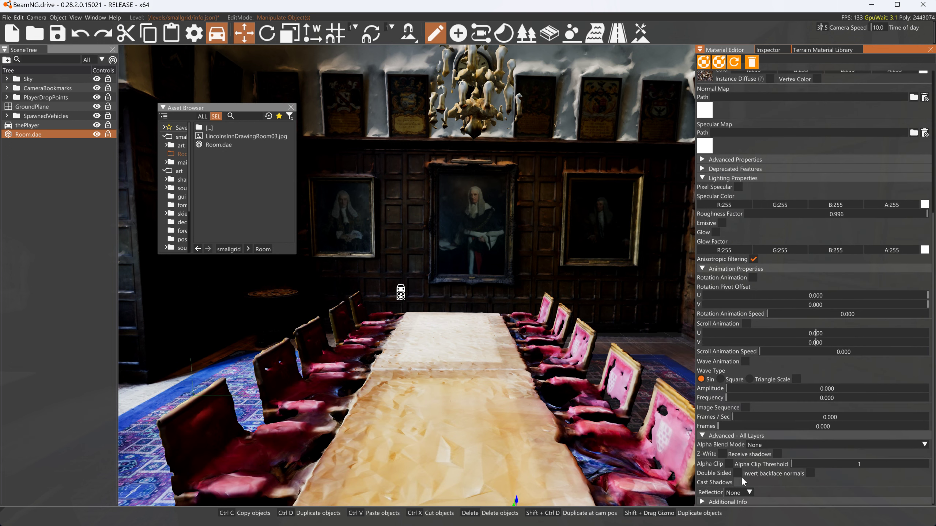
pyautogui.scroll(4, 840, 192)
pyautogui.scroll(3, 906, 110)
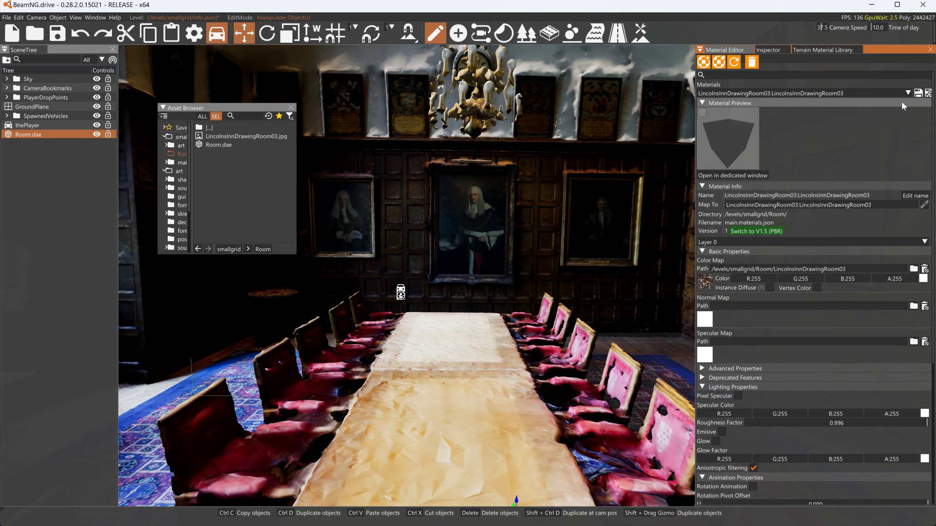
pyautogui.click(928, 92)
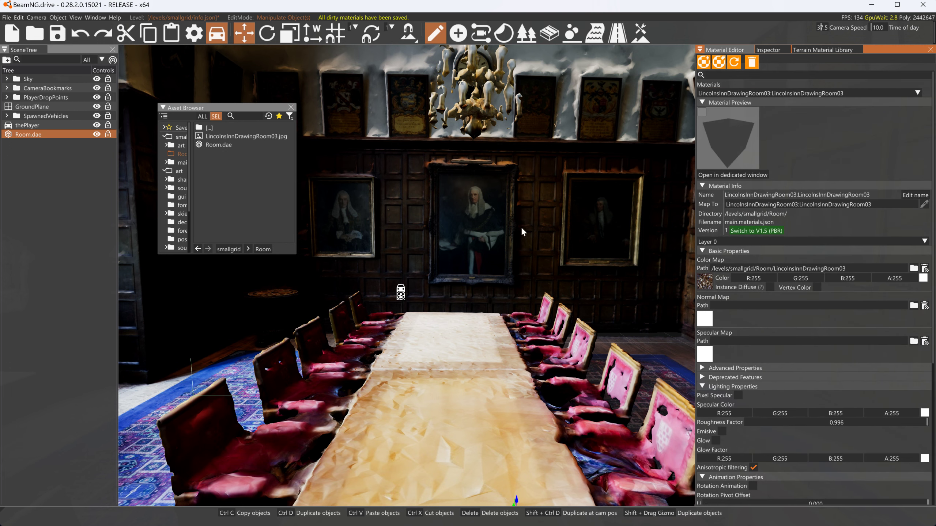
pyautogui.press('F11')
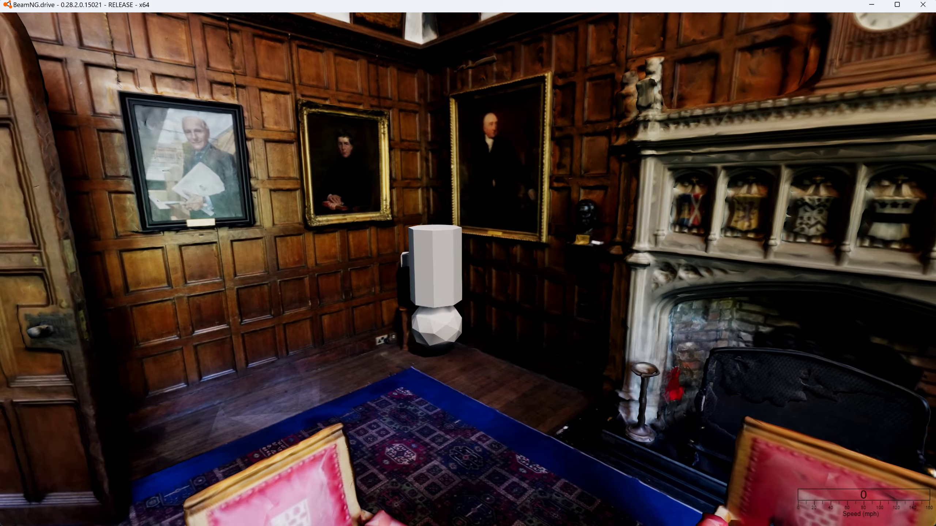
# - Switch camera view while exploring the room, then minimise BeamNG.drive
pyautogui.click(462, 264)
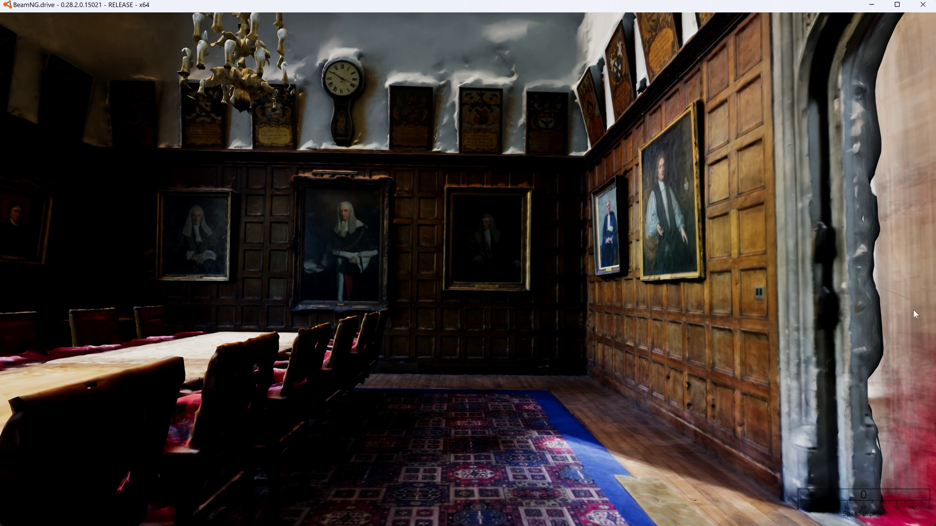
pyautogui.click(875, 5)
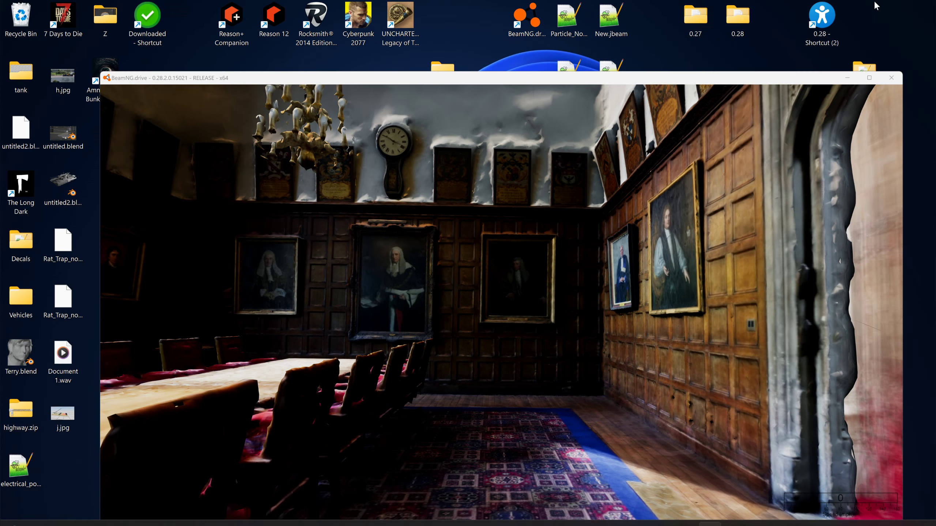
# - Open main.materials.json from 0.28\levels\smallgrid\Room for editing
pyautogui.doubleClick(821, 18)
pyautogui.doubleClick(205, 198)
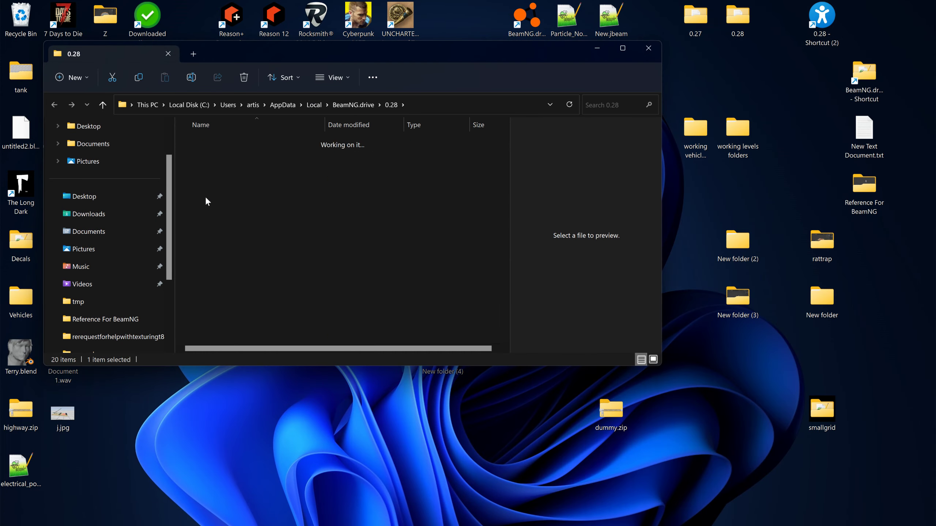
pyautogui.doubleClick(223, 194)
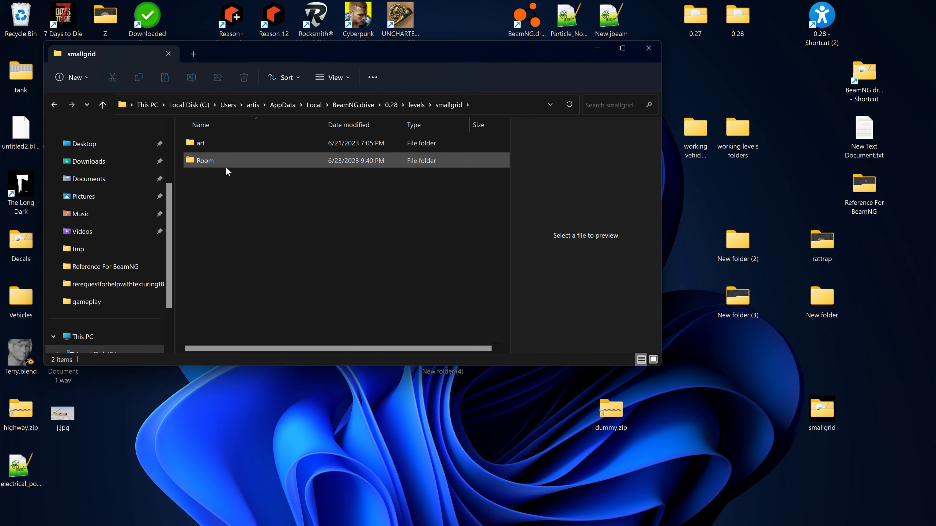
pyautogui.click(208, 160)
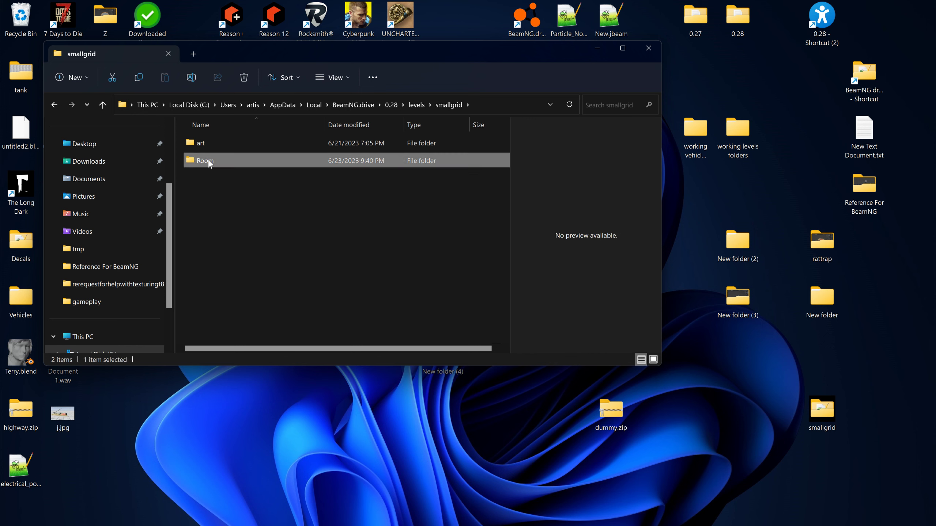
pyautogui.doubleClick(208, 161)
pyautogui.click(212, 161)
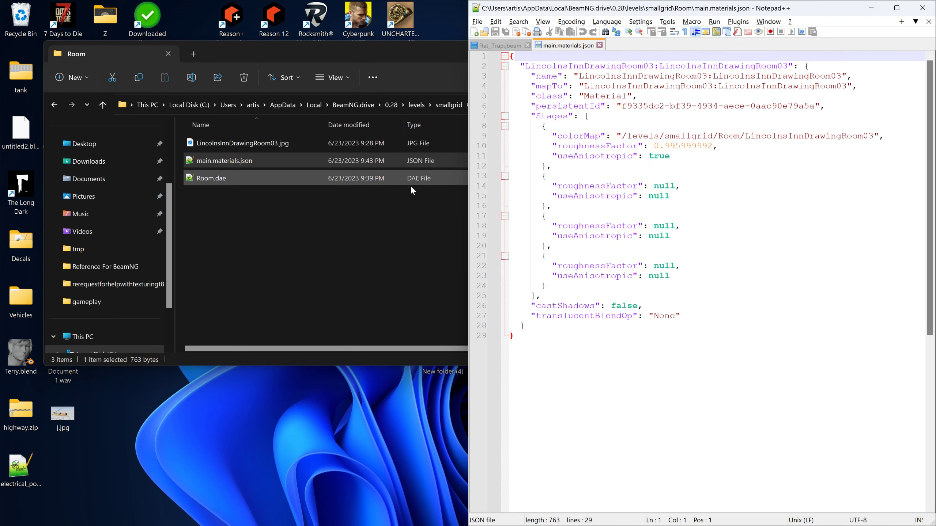
# - Delete the '/levels/smallgrid/Room/' prefix from colorMap, then save and close the file
pyautogui.moveTo(623, 136); pyautogui.dragTo(744, 135)
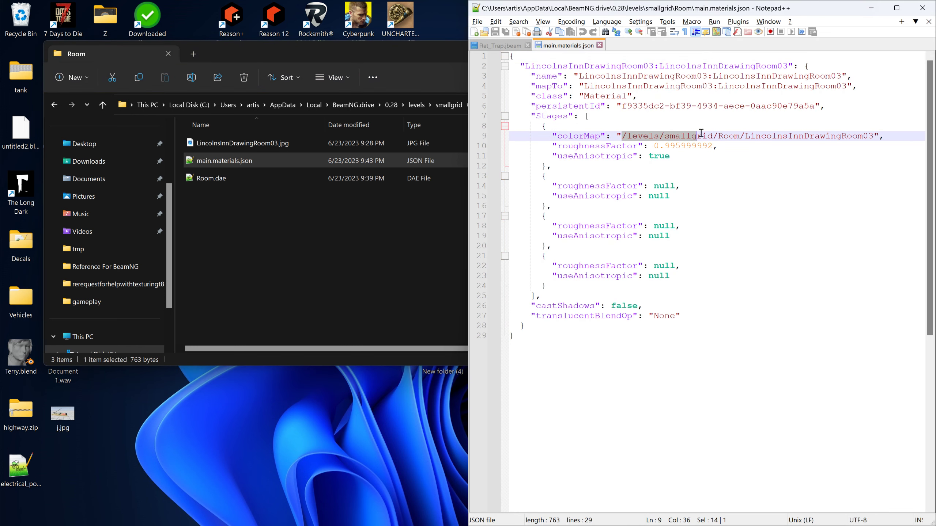
pyautogui.rightClick(745, 134)
pyautogui.click(732, 198)
pyautogui.click(743, 135)
pyautogui.press('Delete')
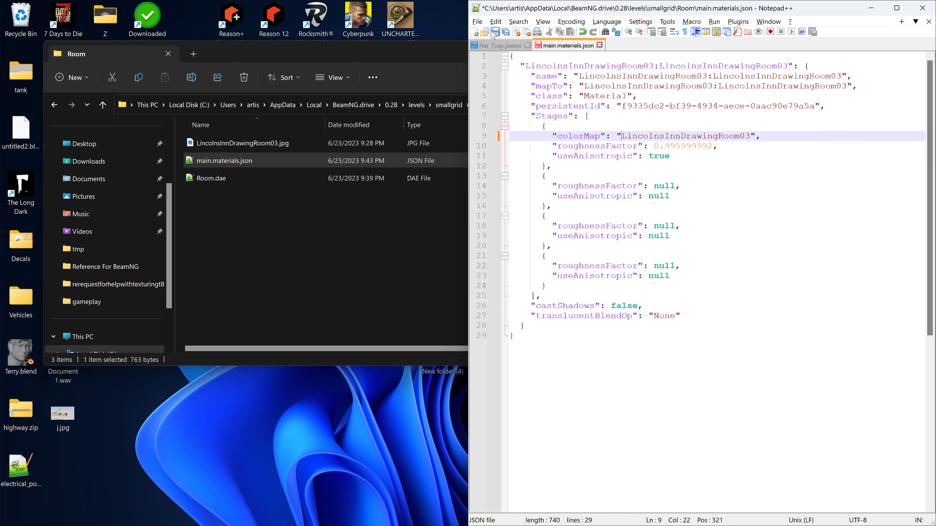
pyautogui.click(922, 8)
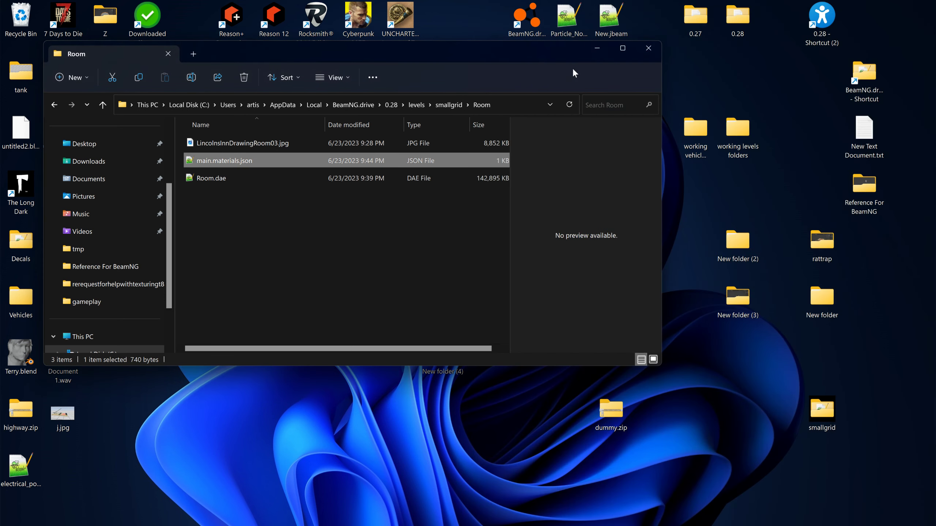
# - Compress the Room folder in smallgrid into Room.zip and select the new archive
pyautogui.click(459, 104)
pyautogui.rightClick(225, 198)
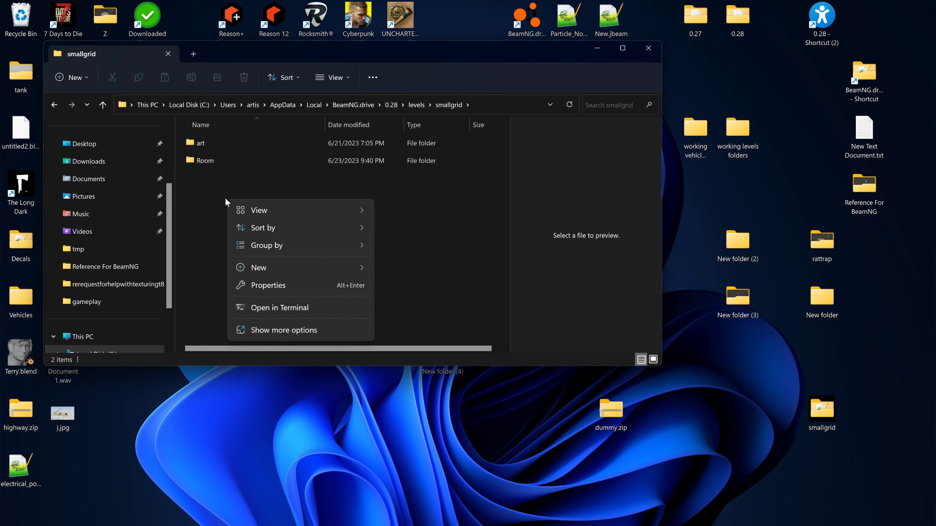
pyautogui.moveTo(259, 267)
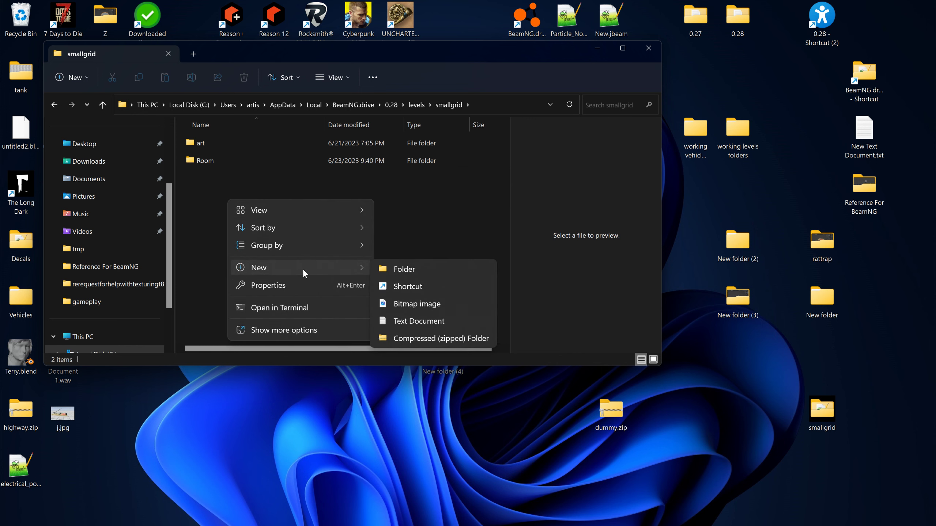
pyautogui.rightClick(208, 162)
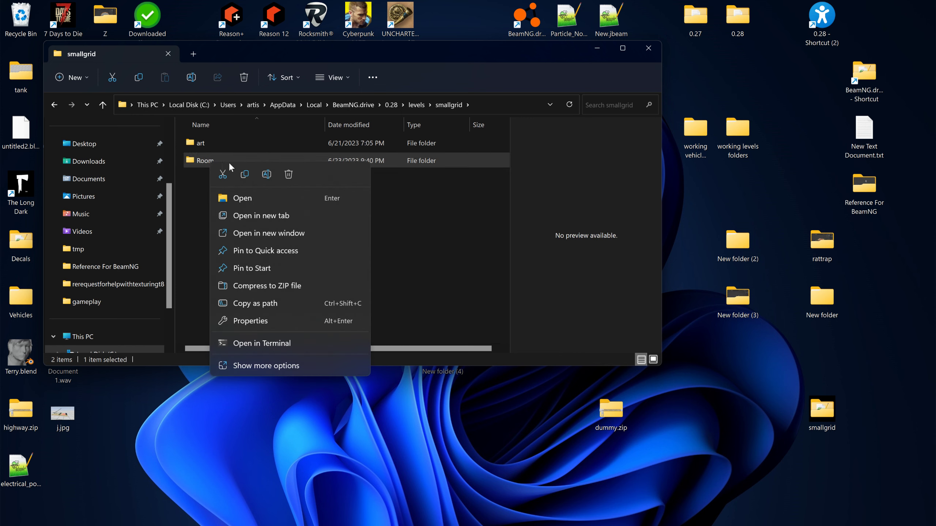
pyautogui.click(271, 287)
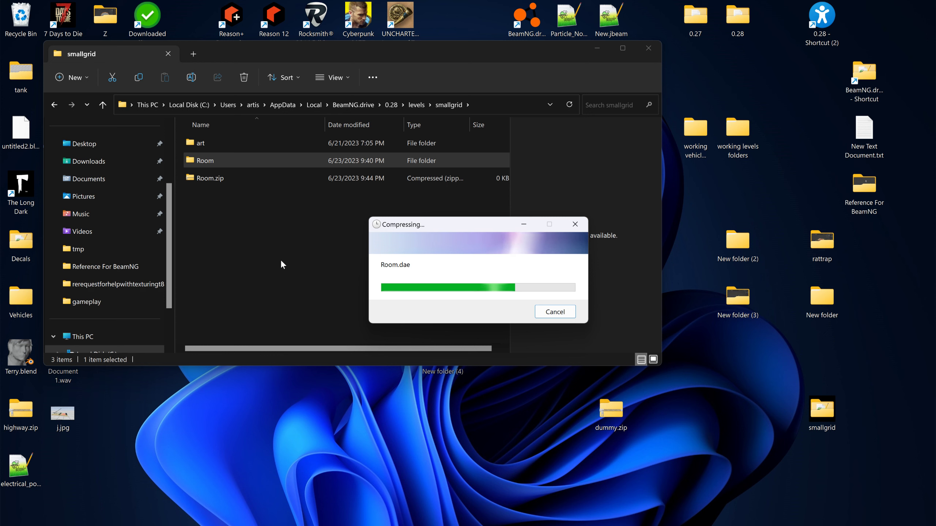
pyautogui.click(247, 254)
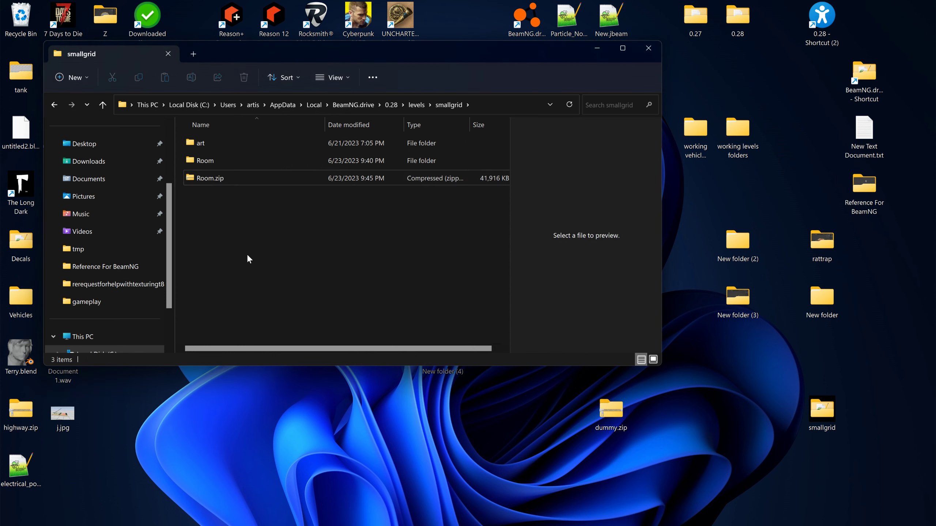
pyautogui.click(210, 182)
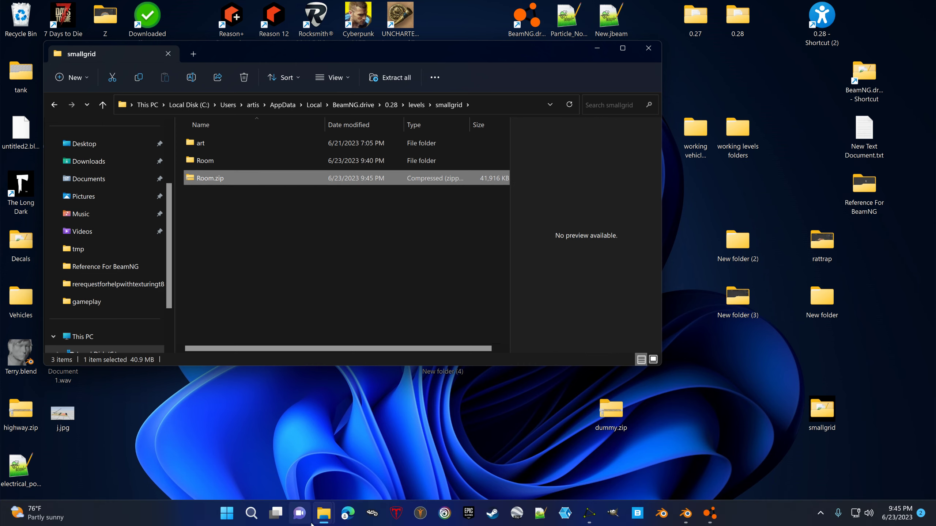
# - Search 'onedrive' in Edge and open the BeamNG 2023 folder on OneDrive's website
pyautogui.click(347, 516)
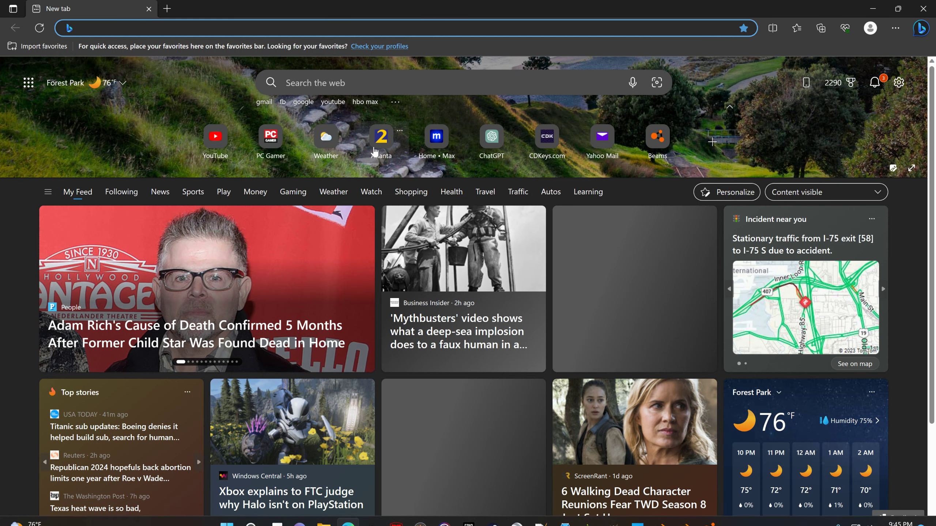
pyautogui.click(326, 32)
pyautogui.write('onedrive')
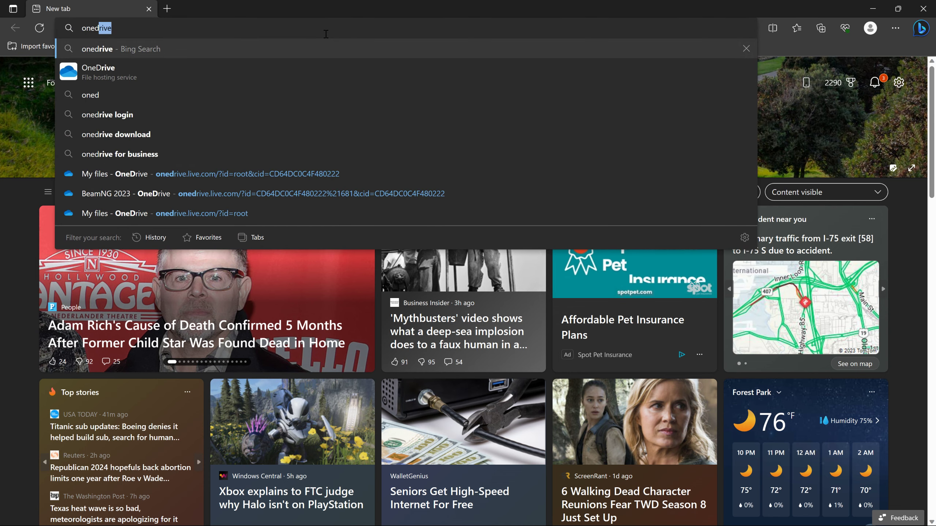
pyautogui.press('Return')
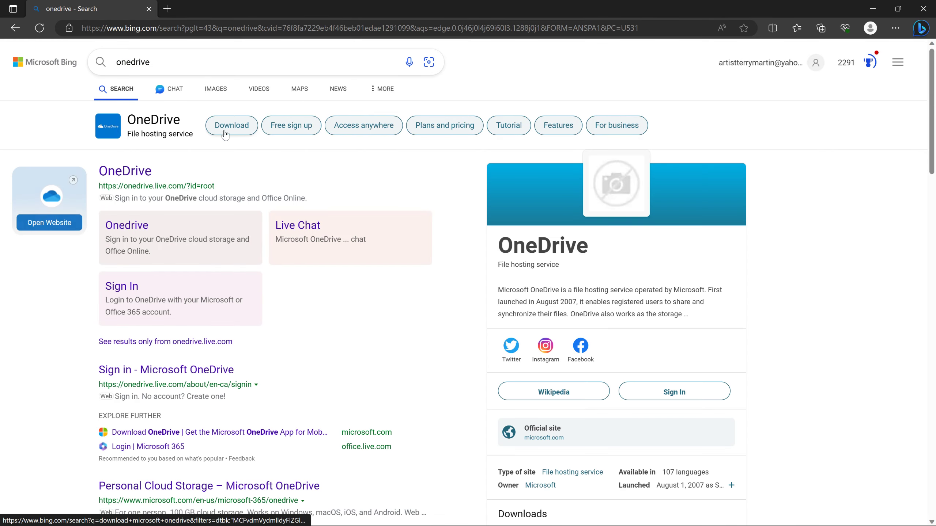
pyautogui.click(147, 174)
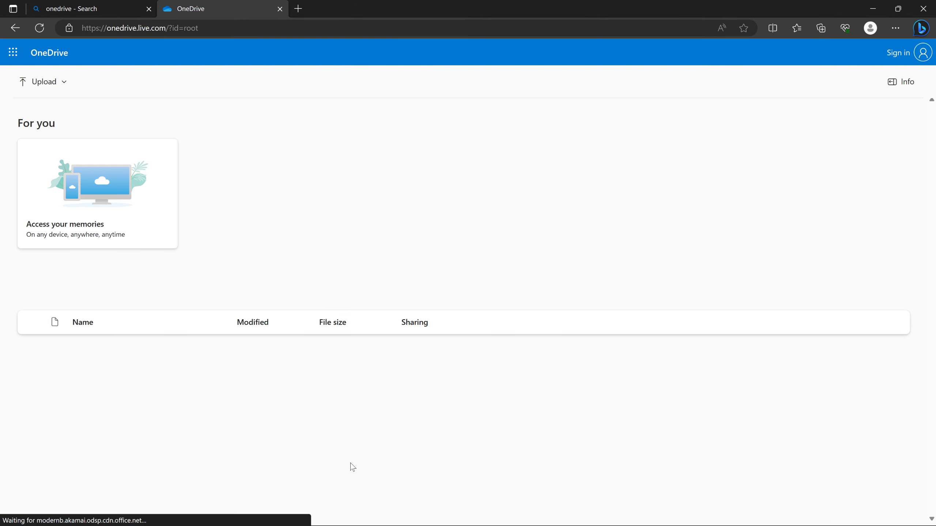
pyautogui.click(222, 357)
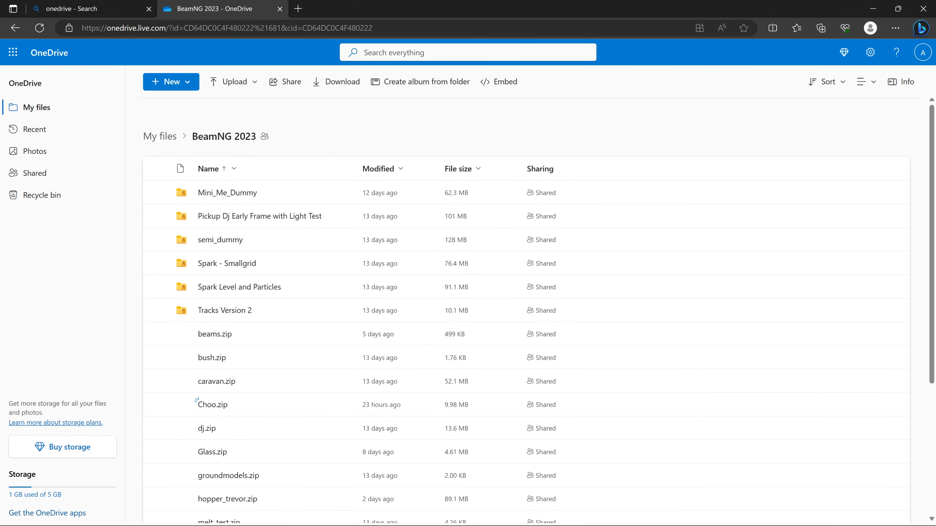
pyautogui.moveTo(324, 514)
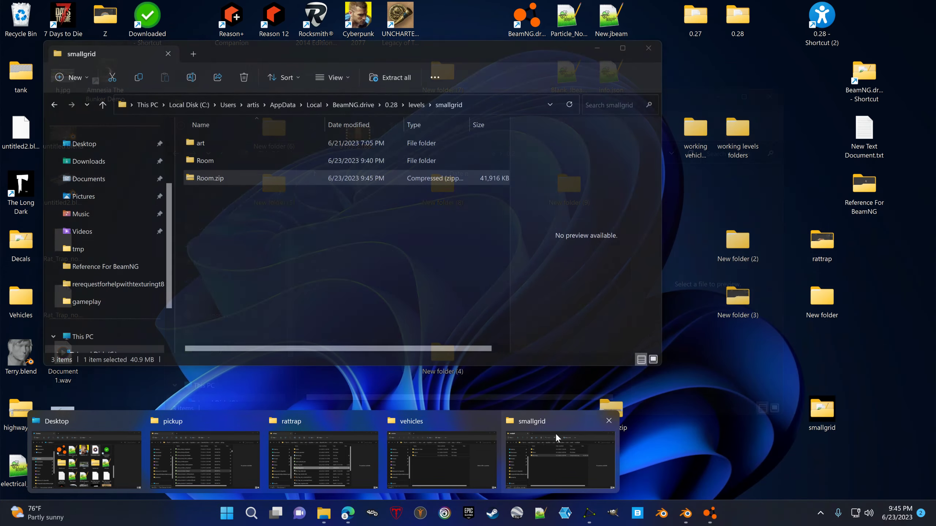
pyautogui.click(555, 433)
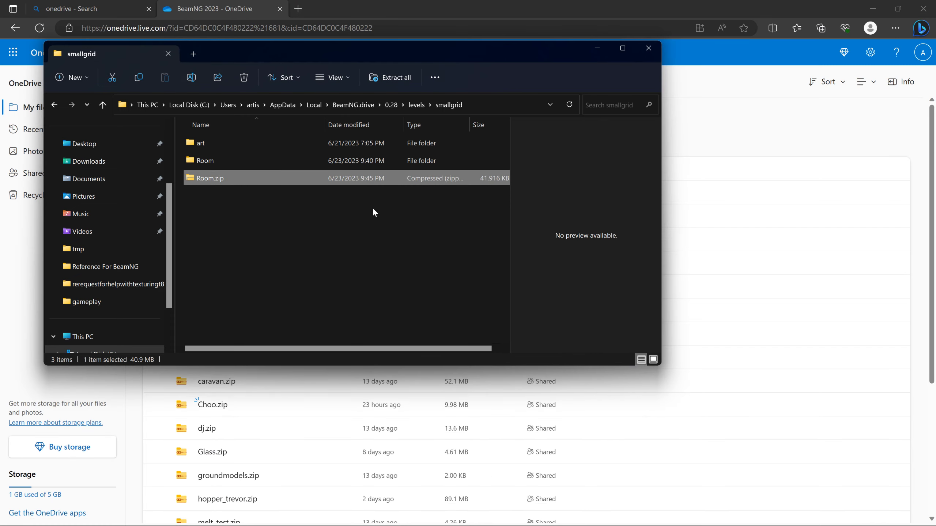
# - Drag Room.zip from Explorer into the BeamNG 2023 folder and monitor upload progress
pyautogui.moveTo(221, 182)
pyautogui.mouseDown()
pyautogui.moveTo(778, 153)
pyautogui.moveTo(742, 138)
pyautogui.mouseUp()
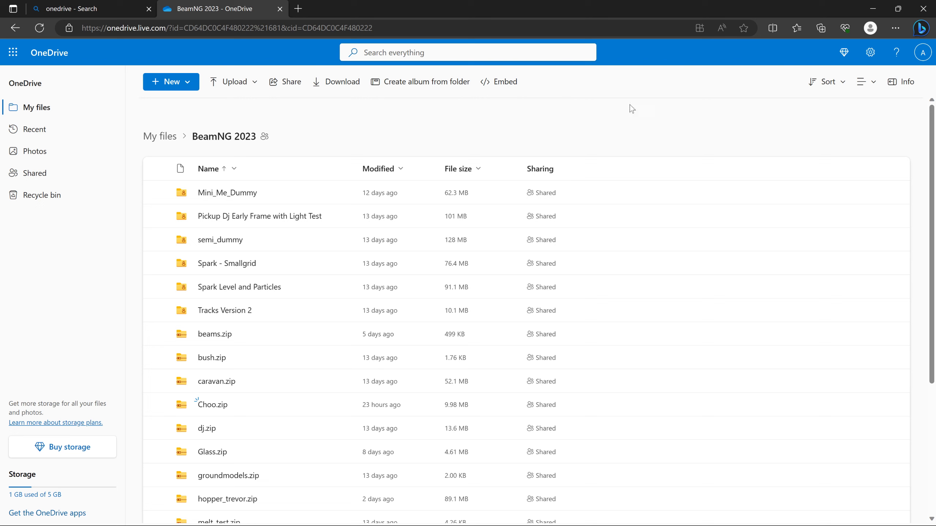
pyautogui.click(782, 83)
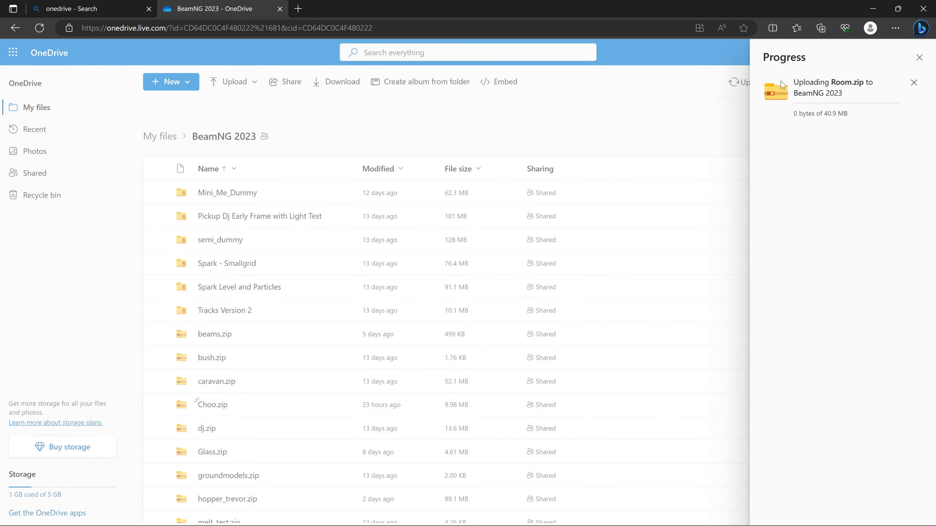
pyautogui.click(736, 114)
pyautogui.scroll(-5, 733, 113)
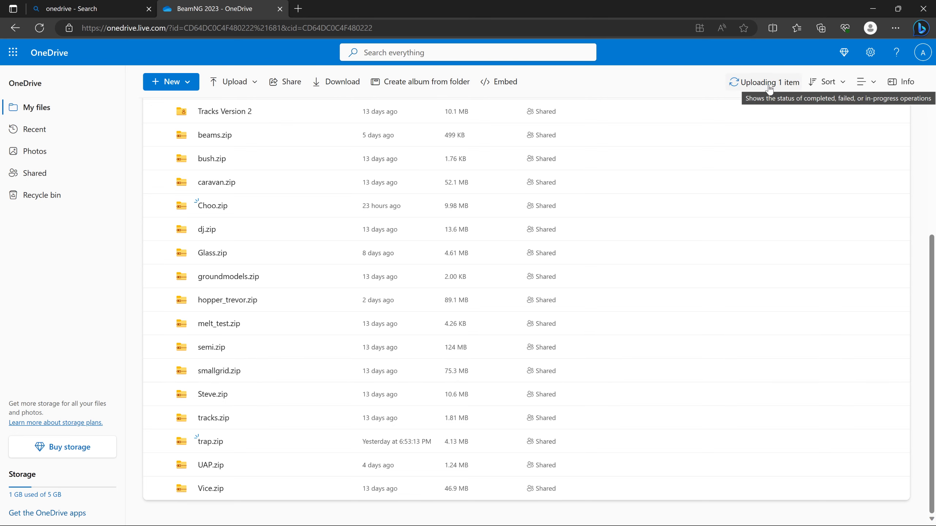
pyautogui.click(769, 89)
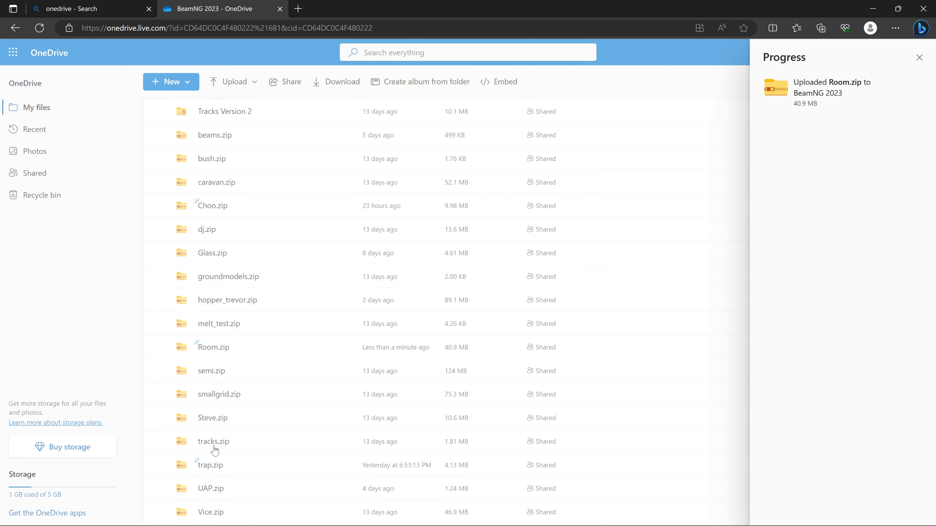
pyautogui.click(255, 424)
# - Set Room.zip's share link to 'Can view', apply it, and minimise Edge
pyautogui.rightClick(214, 347)
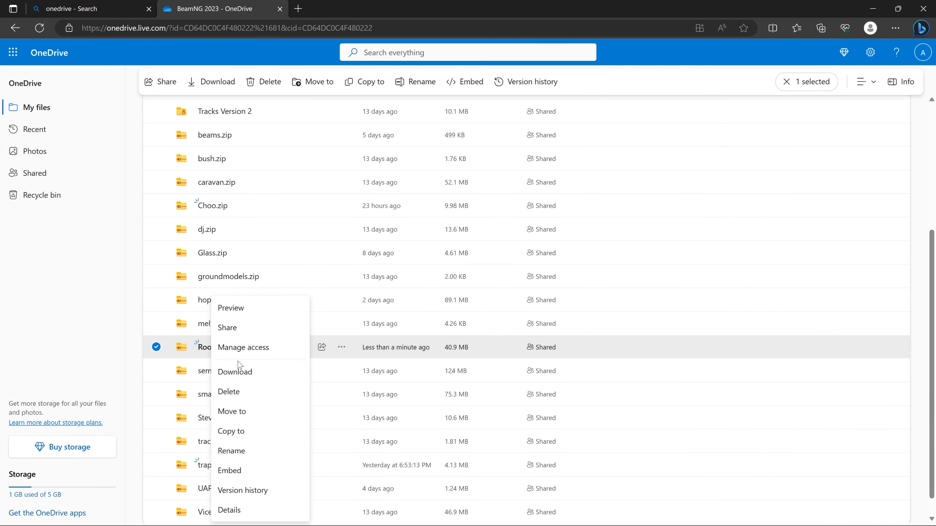
pyautogui.click(248, 328)
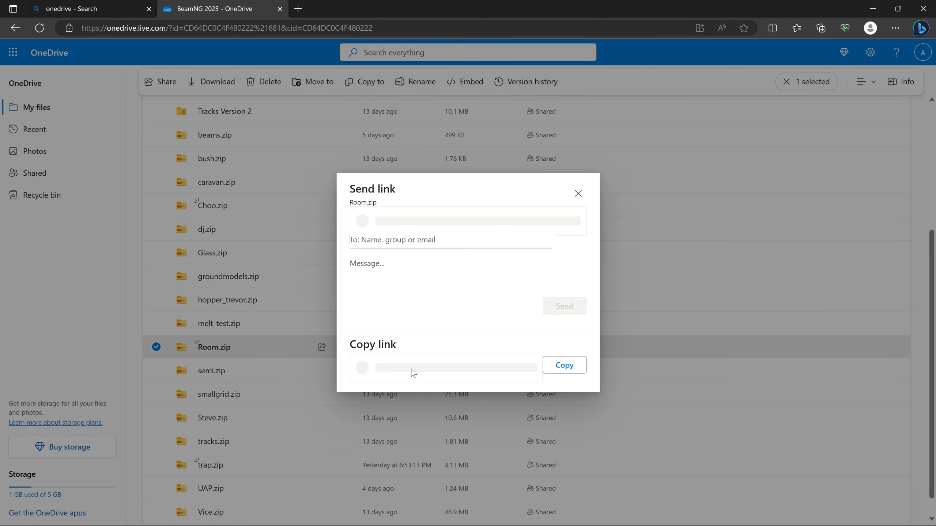
pyautogui.click(420, 368)
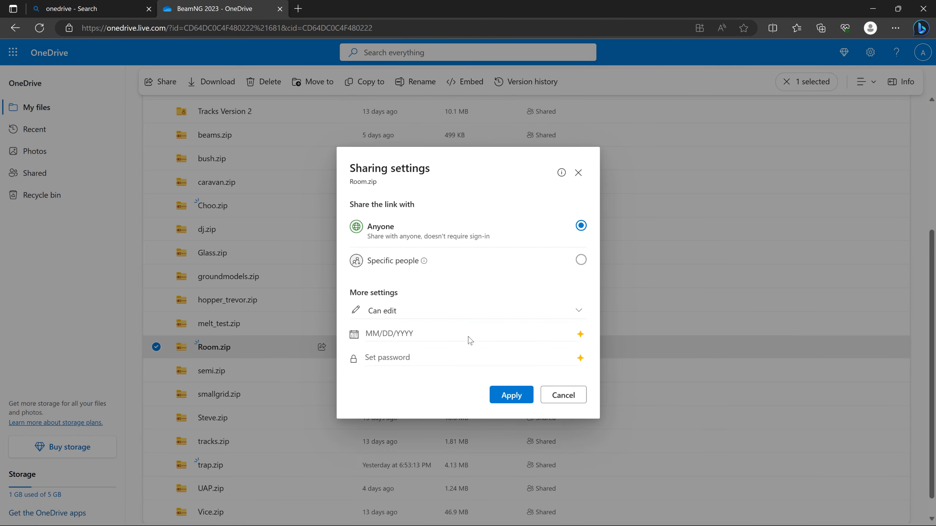
pyautogui.click(461, 311)
pyautogui.click(406, 359)
pyautogui.click(511, 395)
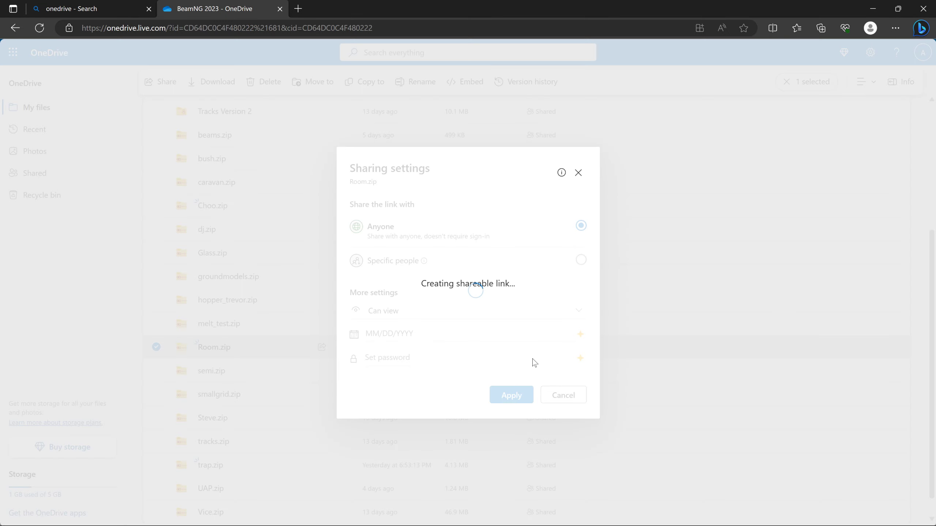
pyautogui.click(119, 8)
pyautogui.click(875, 5)
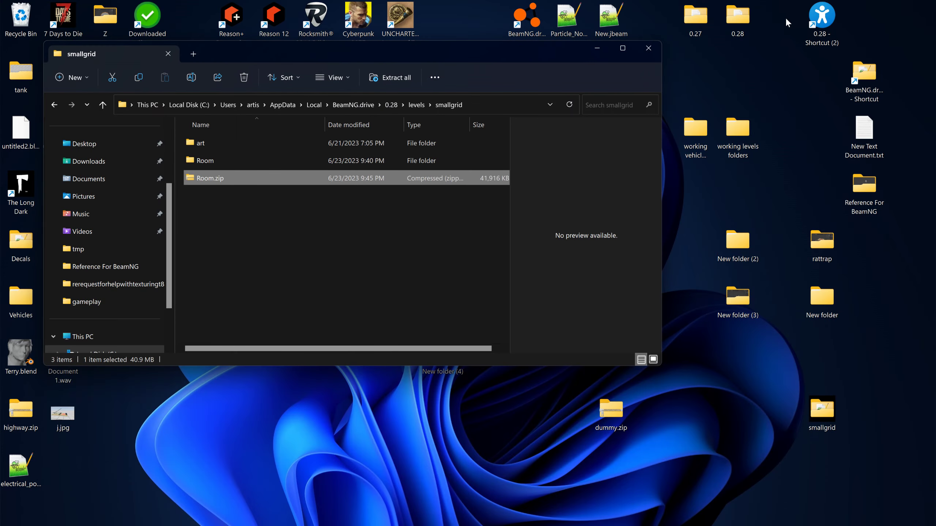
# - Copy the Room folder from inside Room.zip in smallgrid
pyautogui.click(208, 161)
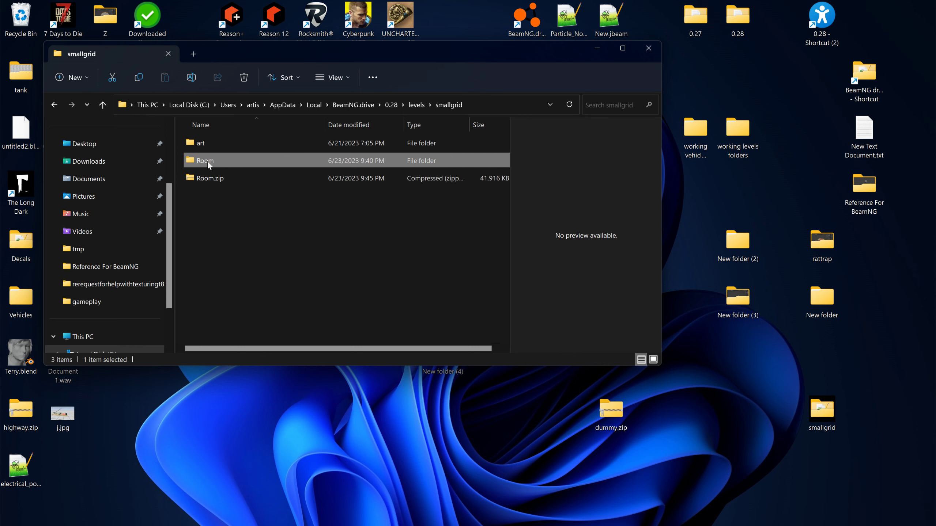
pyautogui.doubleClick(206, 177)
pyautogui.rightClick(207, 144)
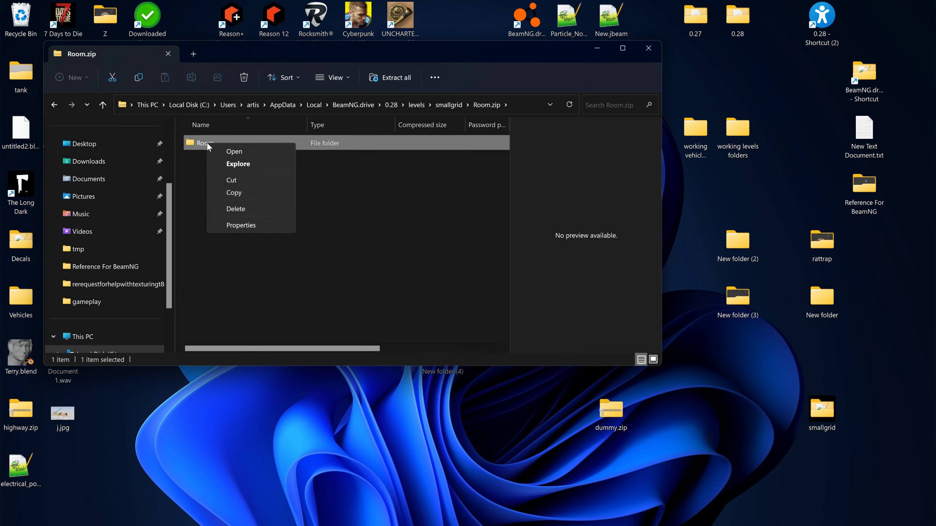
pyautogui.click(238, 192)
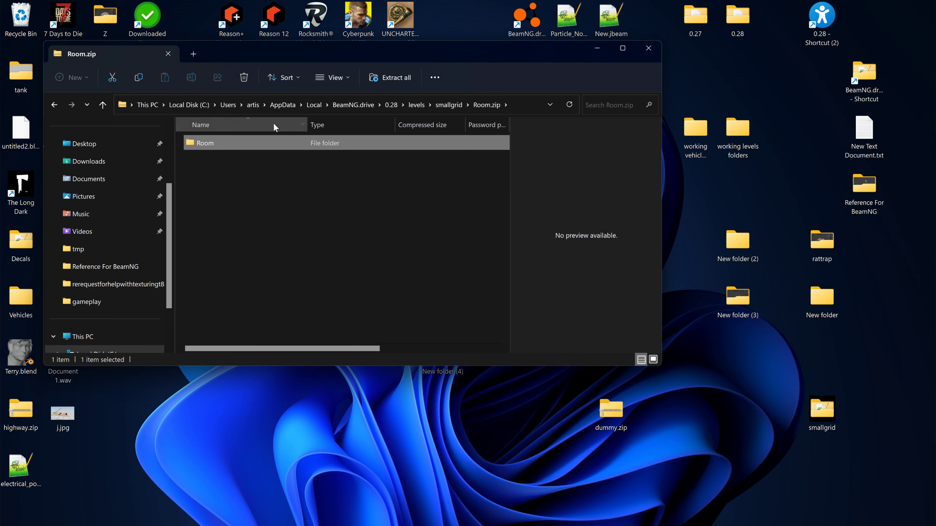
# - Paste Room into levels/Hill, check its files, then switch back to BeamNG.drive
pyautogui.click(453, 106)
pyautogui.click(418, 105)
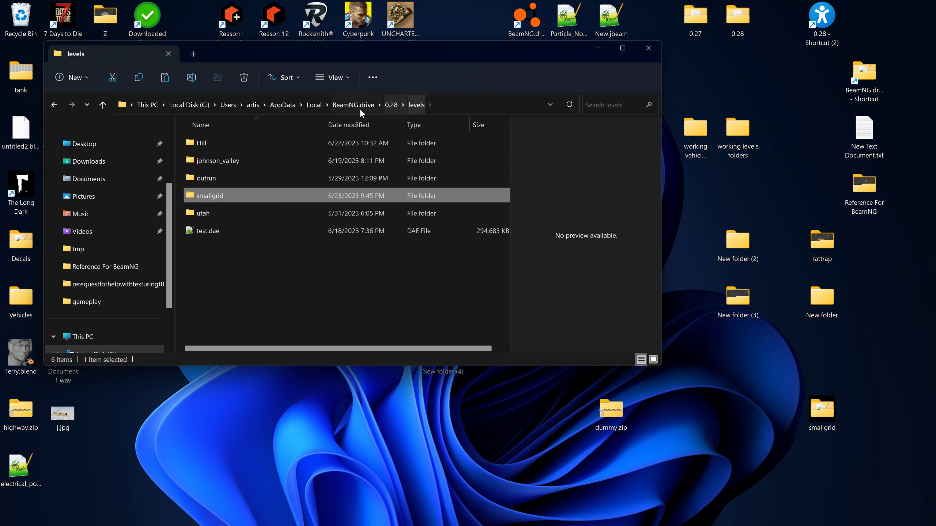
pyautogui.doubleClick(209, 143)
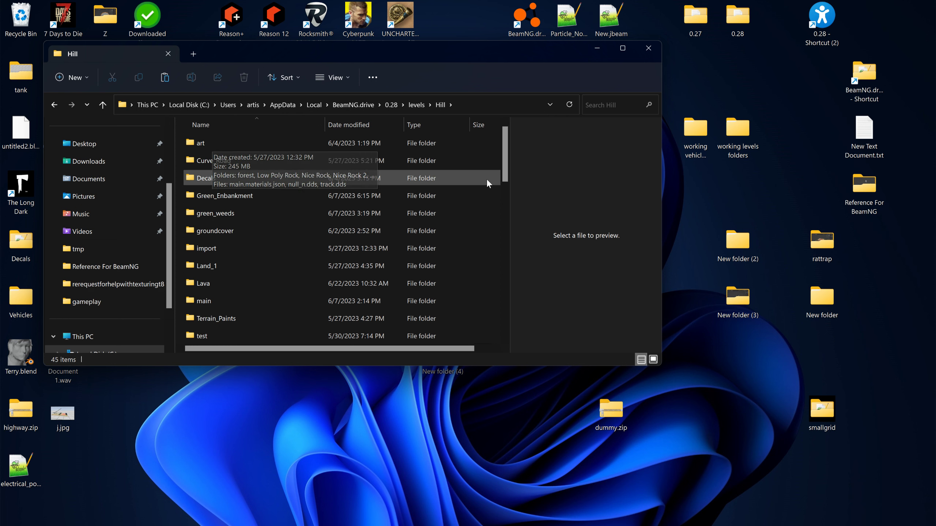
pyautogui.rightClick(479, 185)
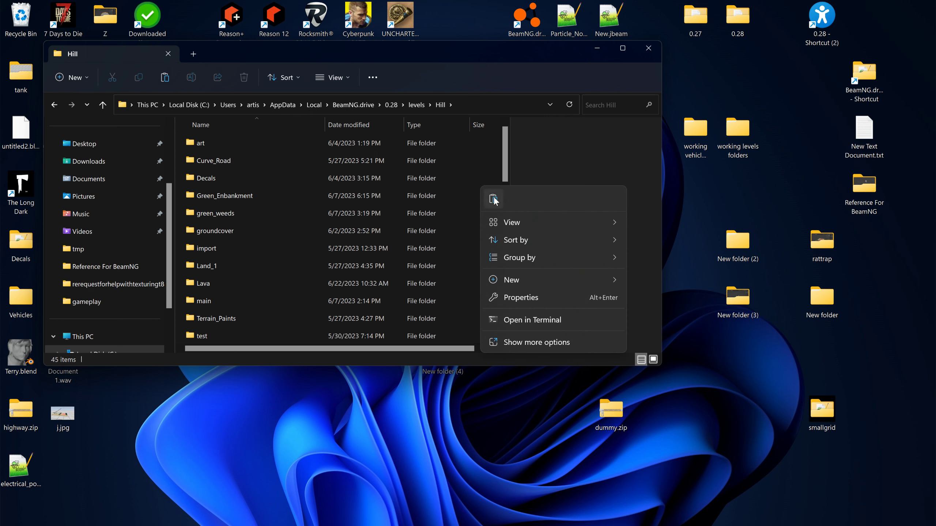
pyautogui.click(493, 200)
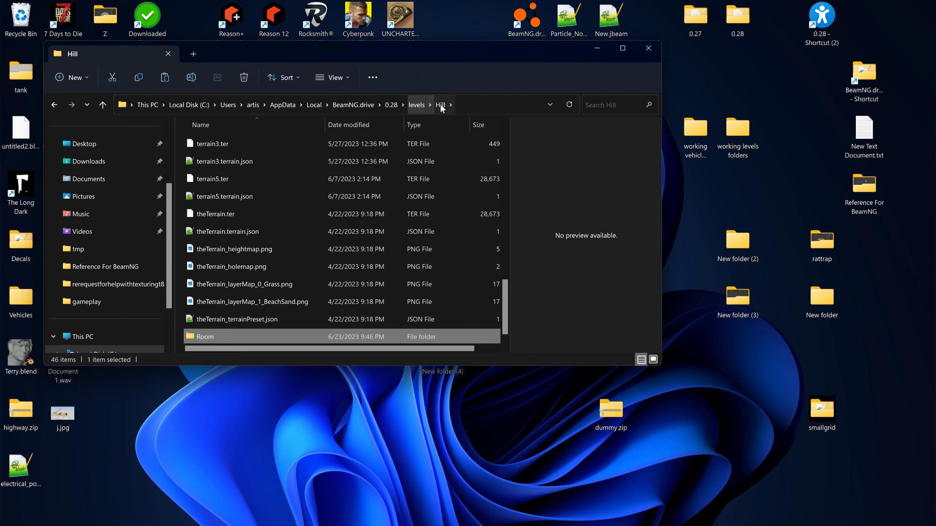
pyautogui.doubleClick(213, 341)
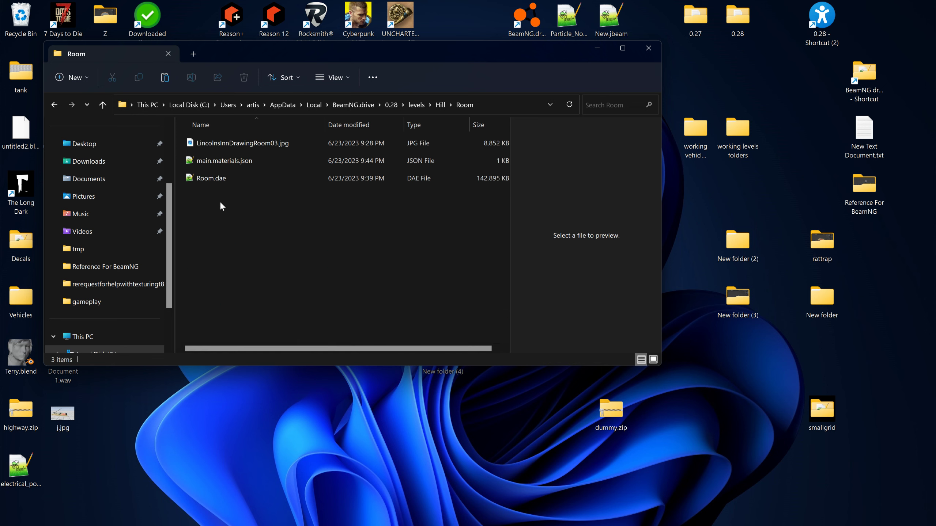
pyautogui.click(597, 48)
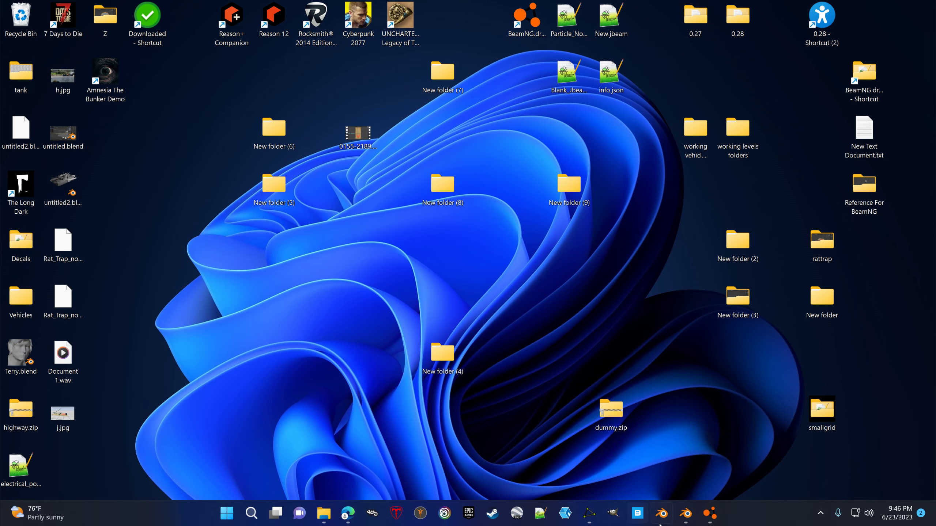
pyautogui.click(704, 518)
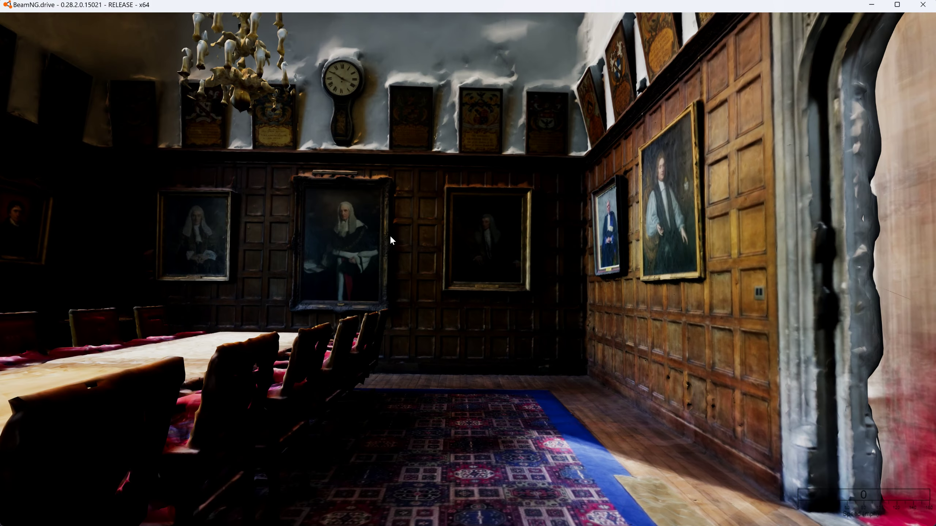
# - Load the Hill map in Freeroam from the maximized game and spawn at the default point
pyautogui.press('Escape')
pyautogui.click(246, 28)
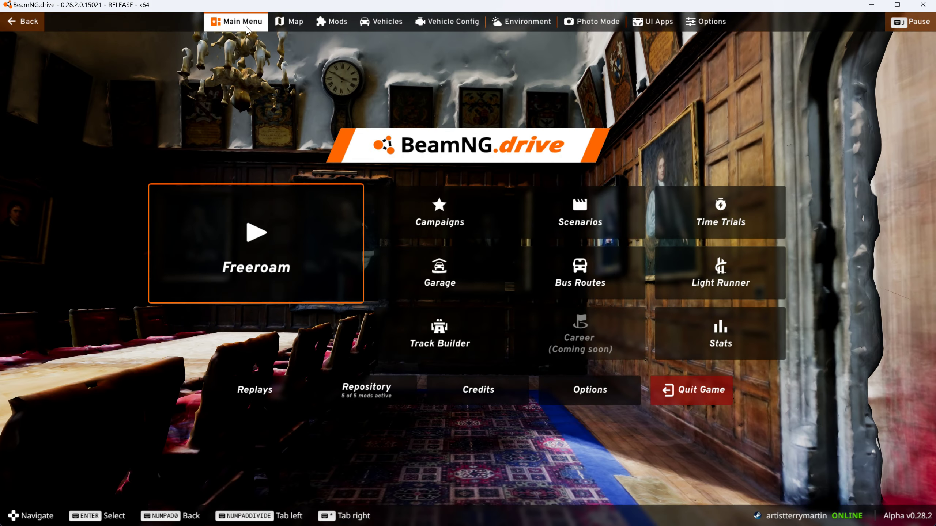
pyautogui.click(247, 252)
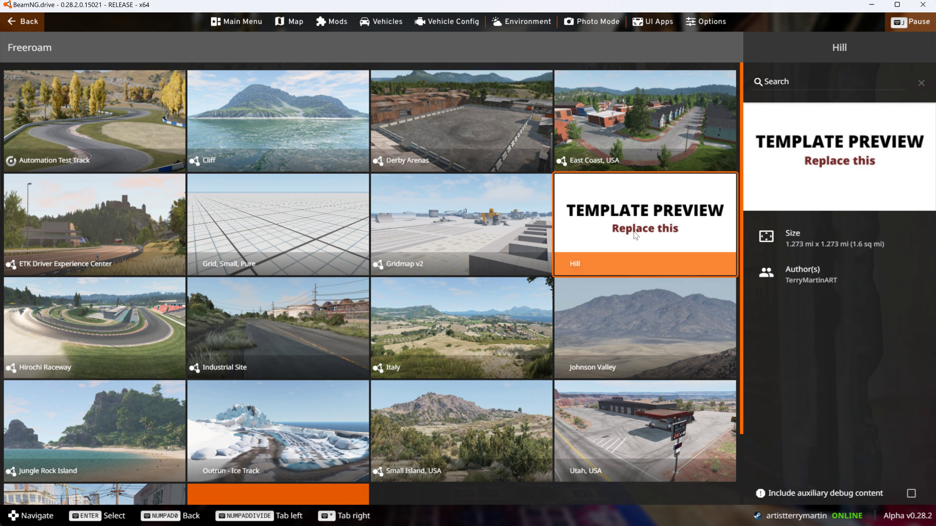
pyautogui.click(634, 235)
pyautogui.click(837, 486)
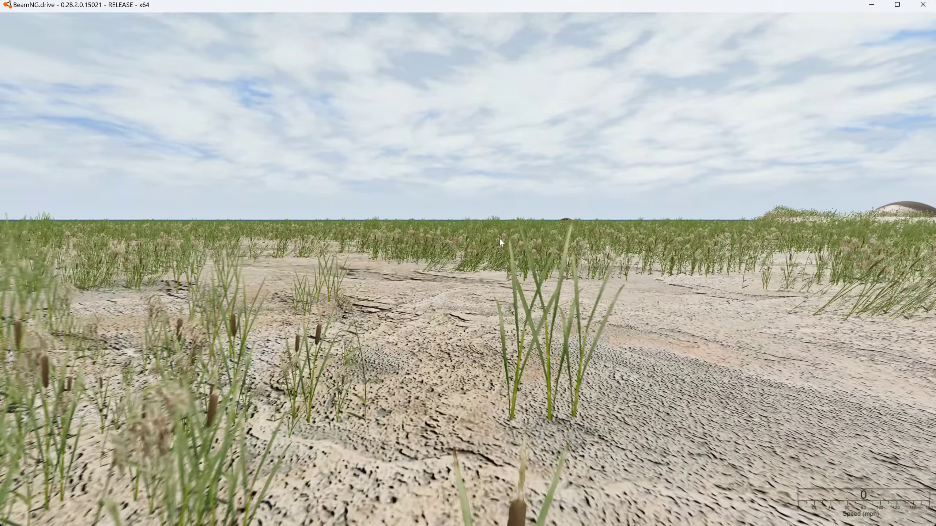
# - In the World Editor, drag Room.dae from the hill/Room assets into the Hill level
pyautogui.press('F11')
pyautogui.click(97, 17)
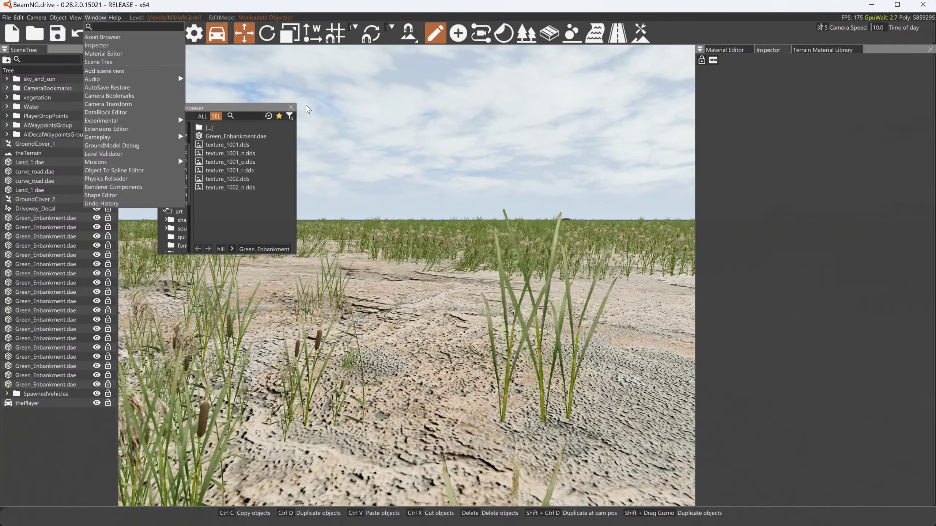
pyautogui.click(257, 111)
pyautogui.click(181, 186)
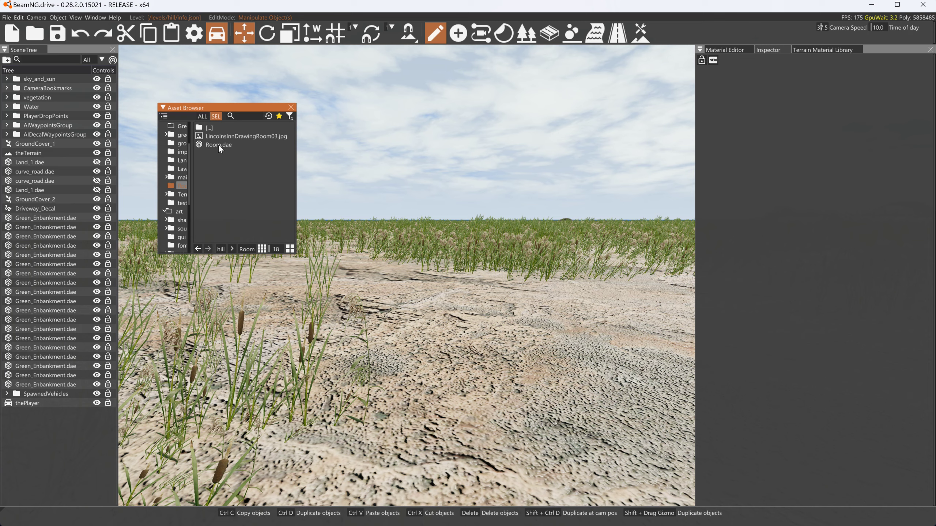
pyautogui.moveTo(213, 144)
pyautogui.mouseDown()
pyautogui.moveTo(393, 252)
pyautogui.moveTo(425, 298)
pyautogui.moveTo(428, 259)
pyautogui.mouseUp()
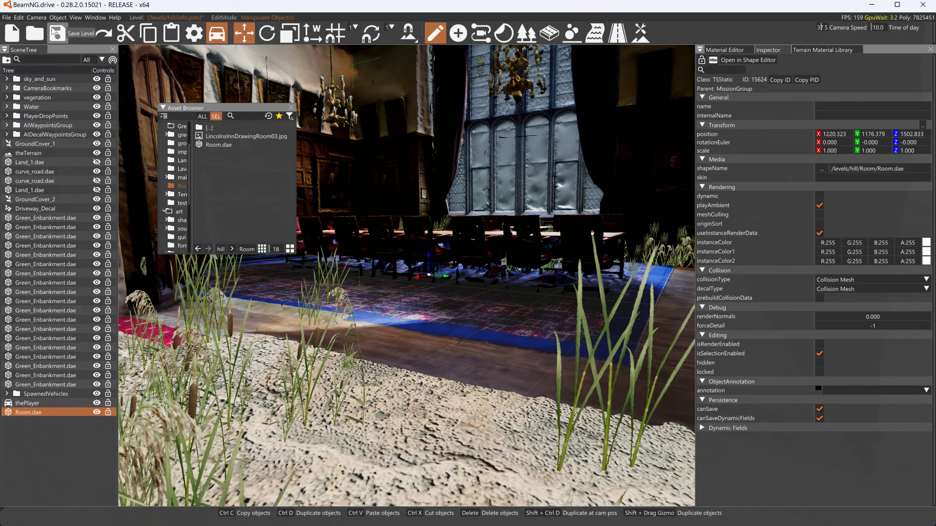
# - Rebuild the Hill level's static collision and return to play view
pyautogui.click(18, 17)
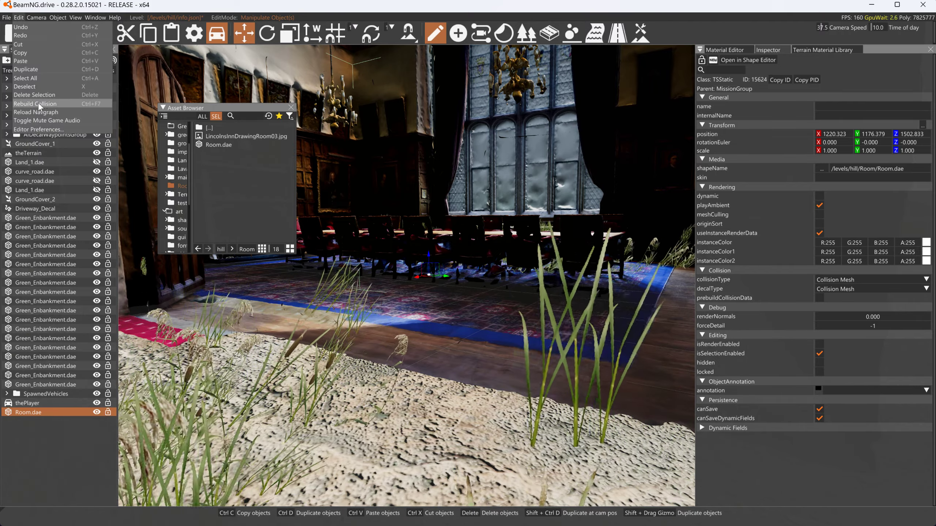
pyautogui.click(43, 104)
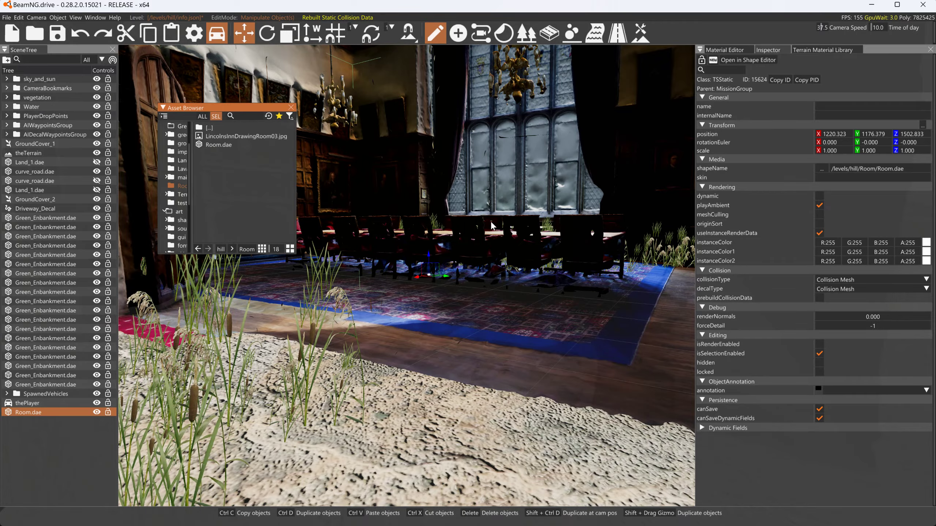
pyautogui.press('F11')
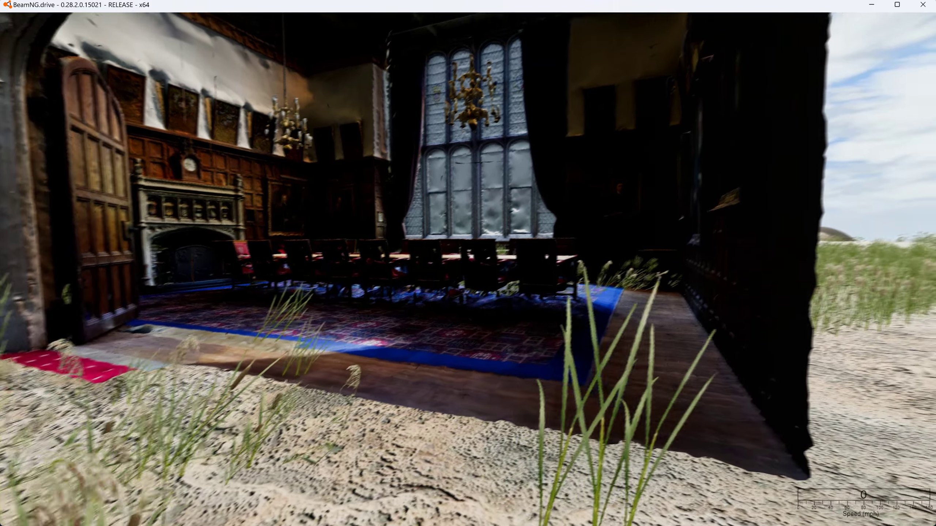